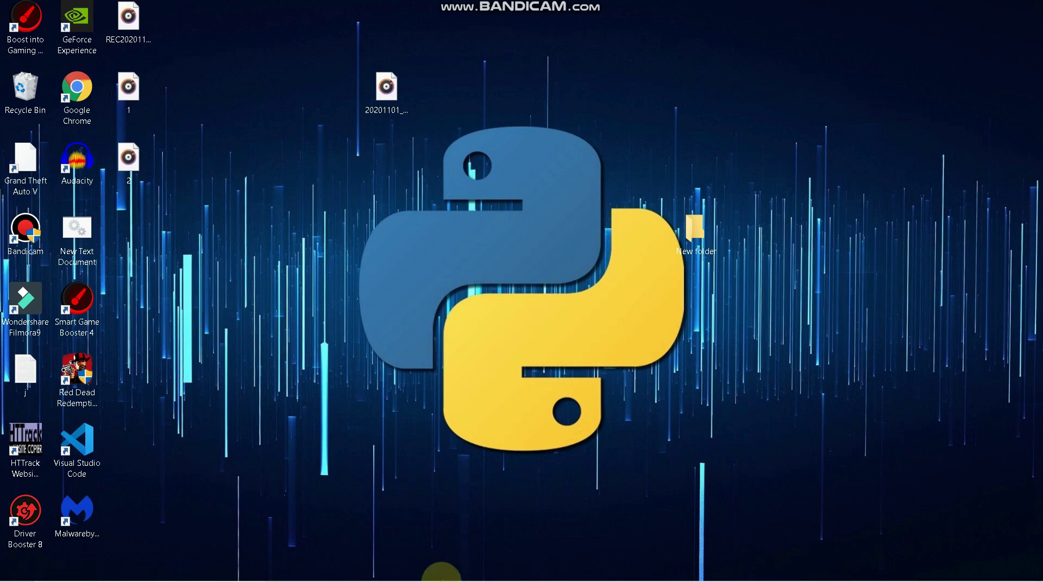
# Search Windows for the Services app and open it
pyautogui.click(155, 570)
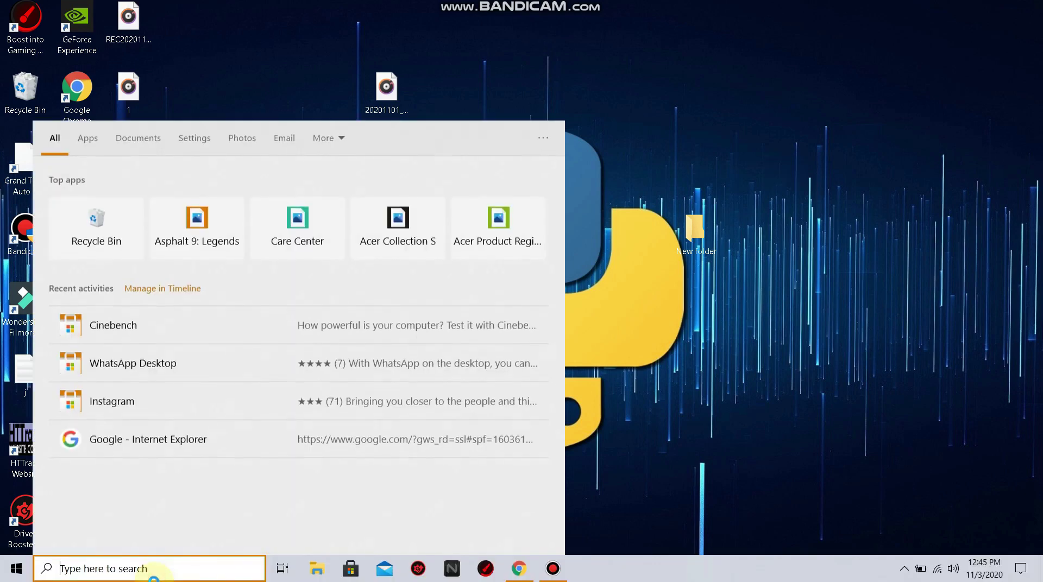
pyautogui.write('servo')
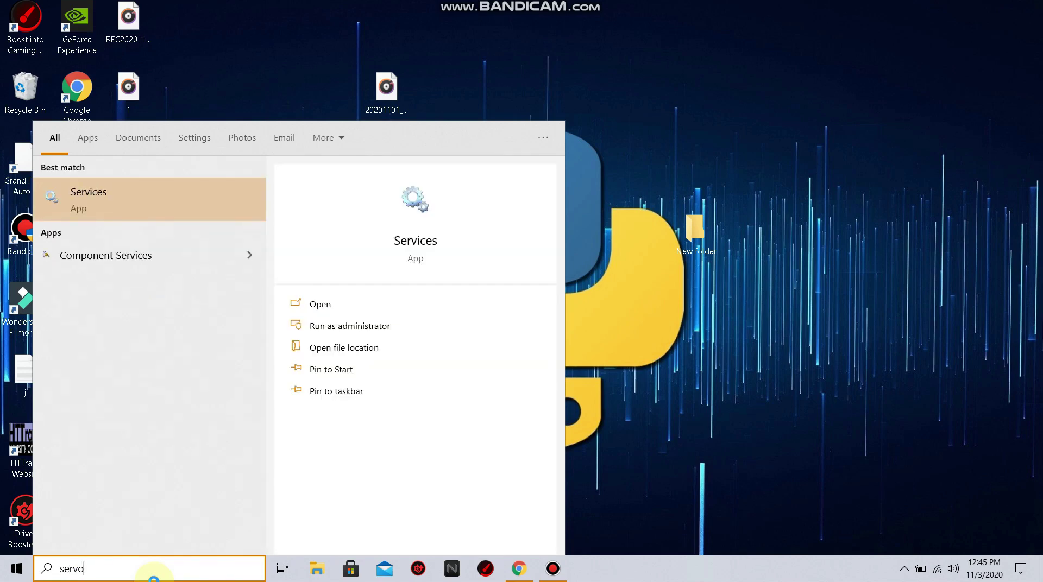
pyautogui.press('Return')
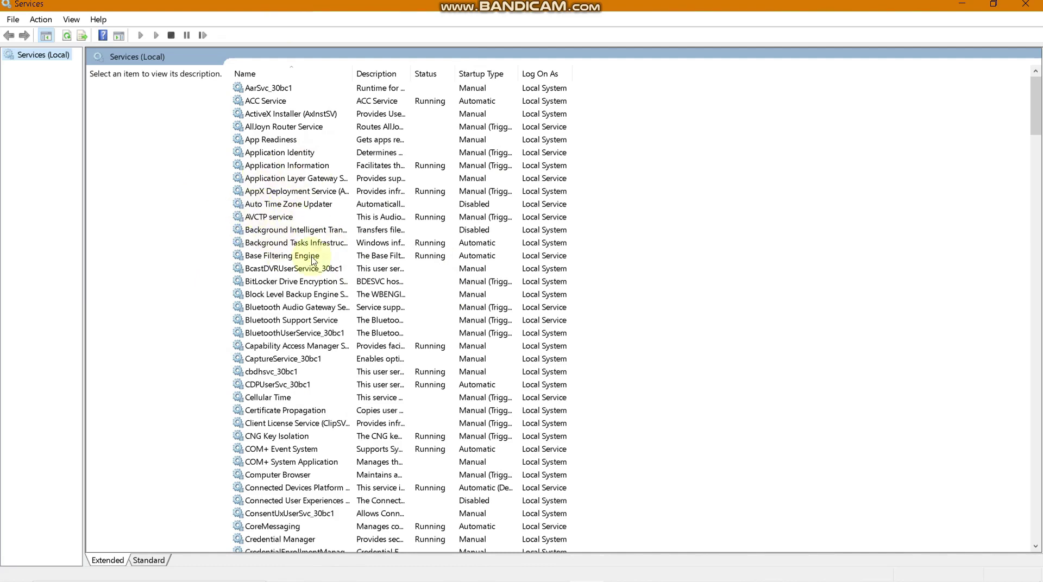
# Set the Background Intelligent Transfer Service's startup type to Disabled in its properties and confirm
pyautogui.click(286, 230)
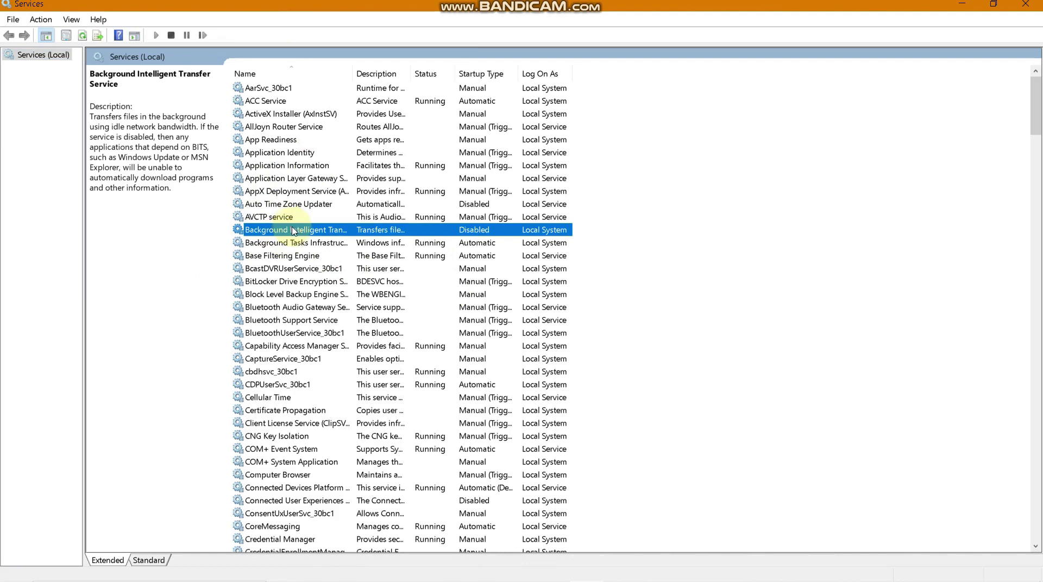
pyautogui.rightClick(292, 230)
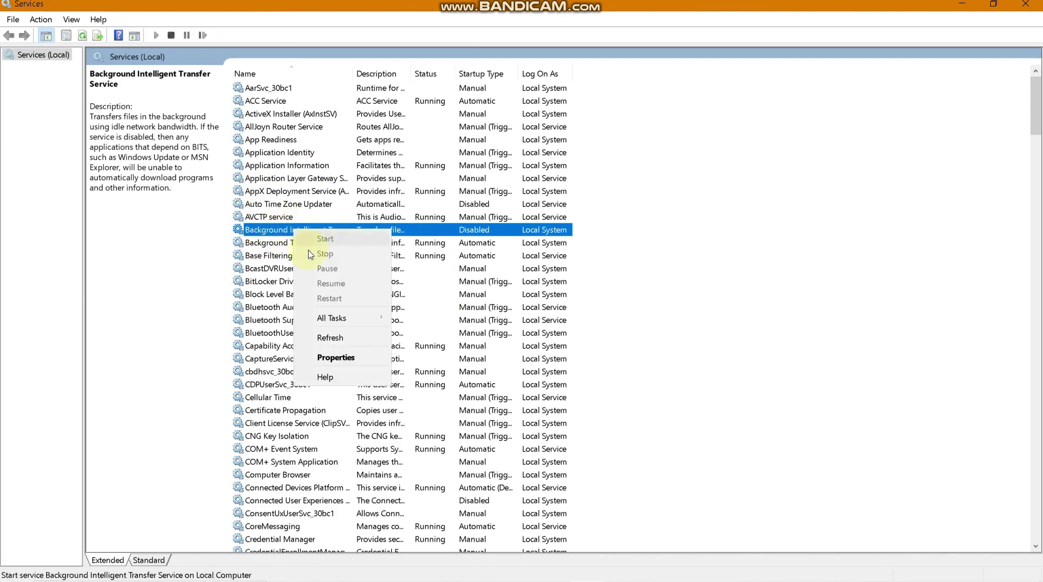
pyautogui.click(333, 357)
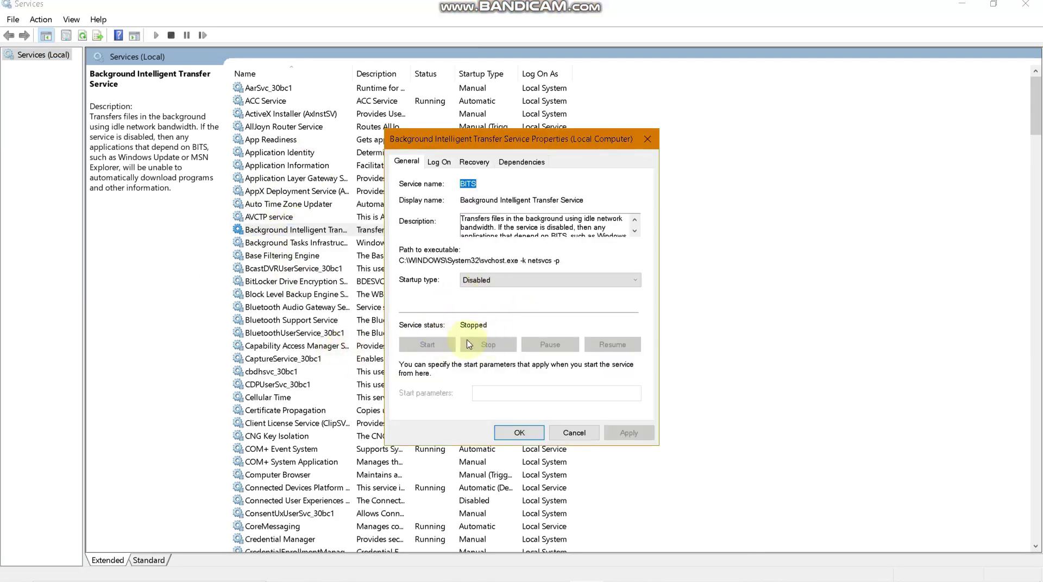
pyautogui.click(466, 280)
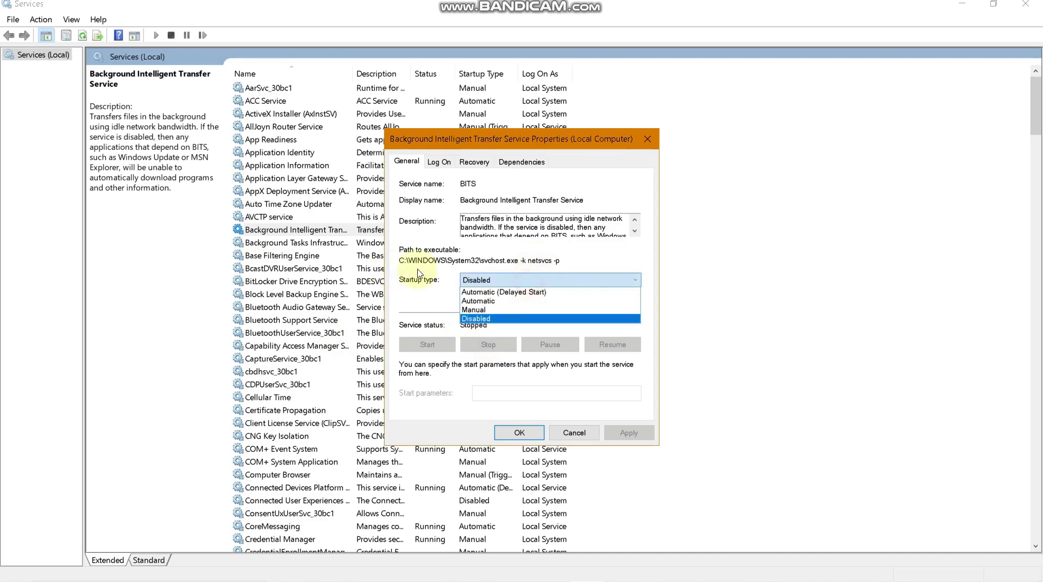
pyautogui.click(467, 320)
pyautogui.click(630, 434)
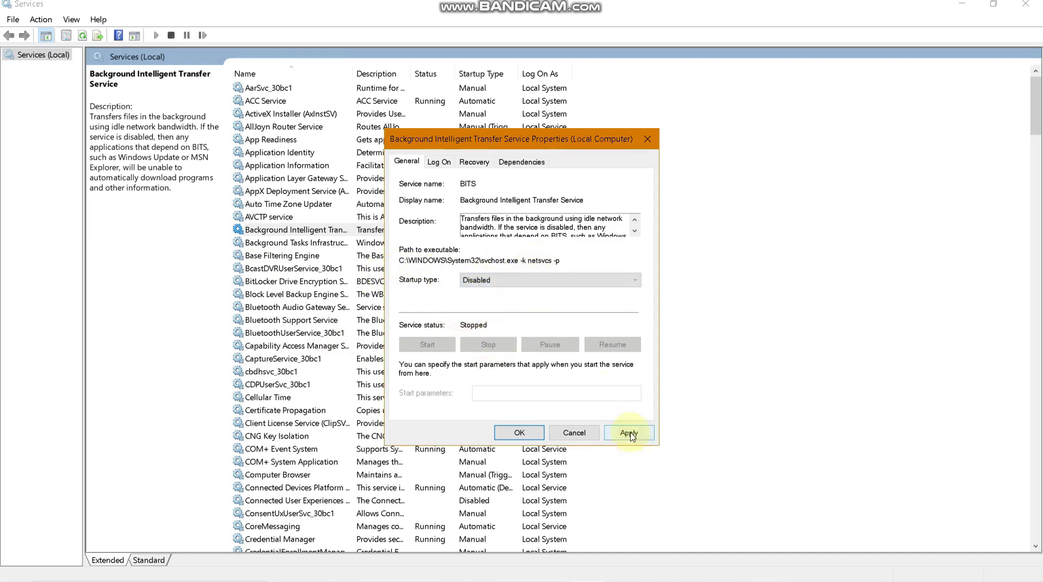
pyautogui.click(518, 433)
# Find the SysMain service, set its startup type to Disabled in its properties and confirm
pyautogui.click(394, 359)
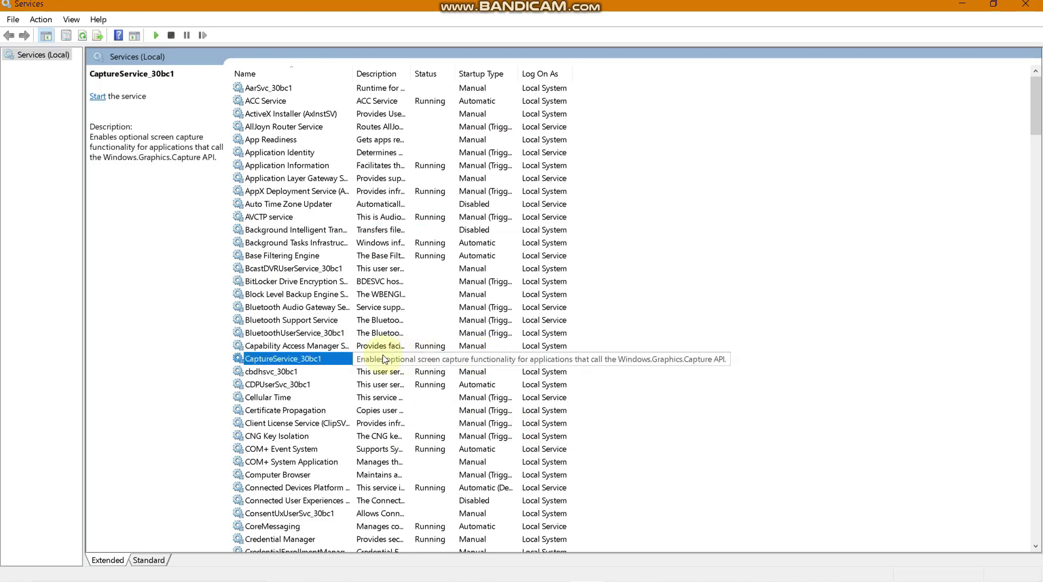
pyautogui.press('s')
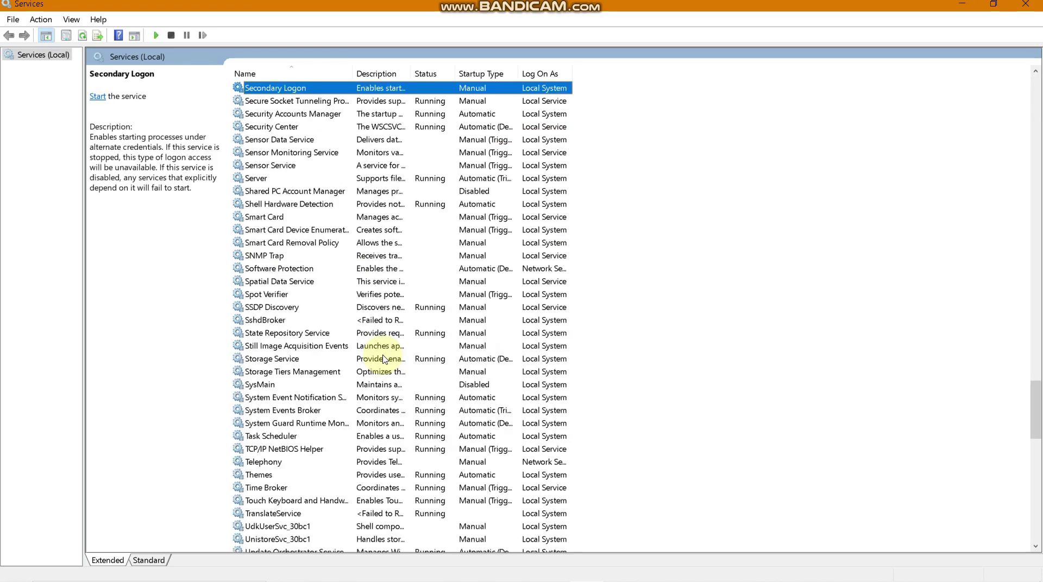
pyautogui.click(258, 386)
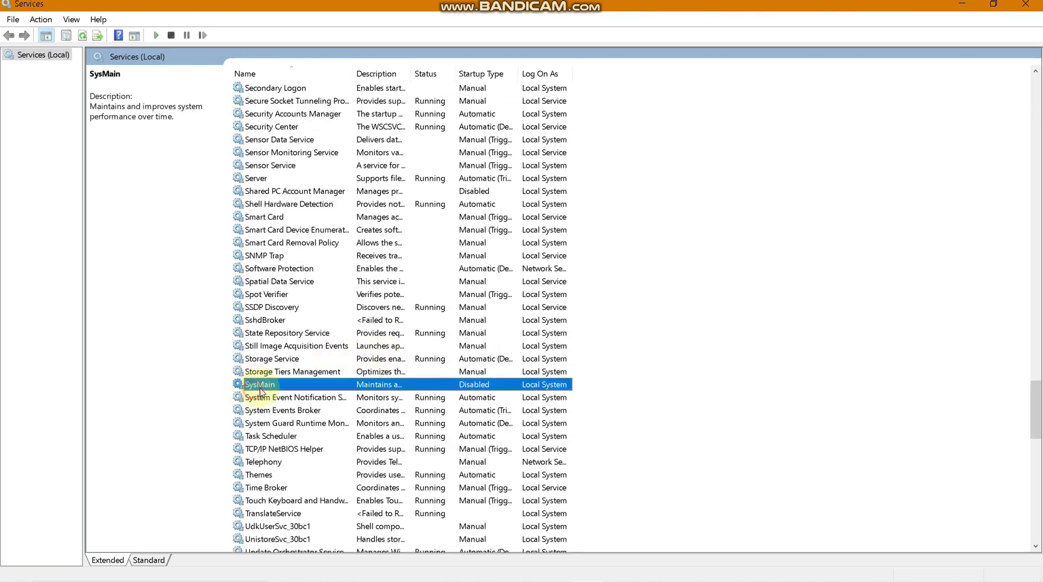
pyautogui.rightClick(293, 389)
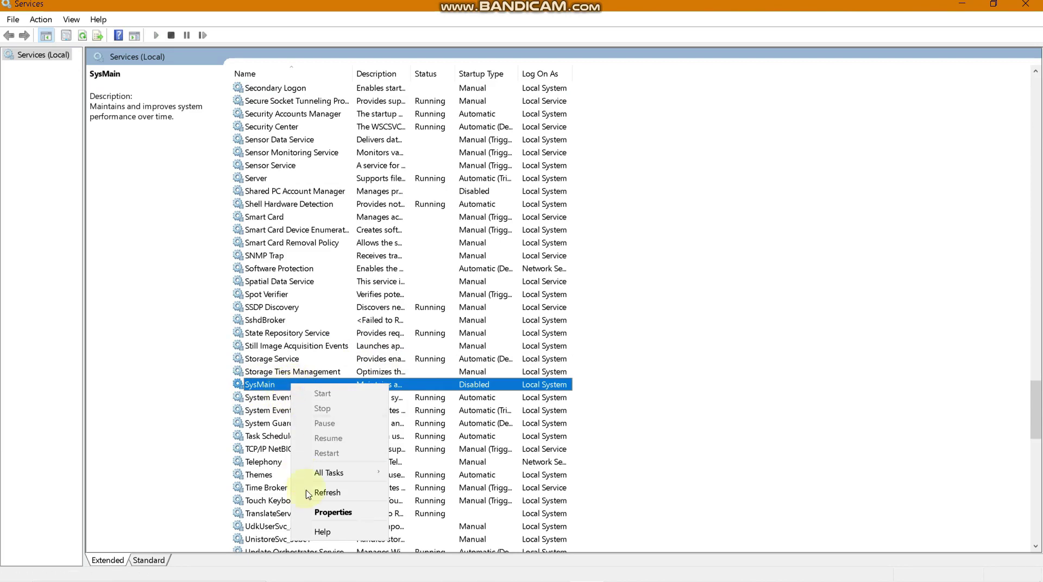
pyautogui.click(319, 513)
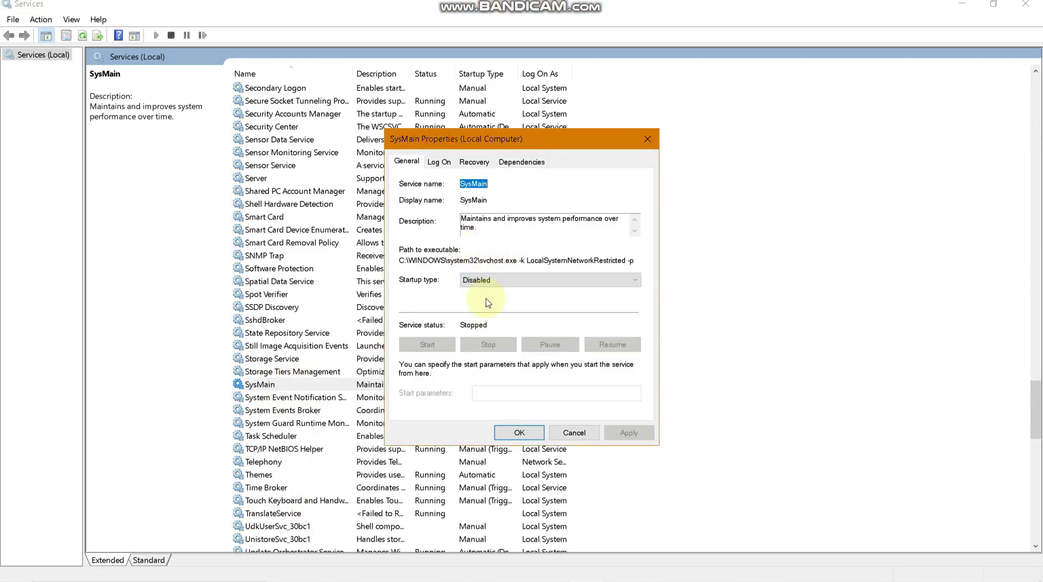
pyautogui.click(489, 280)
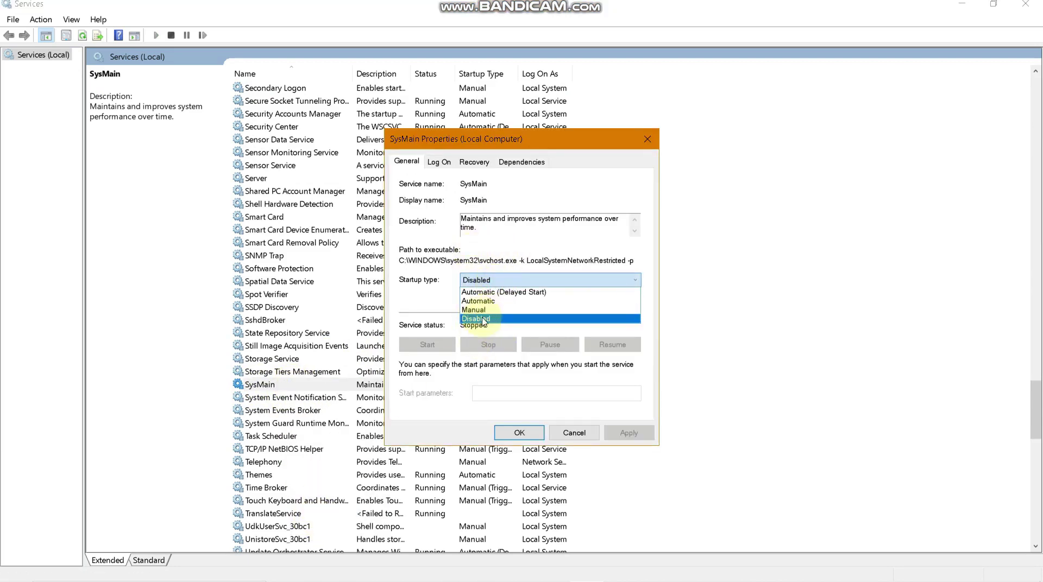
pyautogui.click(478, 354)
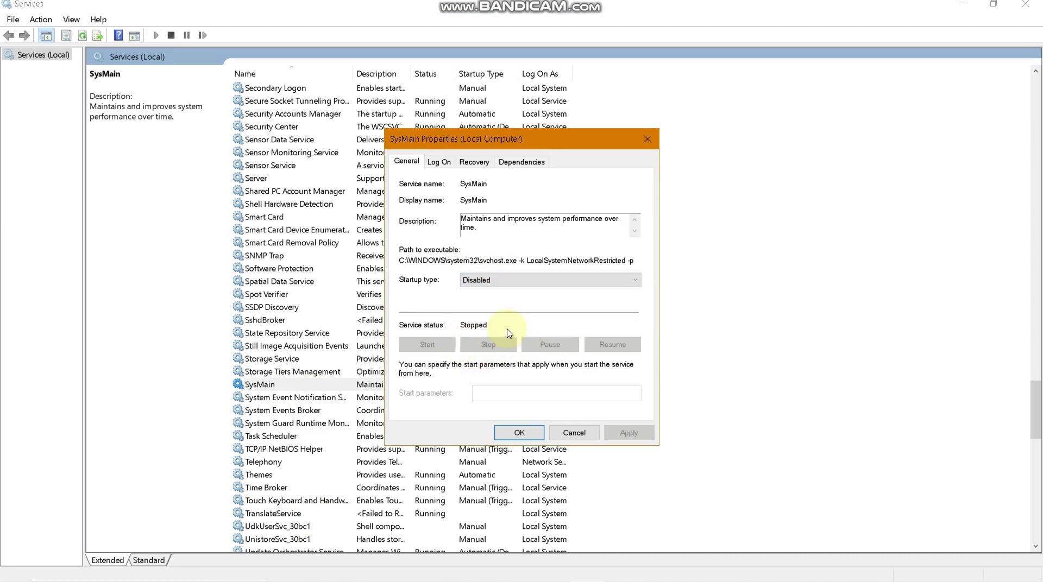
pyautogui.click(529, 283)
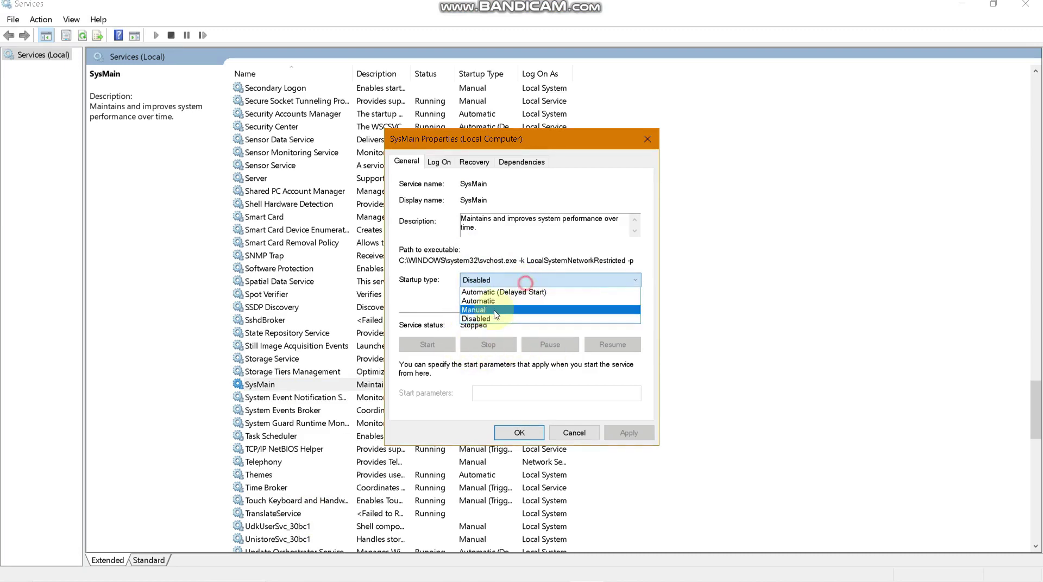
pyautogui.click(505, 434)
pyautogui.click(505, 435)
# Locate the Killer services in the list and examine the Analytics, Dynamic Bandwidth Management, Network and Wifi Optimization entries
pyautogui.scroll(14, 295, 349)
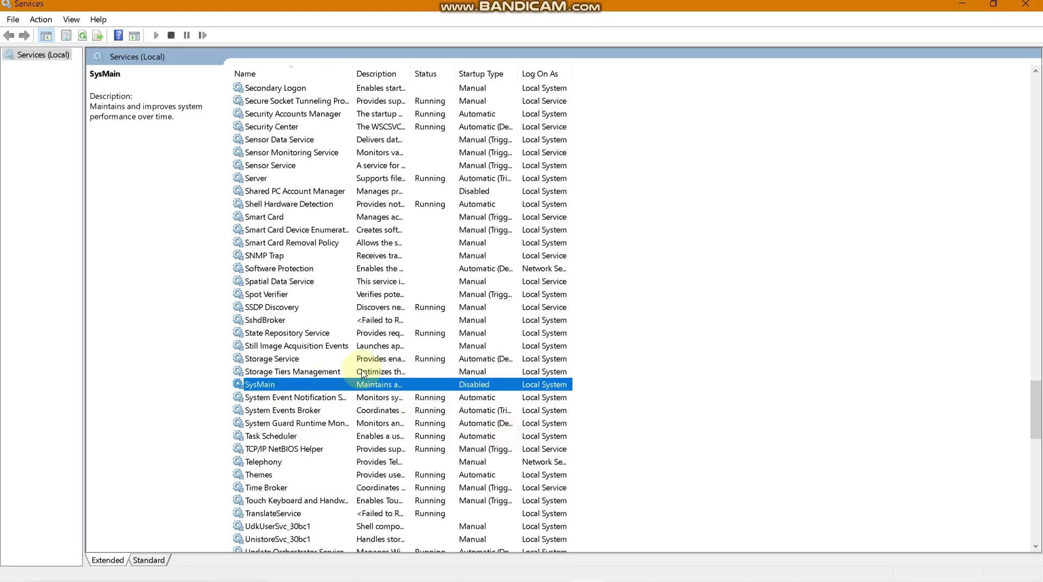
pyautogui.scroll(13, 321, 344)
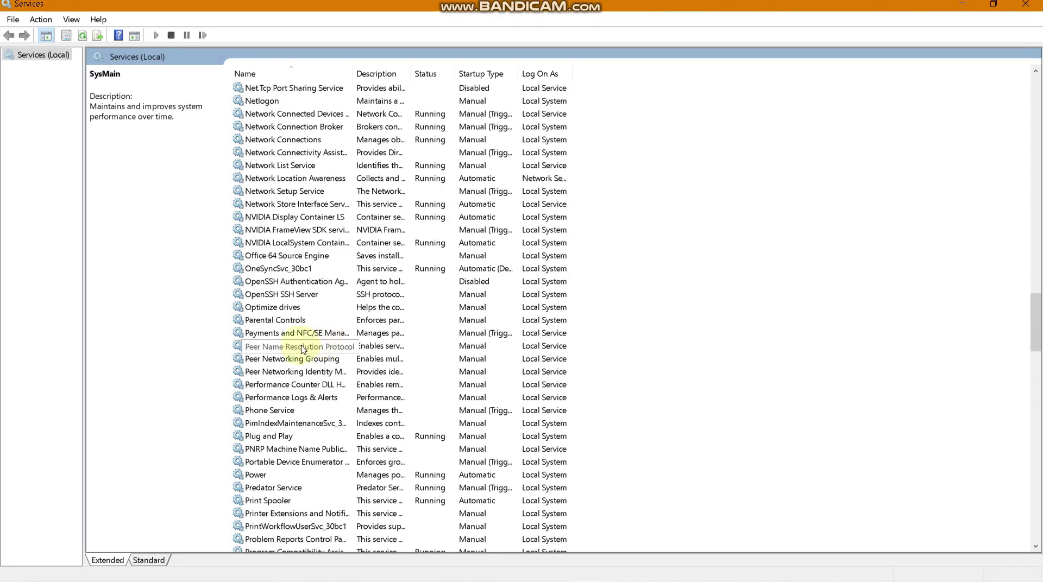
pyautogui.scroll(3, 289, 338)
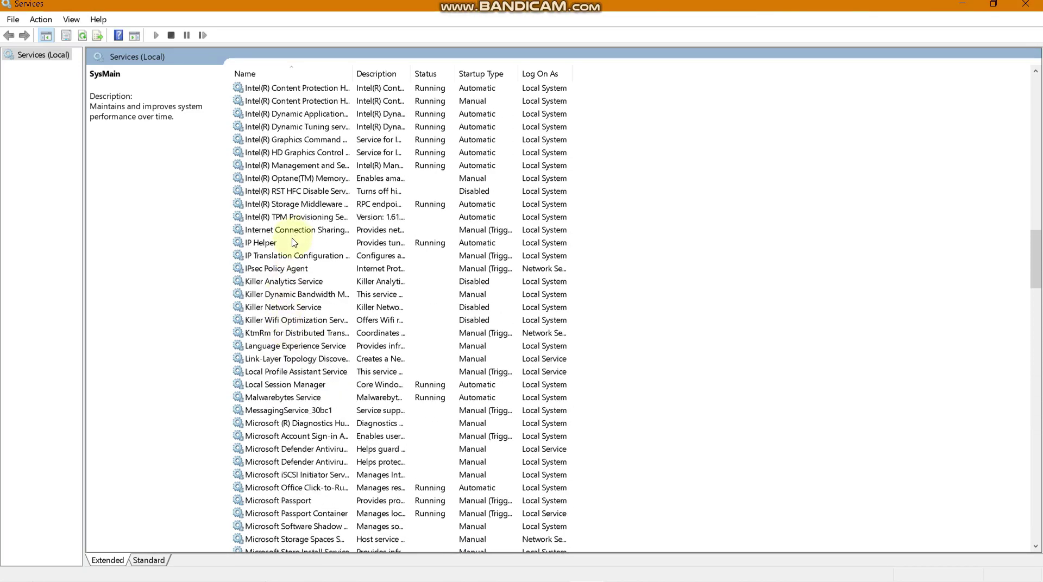
pyautogui.click(276, 283)
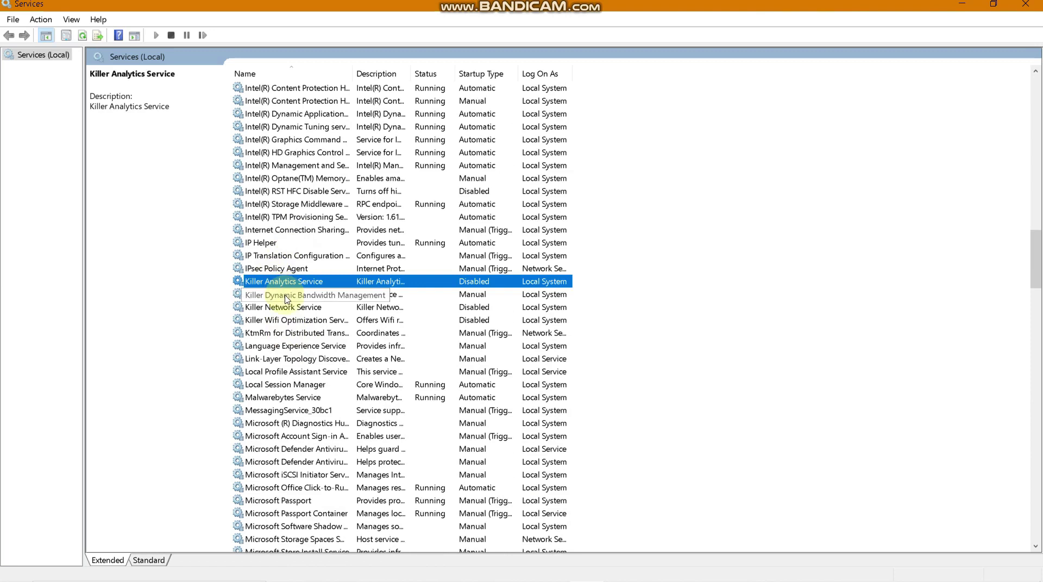
pyautogui.click(286, 296)
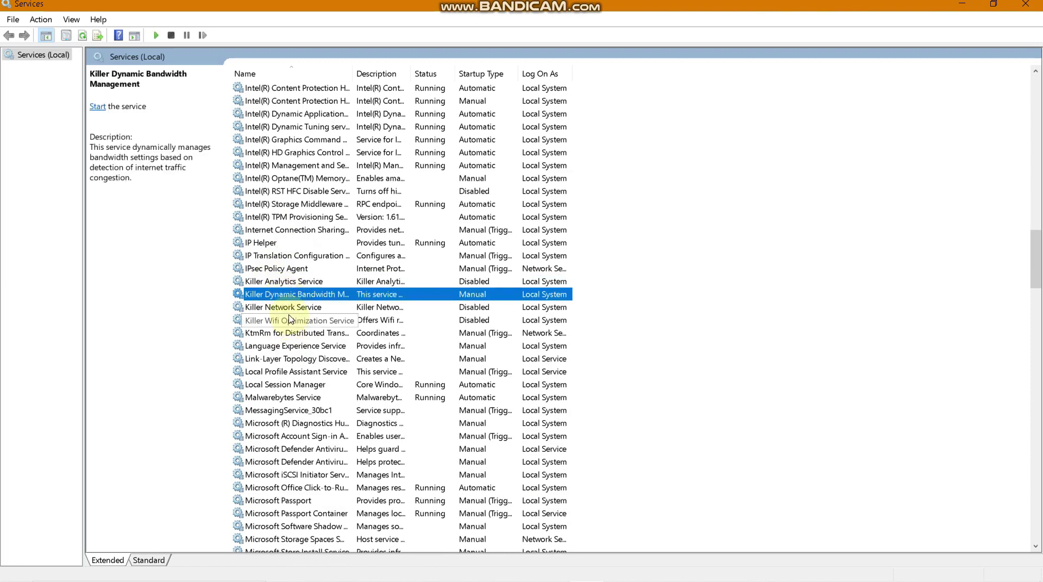
pyautogui.click(286, 307)
pyautogui.click(290, 323)
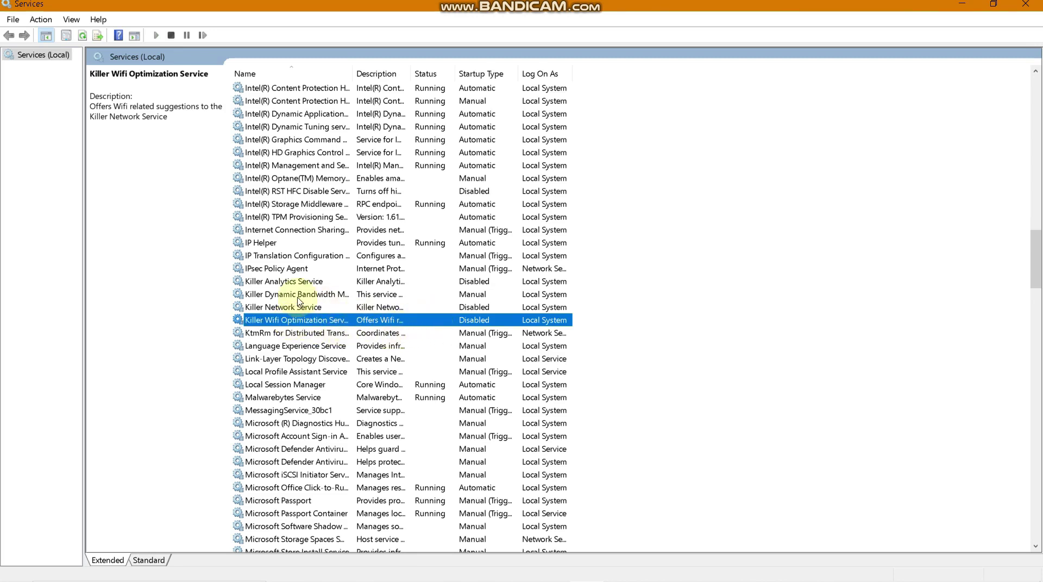
pyautogui.click(298, 296)
# Set the Killer Network Service's startup type to Disabled in its properties and confirm
pyautogui.rightClick(309, 308)
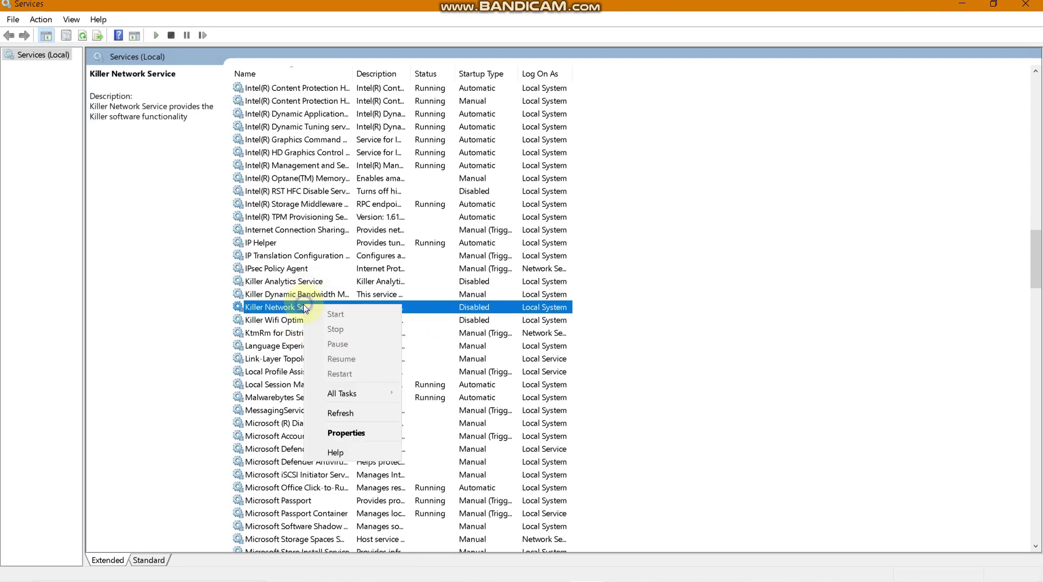
pyautogui.click(285, 316)
pyautogui.rightClick(288, 314)
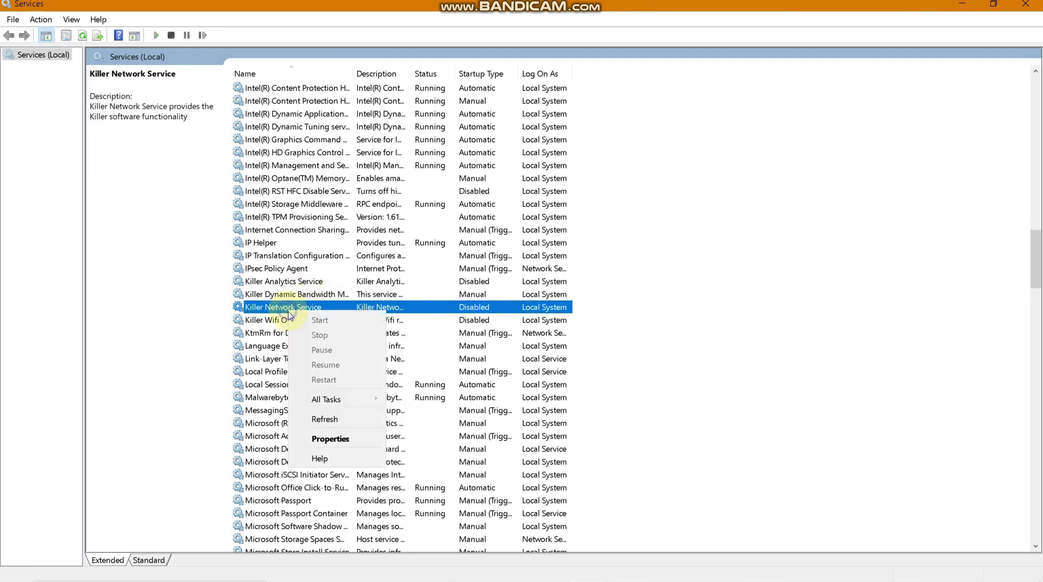
pyautogui.click(334, 437)
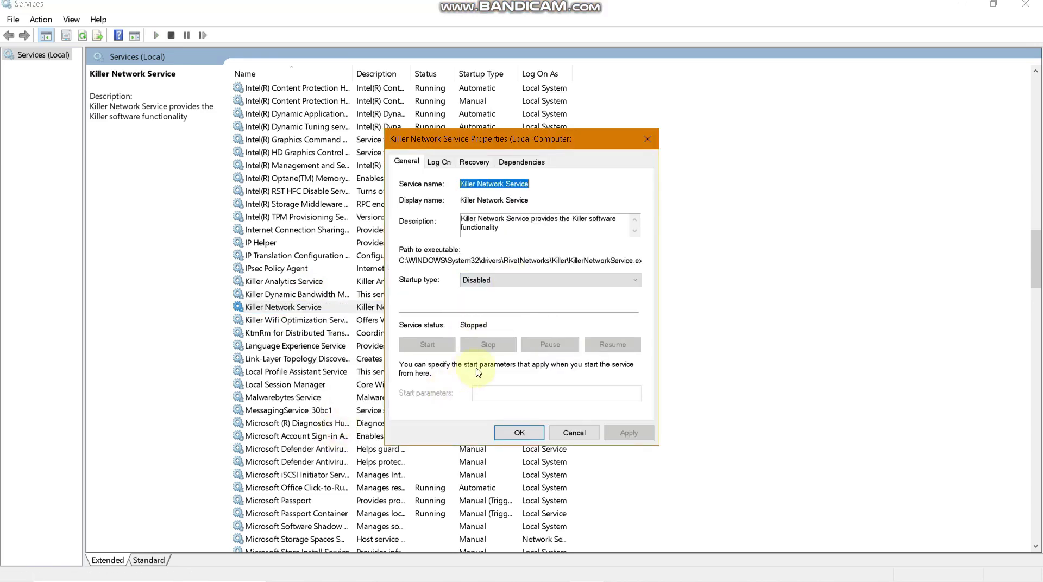
pyautogui.click(517, 281)
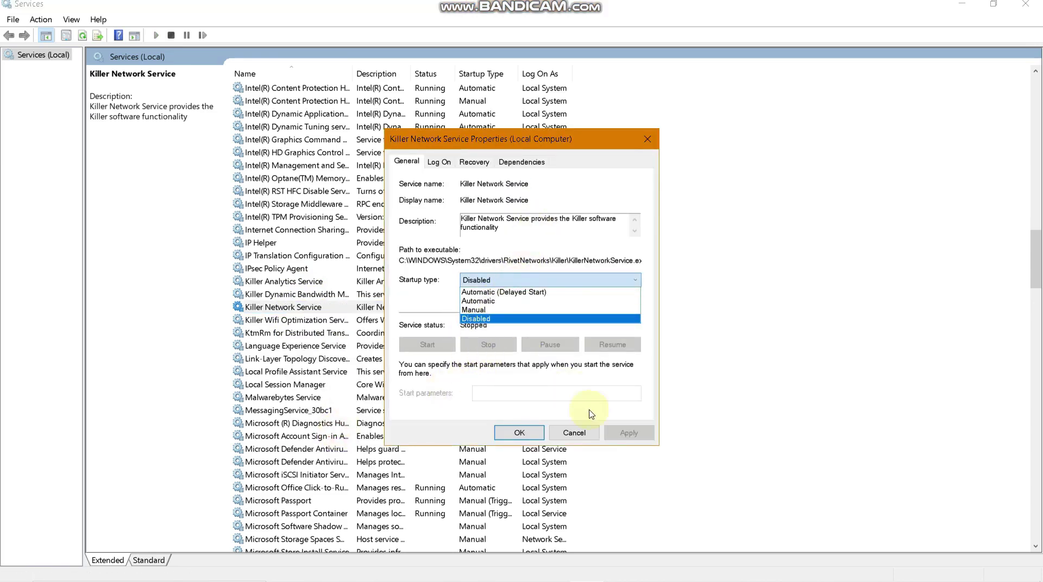
pyautogui.click(531, 436)
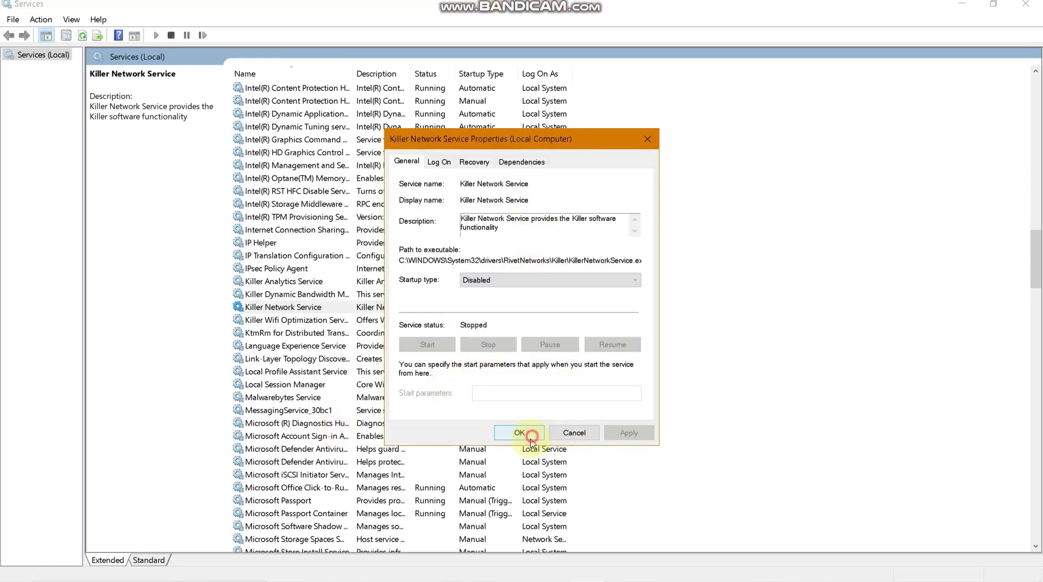
# Check the startup type in the Killer Wifi Optimization Service's properties and leave without changes
pyautogui.rightClick(284, 327)
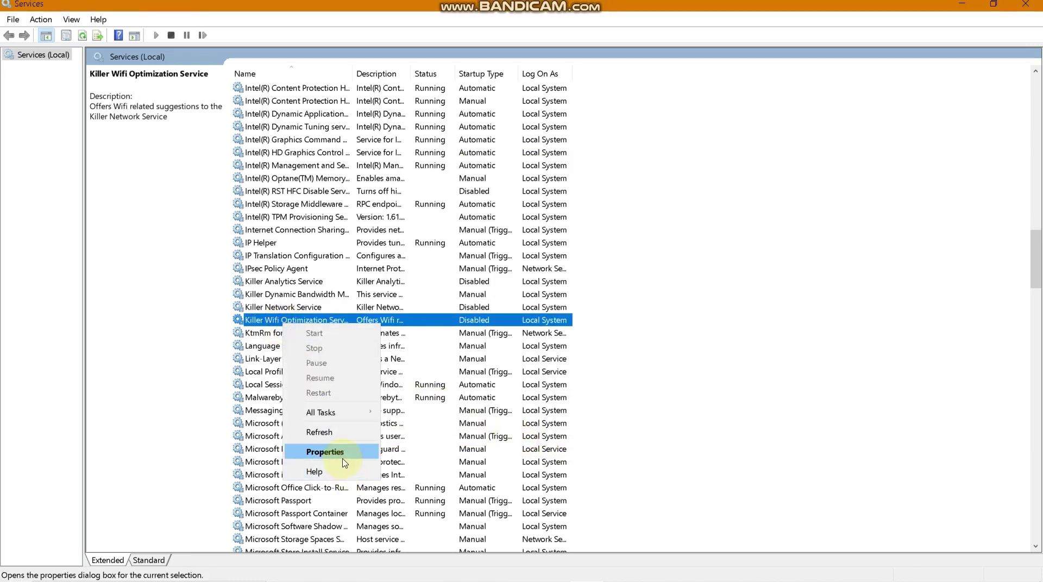
pyautogui.click(344, 450)
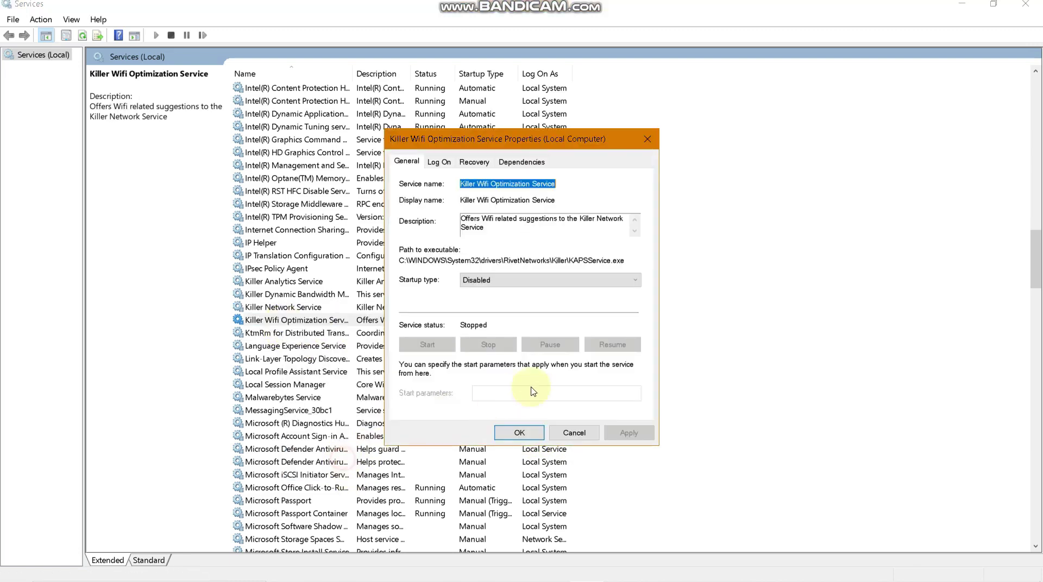
pyautogui.click(568, 439)
# Review the four Killer services once more, selecting each entry to compare its startup type
pyautogui.click(283, 281)
pyautogui.click(283, 308)
pyautogui.click(285, 294)
pyautogui.click(283, 281)
pyautogui.click(284, 294)
pyautogui.click(281, 321)
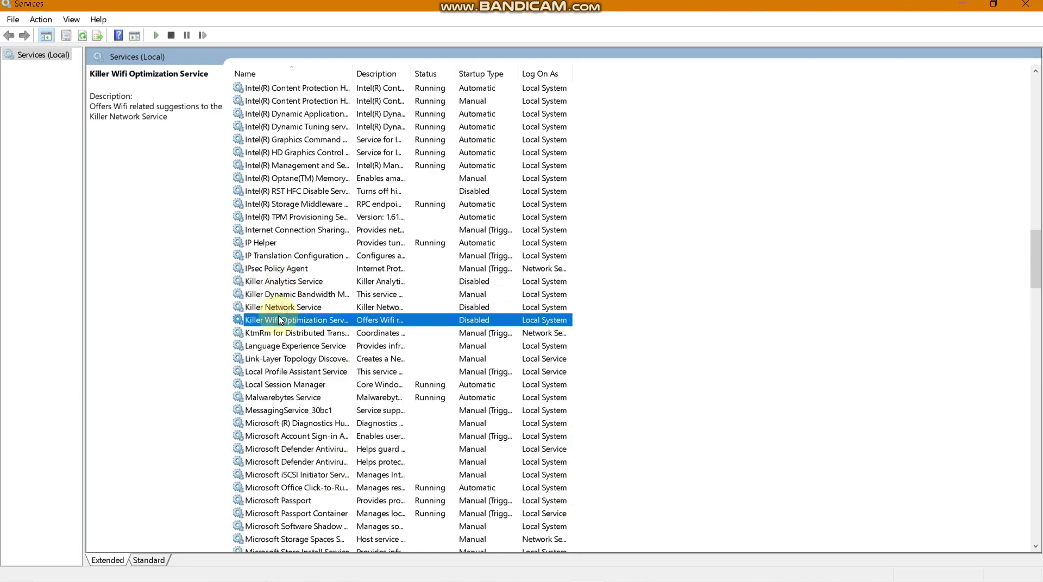
# Close the Services window and refresh the desktop
pyautogui.click(1033, 4)
pyautogui.rightClick(584, 284)
pyautogui.click(602, 325)
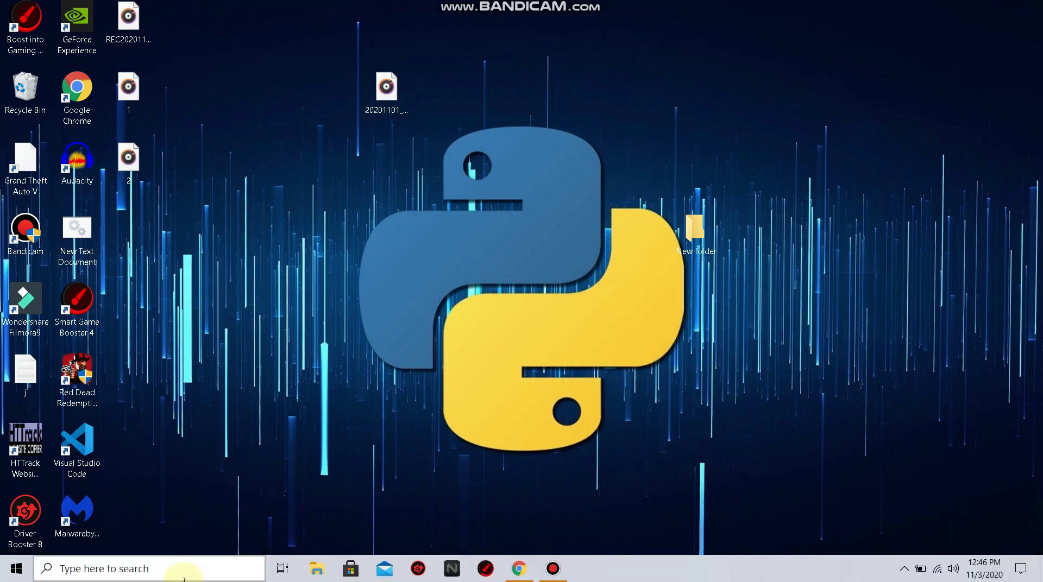
# Open the Background apps page in Windows Settings and turn on letting apps run in the background
pyautogui.click(184, 579)
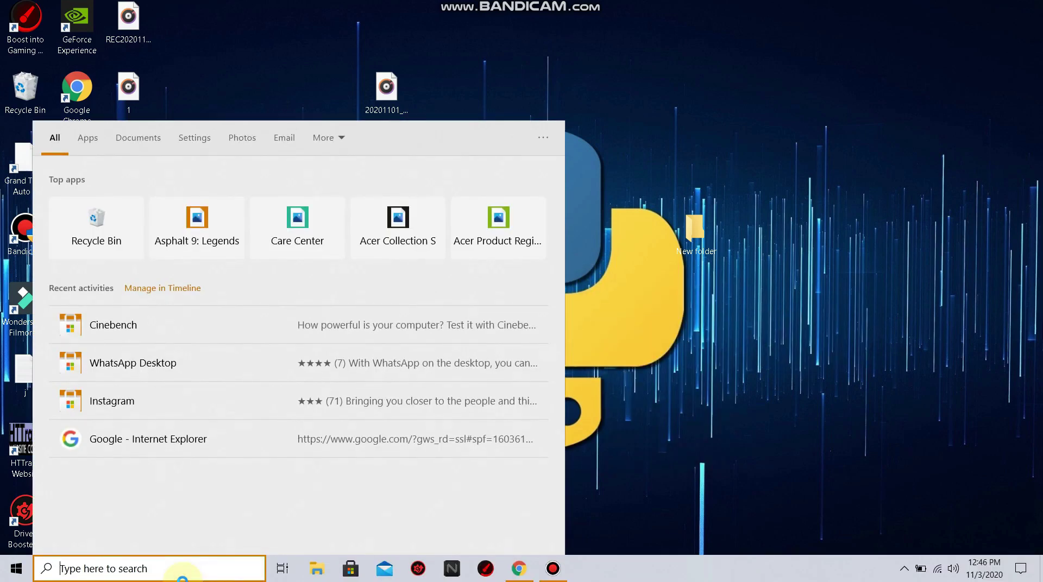
pyautogui.write('se')
pyautogui.press('Return')
pyautogui.write('bac')
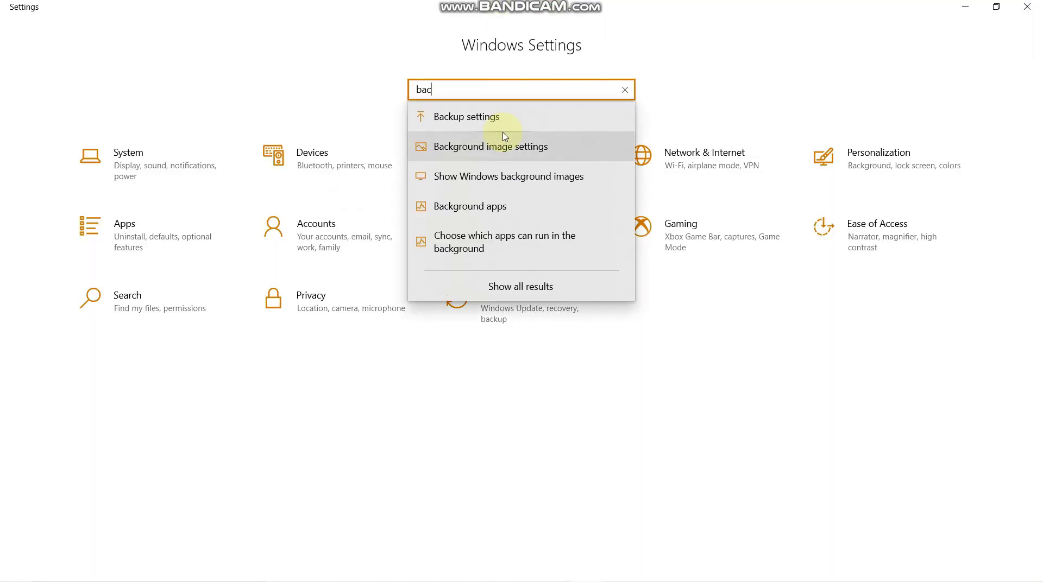
pyautogui.click(496, 205)
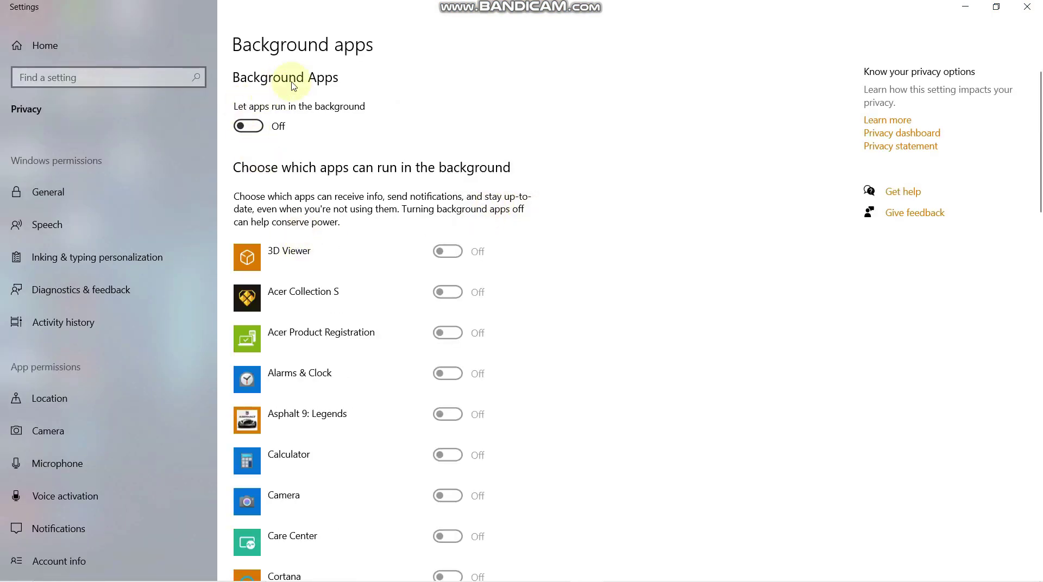
pyautogui.click(255, 126)
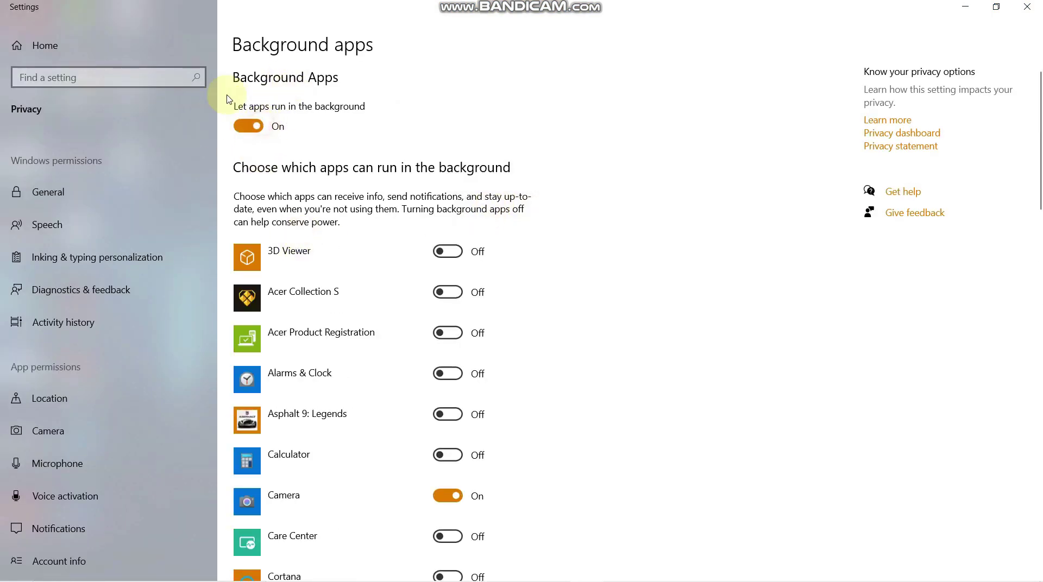
# Turn off letting apps run in the background, and open the Notifications & actions settings by searching for "noti"
pyautogui.click(249, 128)
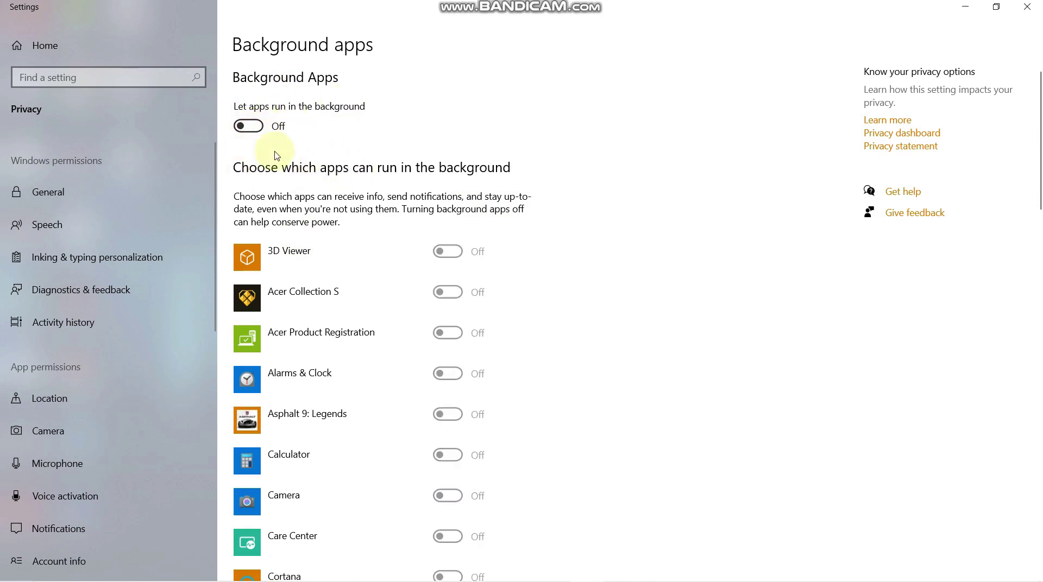
pyautogui.click(57, 76)
pyautogui.write('noti')
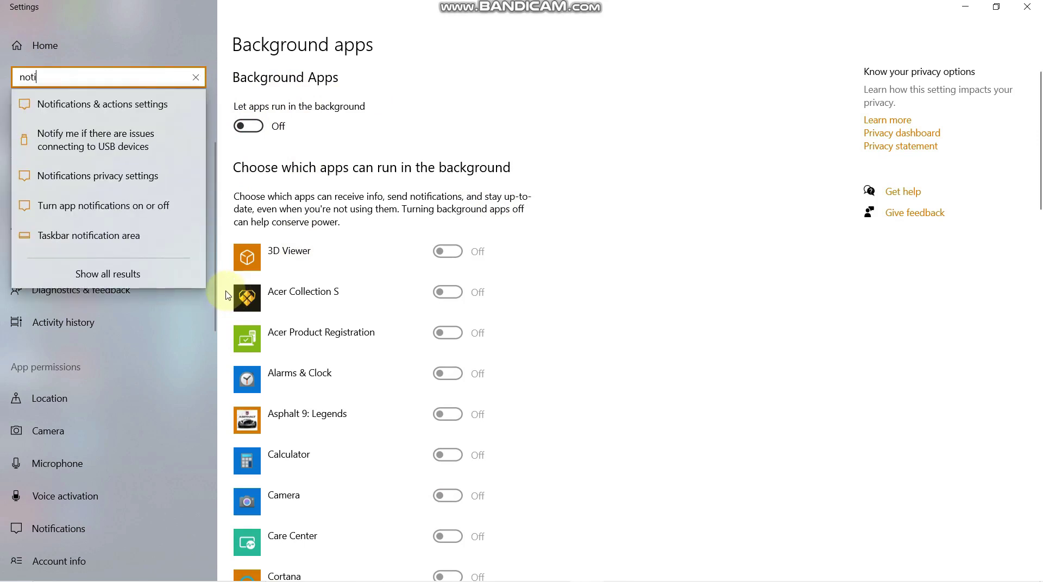
pyautogui.press('Down')
pyautogui.press('Return')
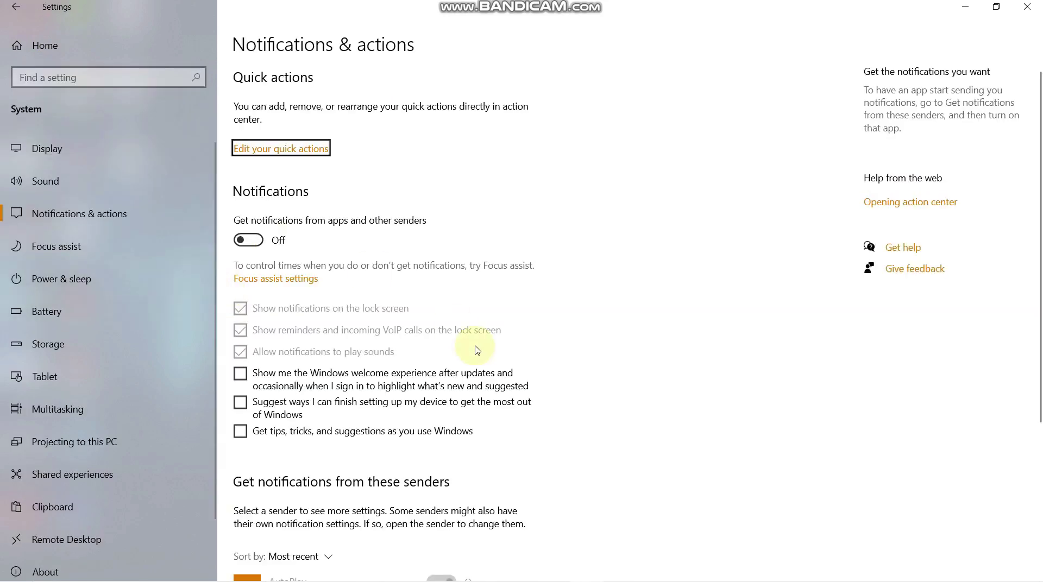
# Turn notifications from apps and other senders on and back off
pyautogui.scroll(-1, 190, 293)
pyautogui.scroll(1, 203, 253)
pyautogui.click(245, 240)
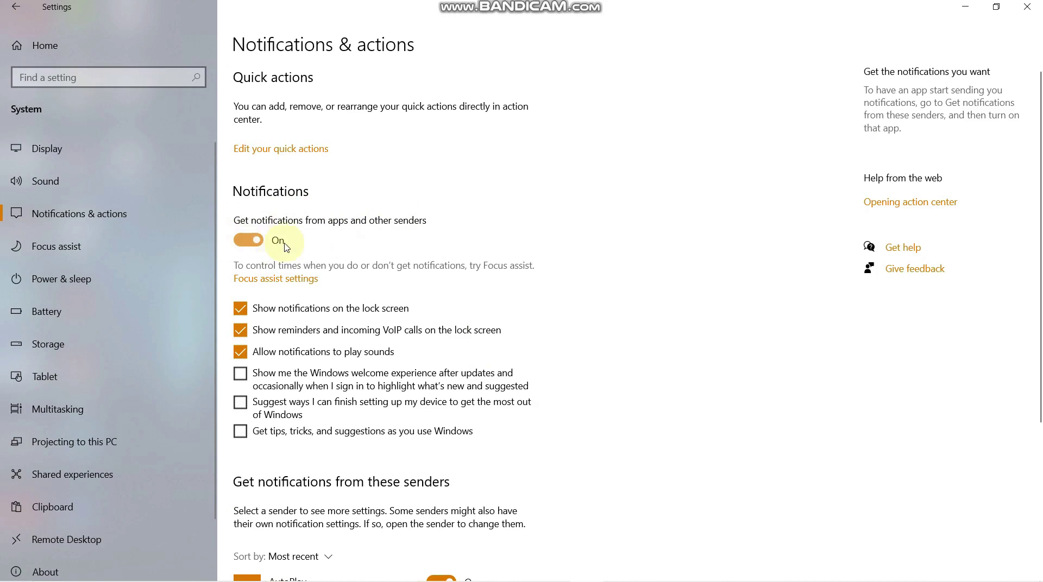
pyautogui.scroll(-1, 337, 282)
pyautogui.scroll(1, 283, 258)
pyautogui.click(243, 243)
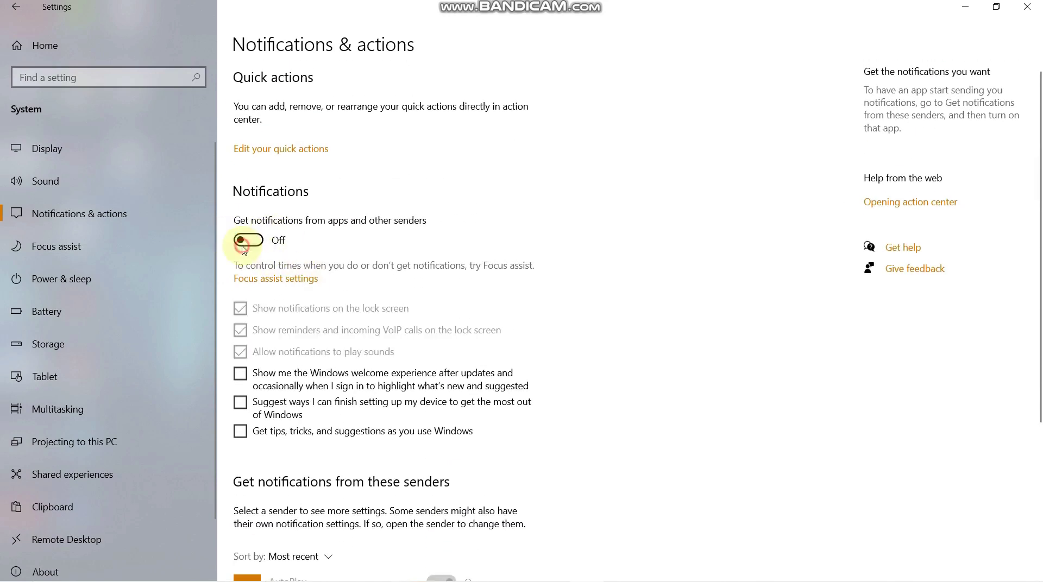
# Review the Focus assist options and return to the Background apps page
pyautogui.click(61, 246)
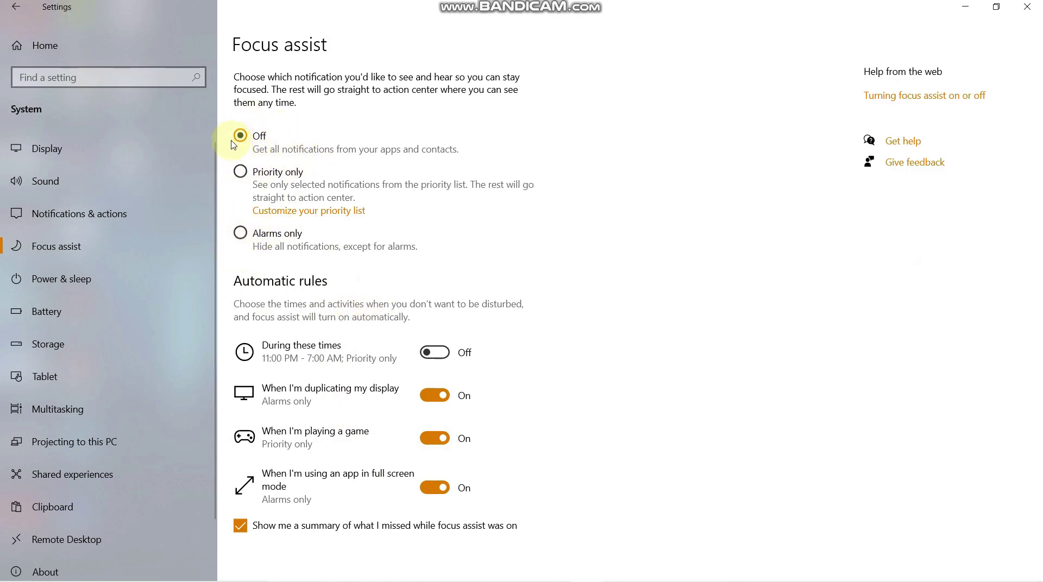
pyautogui.click(15, 7)
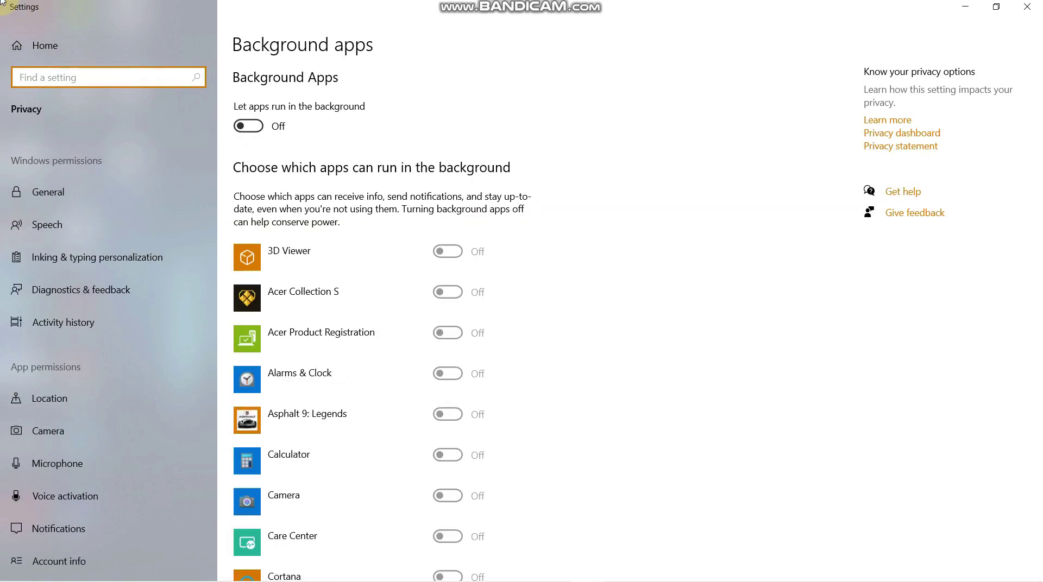
# Search the settings for "xbox", open the Xbox Game Bar page and make sure Xbox Game Bar is off
pyautogui.click(76, 69)
pyautogui.write('xbox')
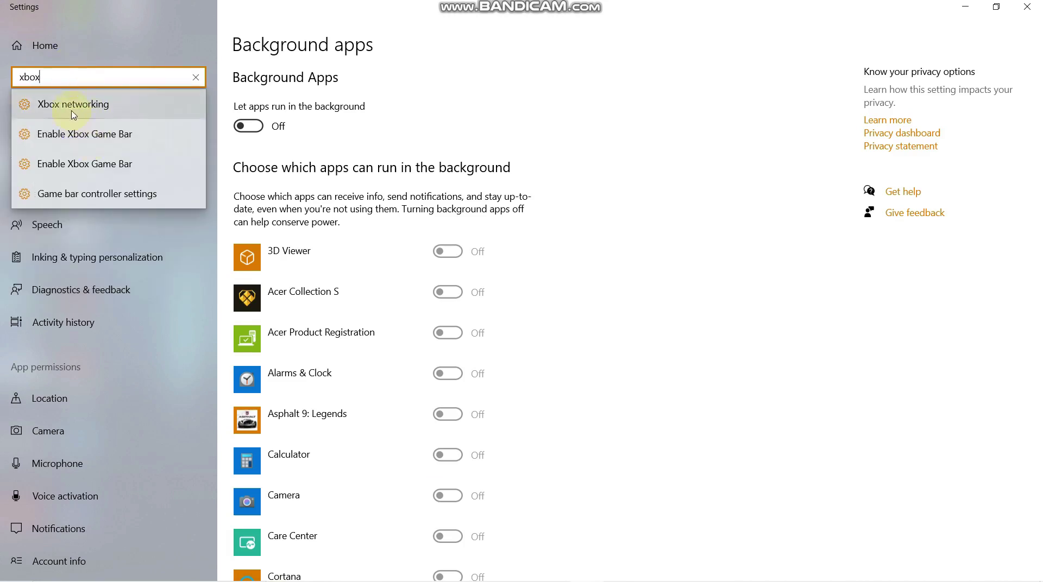
pyautogui.click(86, 146)
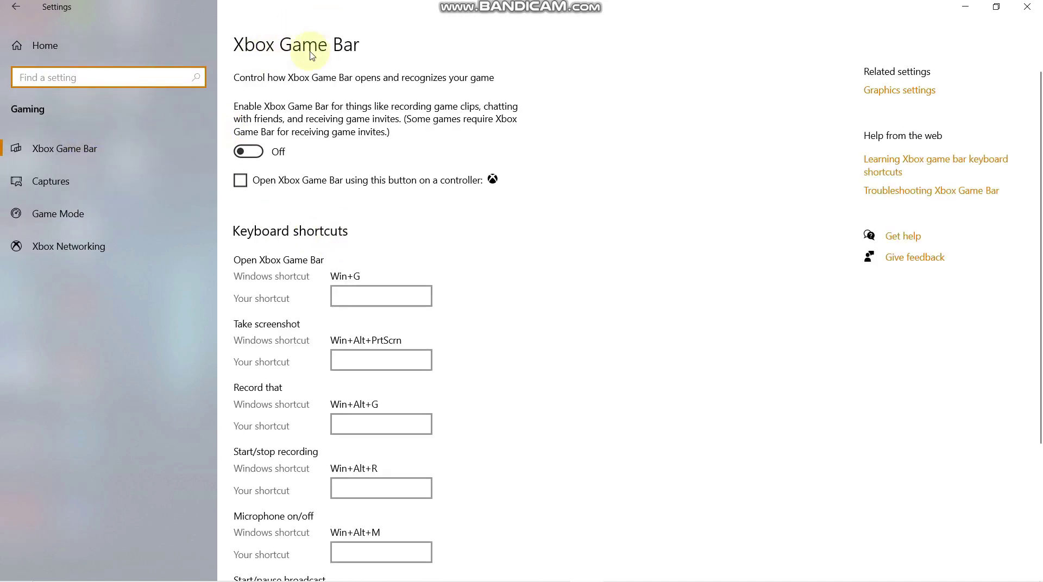
pyautogui.click(251, 152)
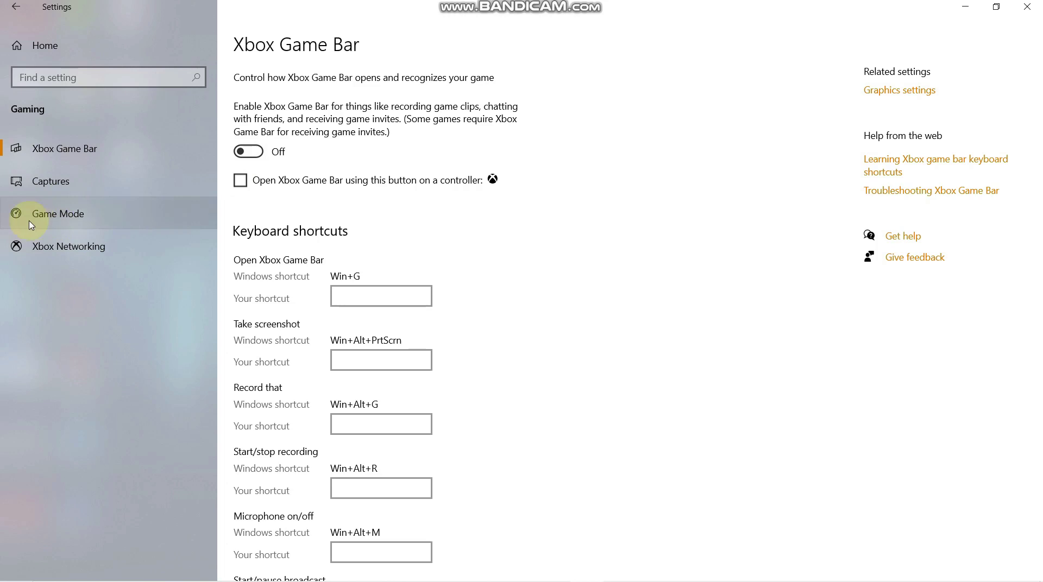
# Check the Game Mode setting and minimize the Settings window
pyautogui.click(64, 221)
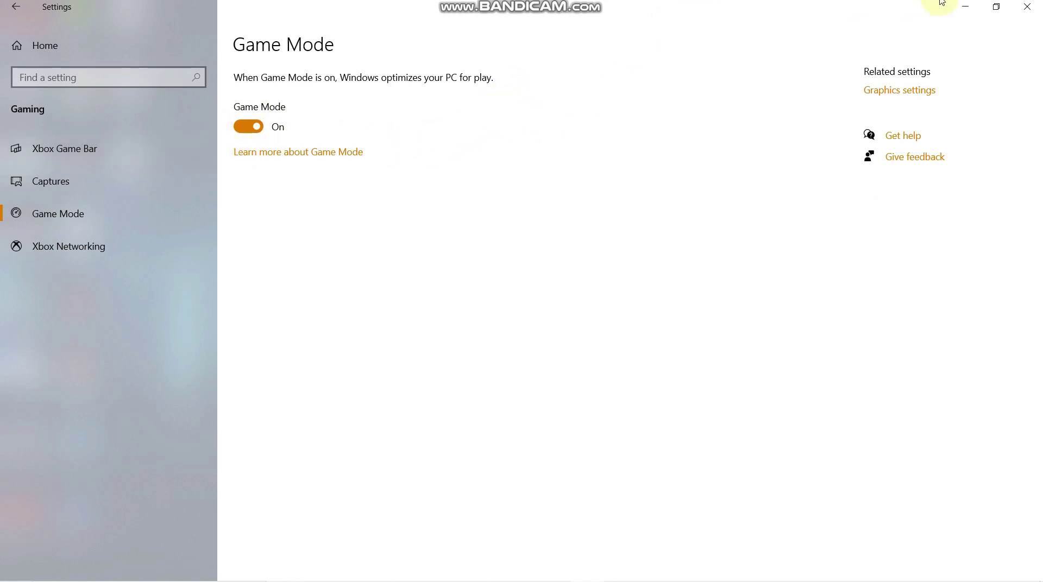
pyautogui.press('super+Down')
pyautogui.click(962, 7)
# Refresh the desktop
pyautogui.rightClick(171, 184)
pyautogui.click(272, 224)
pyautogui.rightClick(262, 222)
pyautogui.click(298, 263)
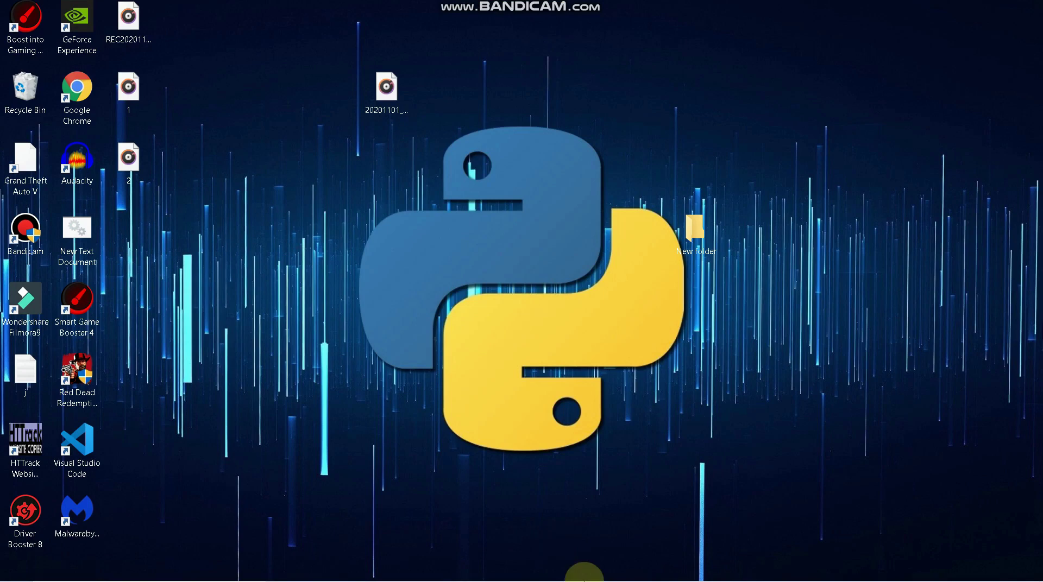
# Open Task Manager and display the list of startup programs
pyautogui.moveTo(627, 565)
pyautogui.rightClick(703, 568)
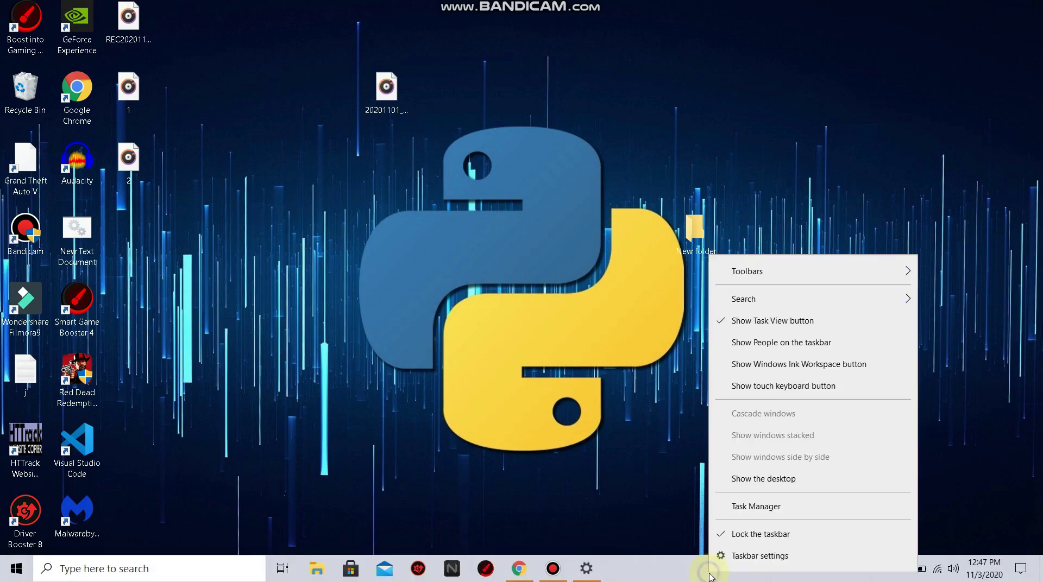
pyautogui.click(729, 506)
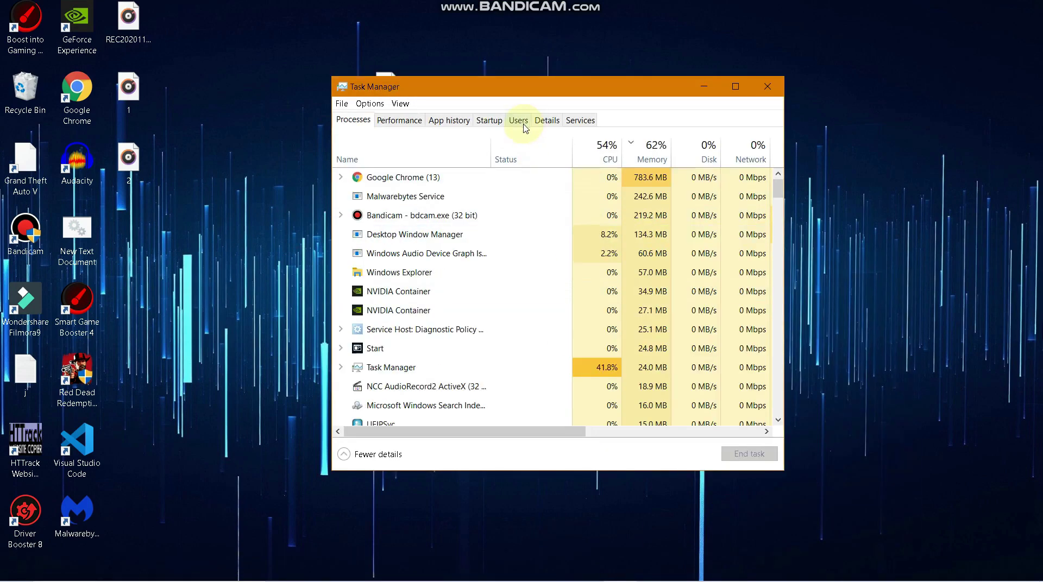
pyautogui.click(481, 122)
pyautogui.click(458, 271)
# Enable the startup entry named Program and disable it again
pyautogui.rightClick(452, 254)
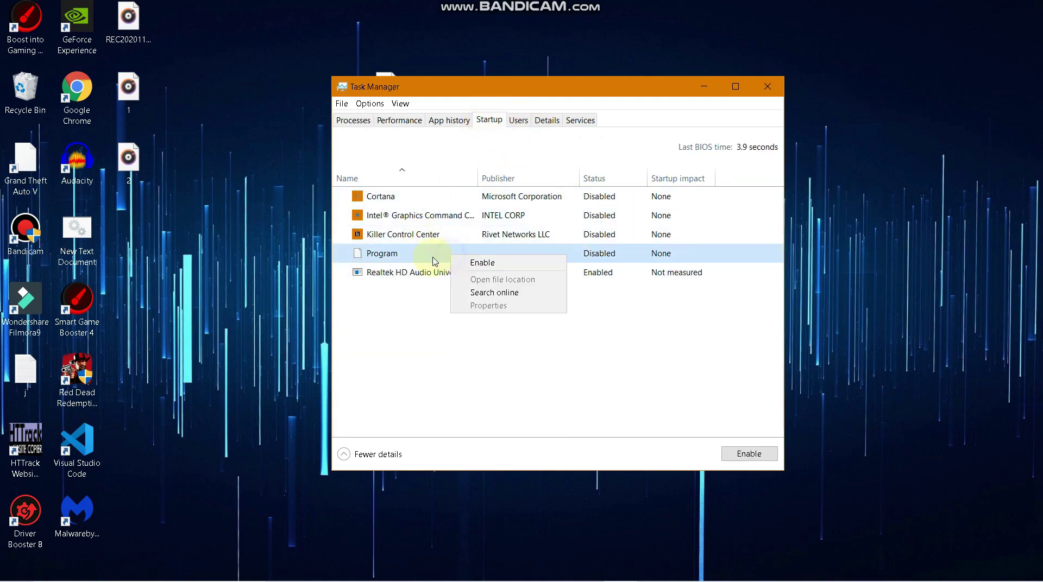
pyautogui.click(472, 263)
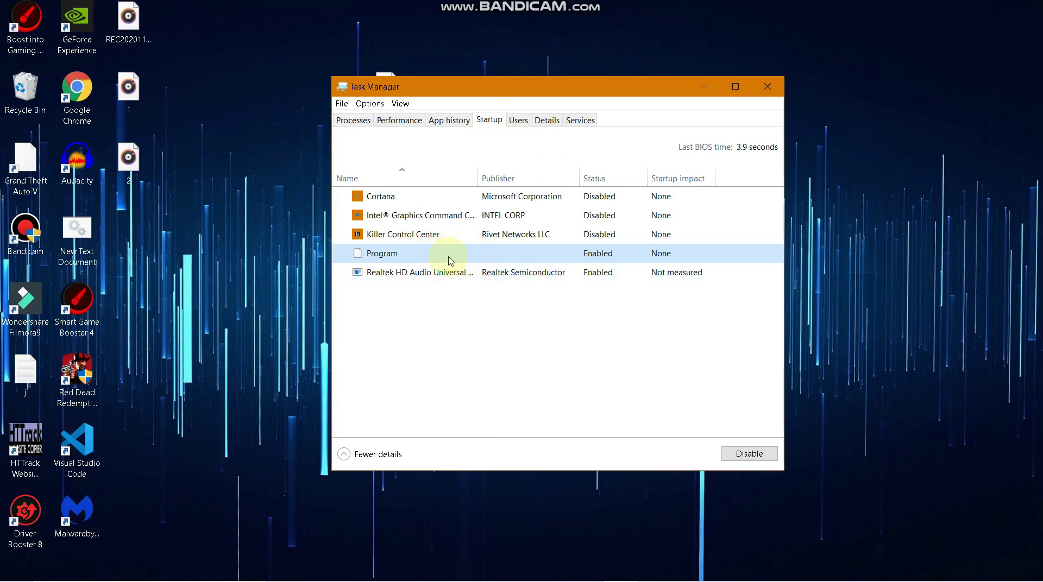
pyautogui.rightClick(444, 261)
pyautogui.click(469, 266)
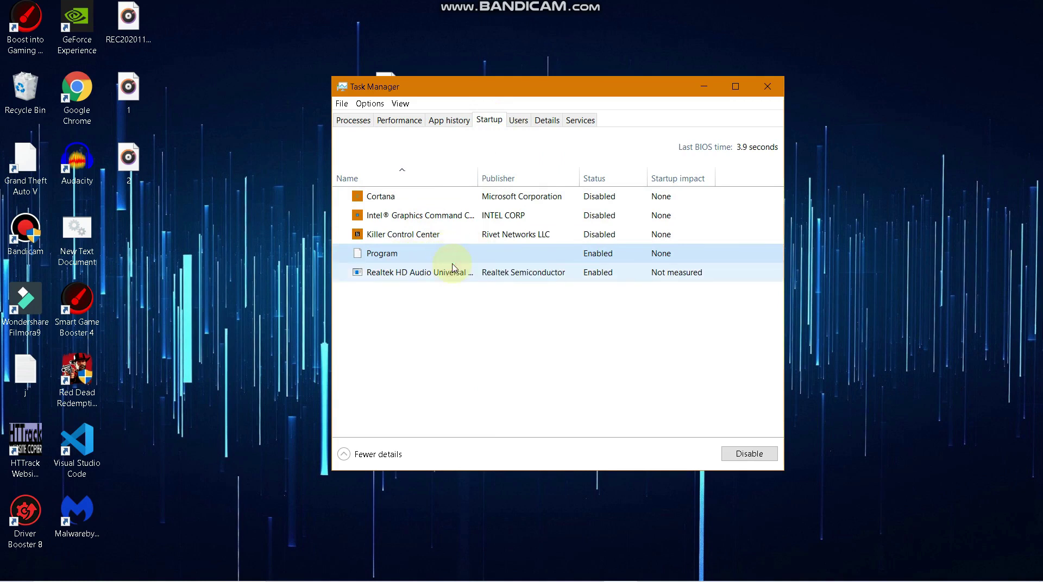
# Check the startup status of Killer Control Center and the Realtek HD Audio entry, and close Task Manager
pyautogui.click(389, 239)
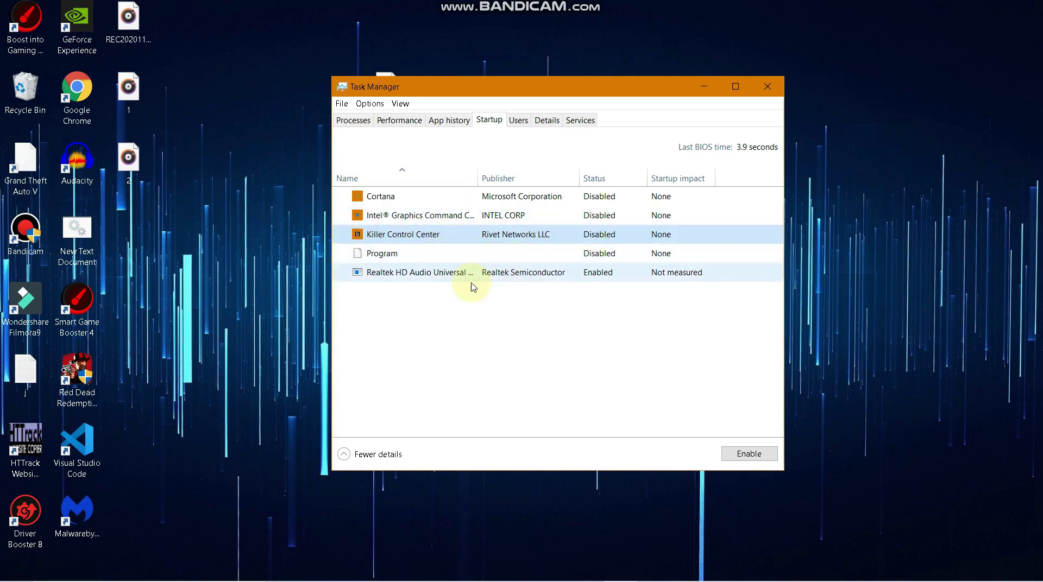
pyautogui.click(432, 275)
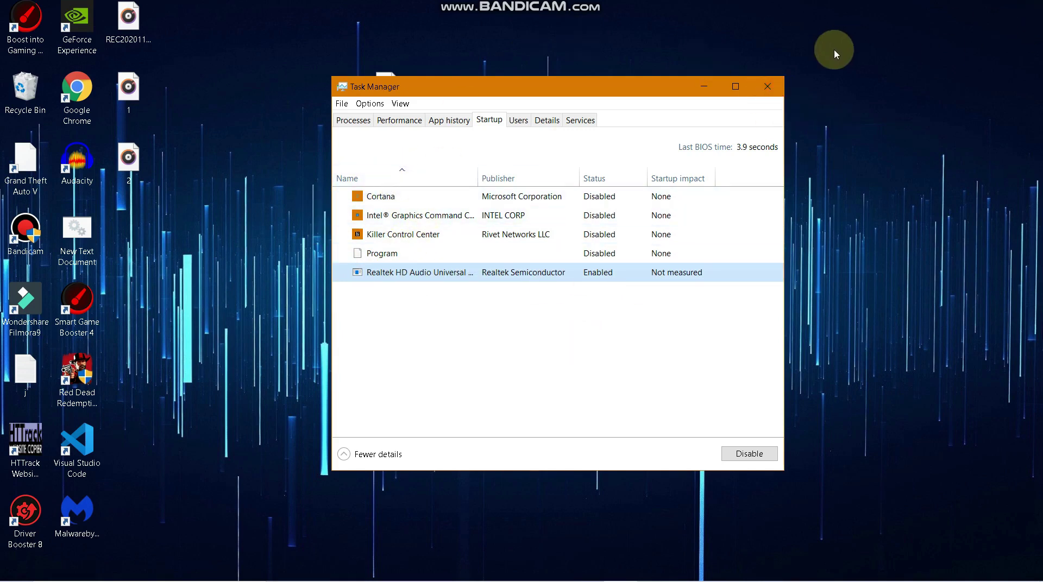
pyautogui.click(767, 87)
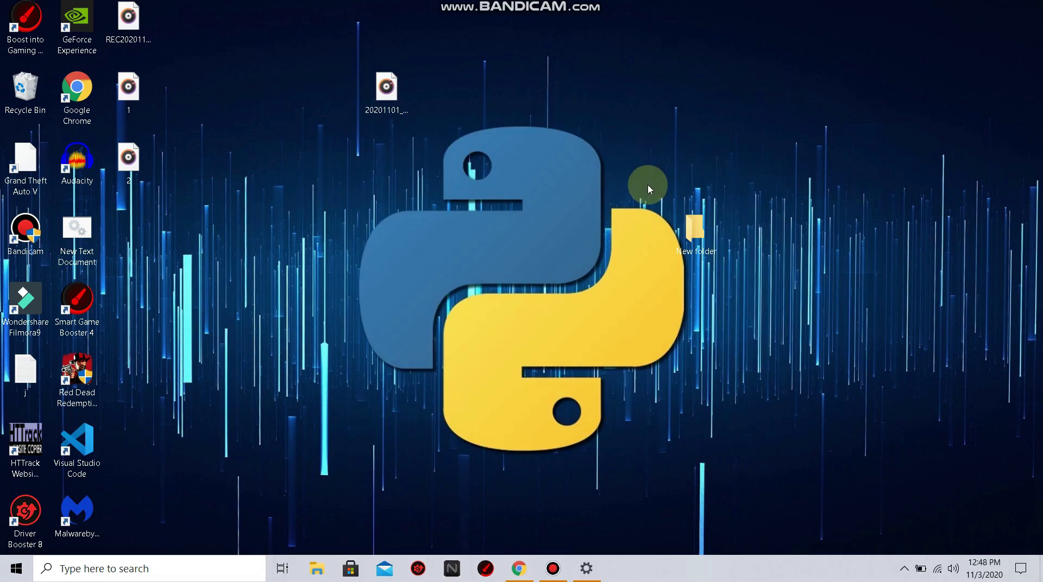
# Switch to Google Chrome in a maximized window, search Google for "mem reduct" and dismiss the Malwarebytes notification
pyautogui.click(87, 110)
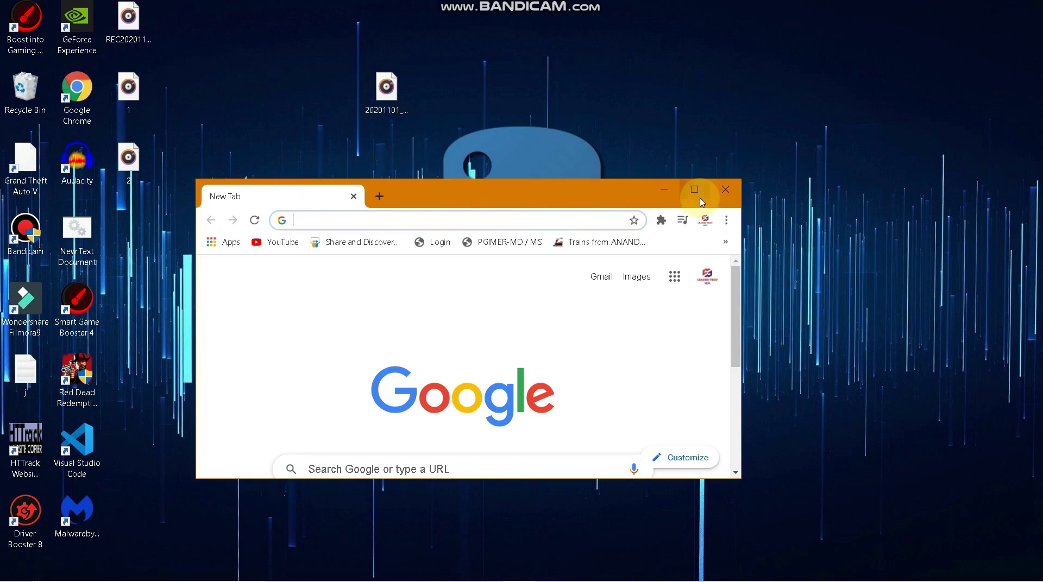
pyautogui.click(694, 195)
pyautogui.write('mem')
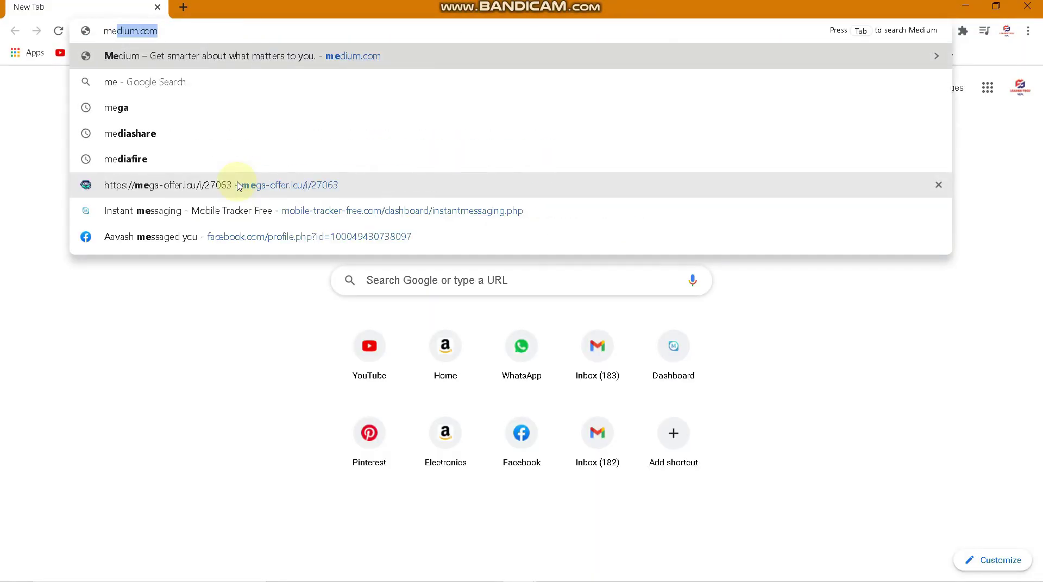
pyautogui.write('reduct')
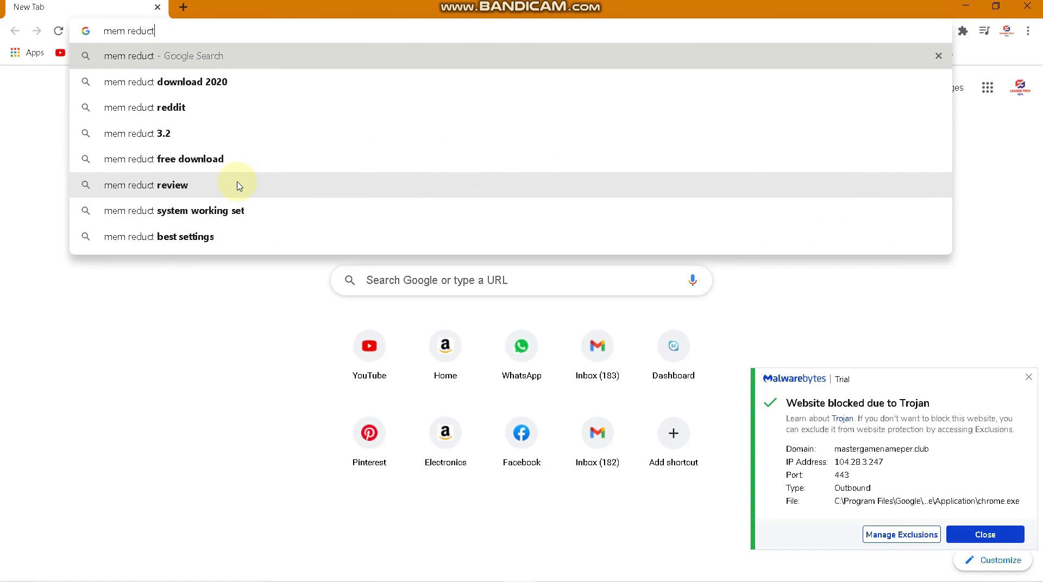
pyautogui.press('Return')
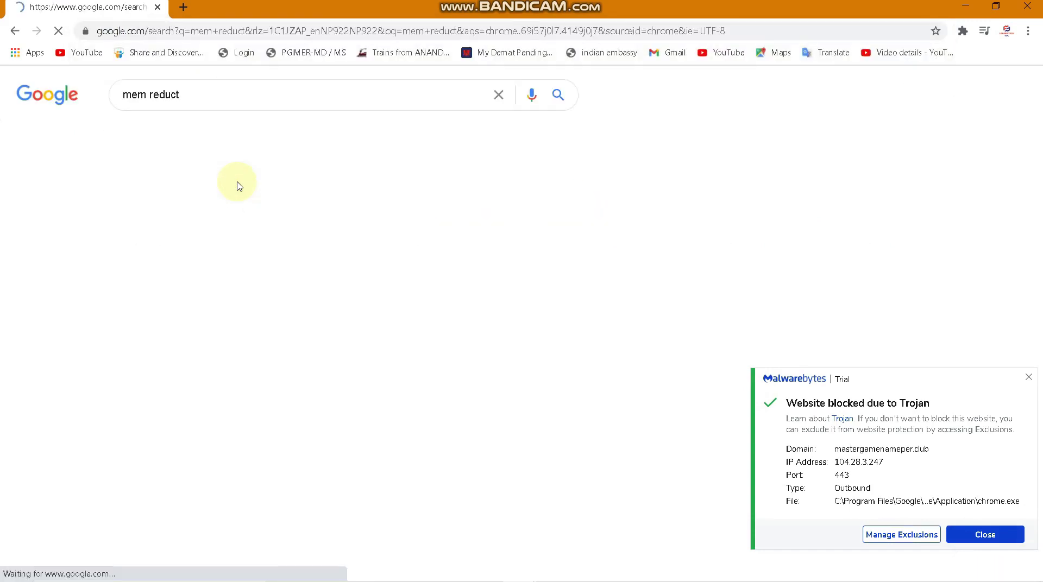
pyautogui.click(1030, 381)
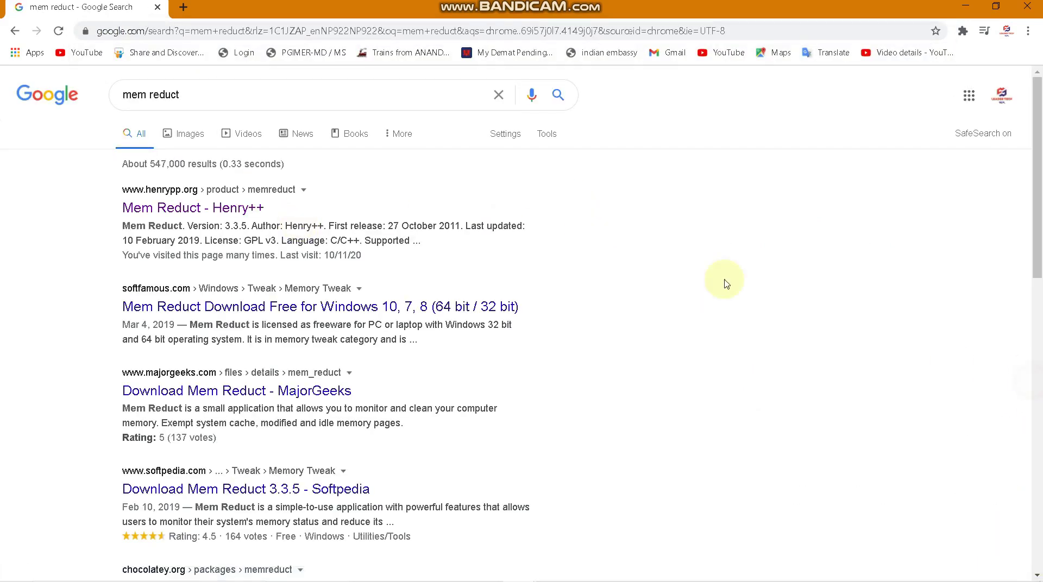
# Open the Mem Reduct page on henrypp.org and download memreduct-3.3.5-setup.exe
pyautogui.click(207, 215)
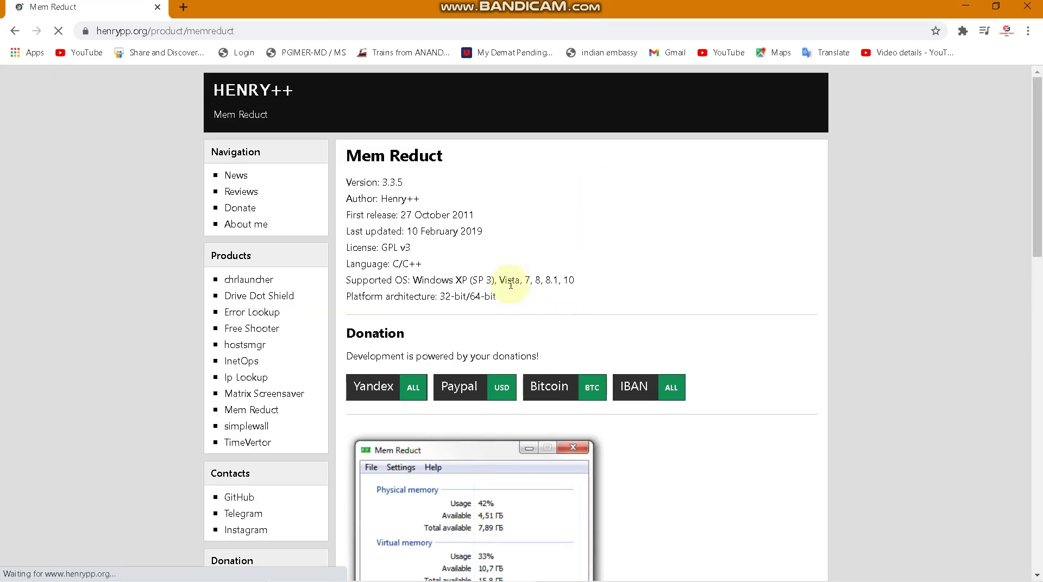
pyautogui.scroll(-15, 680, 289)
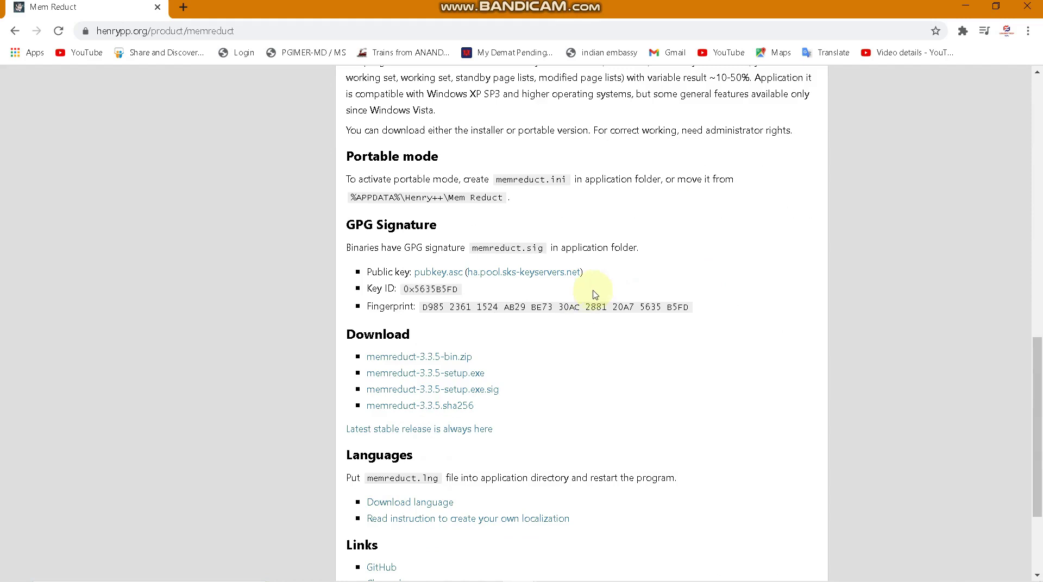
pyautogui.moveTo(365, 333); pyautogui.dragTo(461, 333)
pyautogui.click(460, 333)
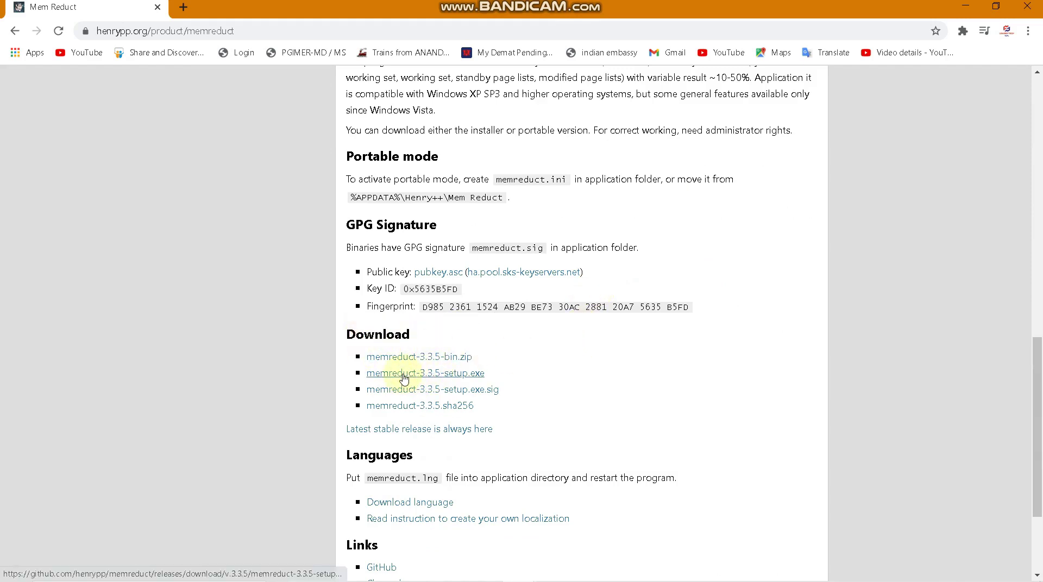
pyautogui.click(455, 374)
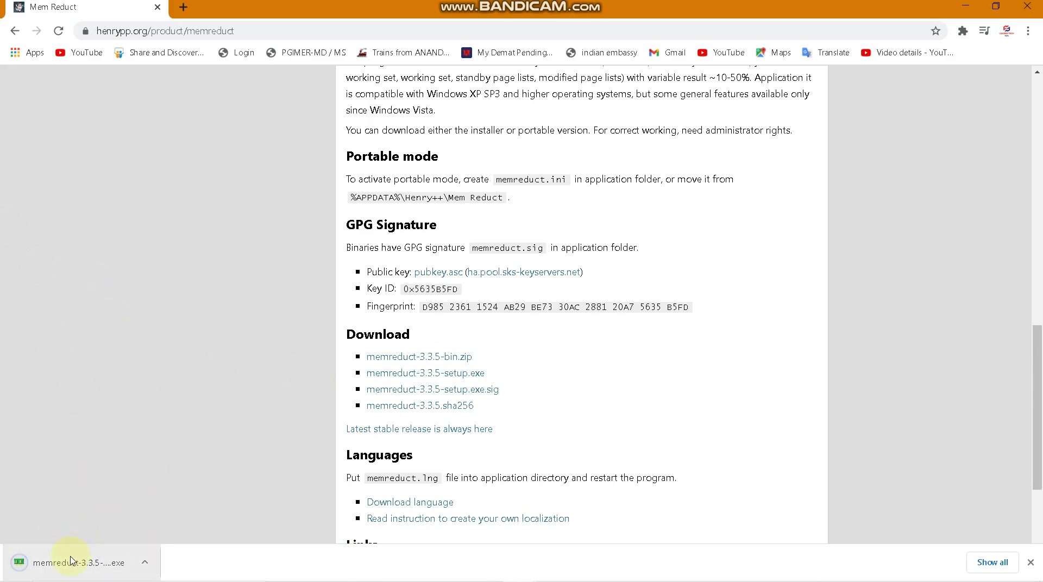
# Install Mem Reduct v3.3.5 from the downloaded setup, accepting the license and default components, and run it on finishing
pyautogui.click(70, 561)
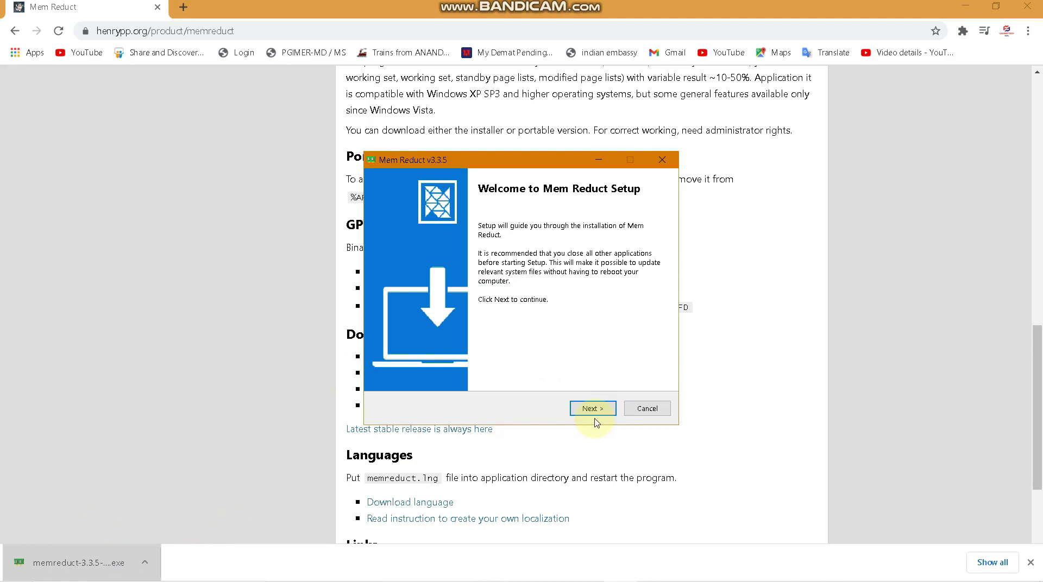
pyautogui.click(589, 410)
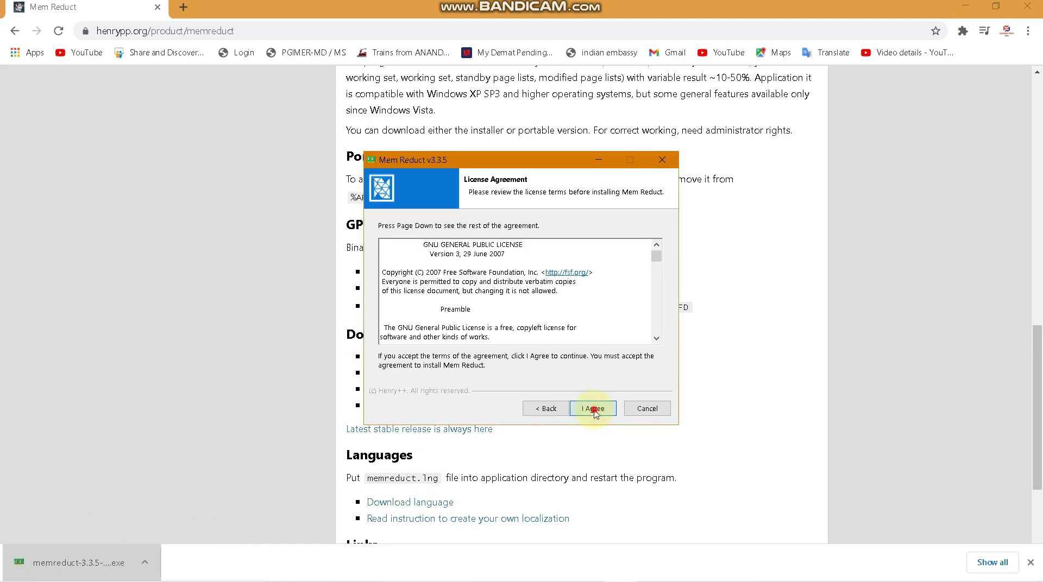
pyautogui.click(594, 411)
pyautogui.click(592, 409)
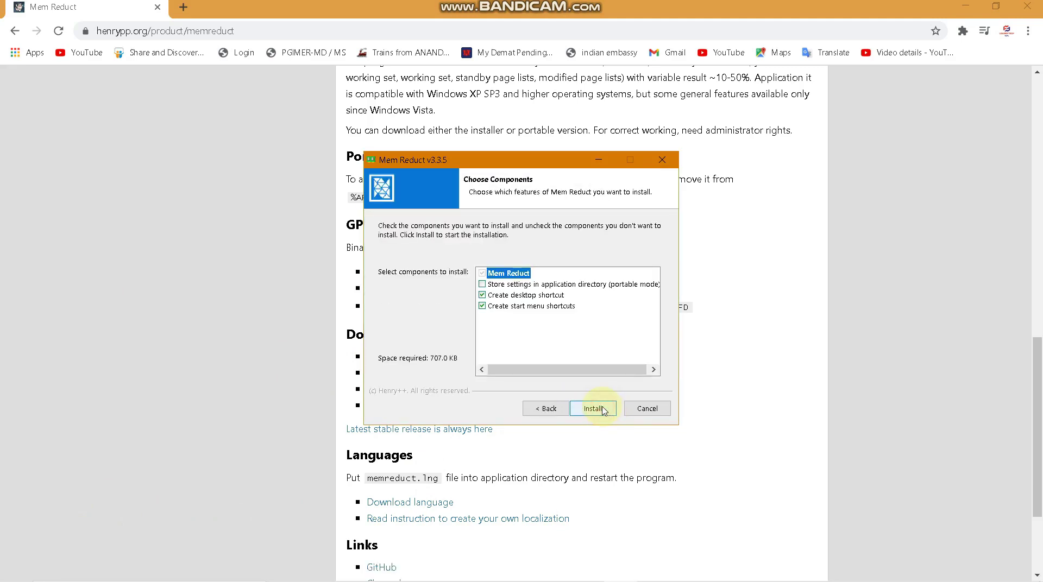
pyautogui.click(604, 411)
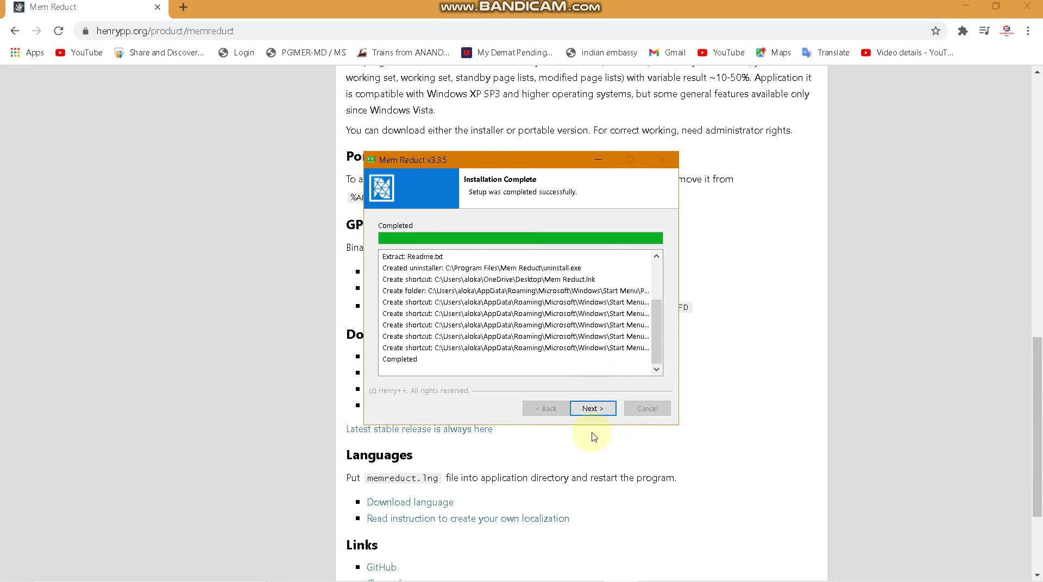
pyautogui.click(592, 410)
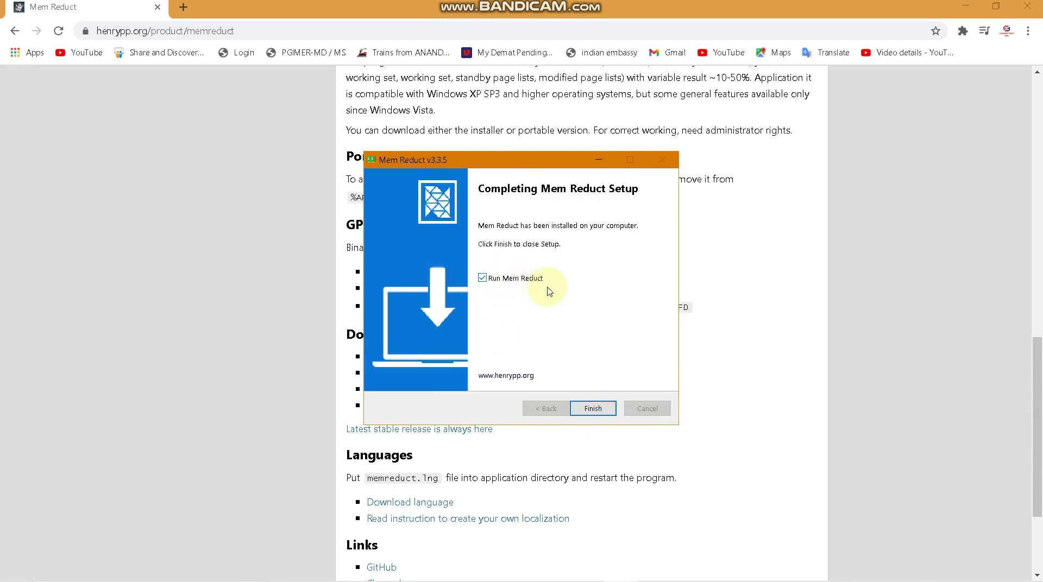
pyautogui.click(593, 410)
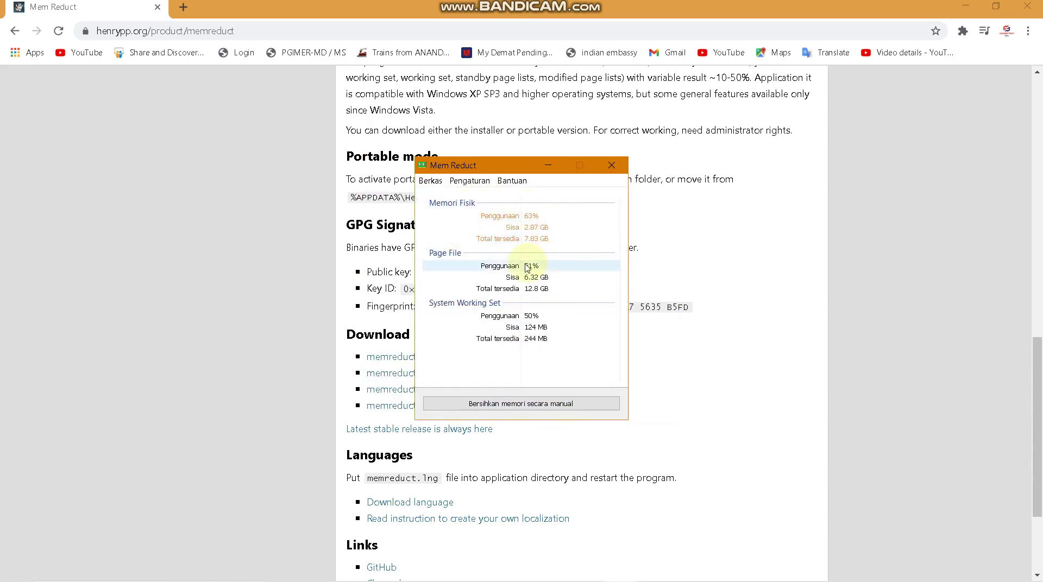
# Accept the offered Mem Reduct update and switch its interface language to English (default)
pyautogui.click(559, 332)
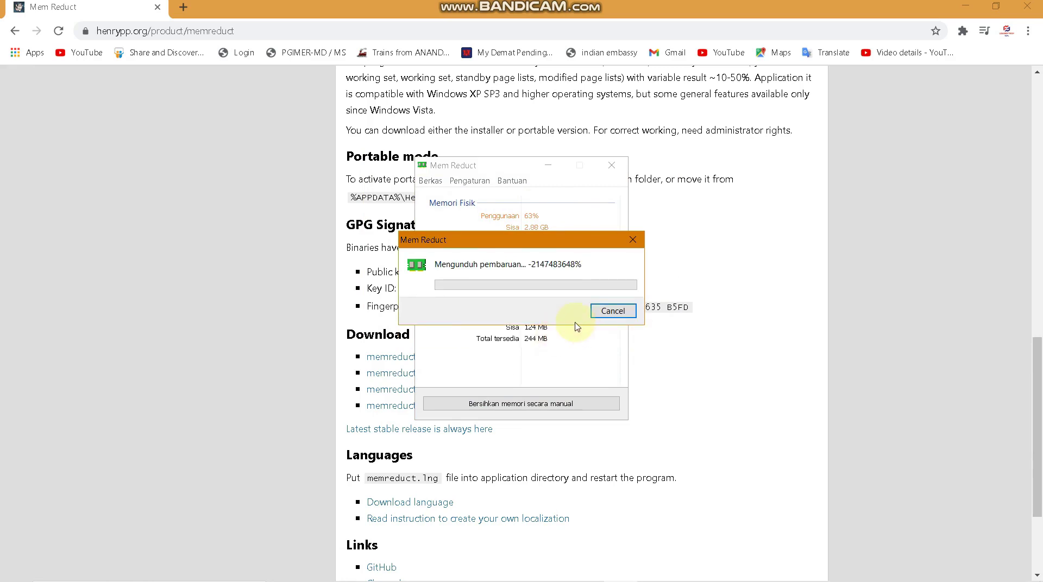
pyautogui.click(598, 298)
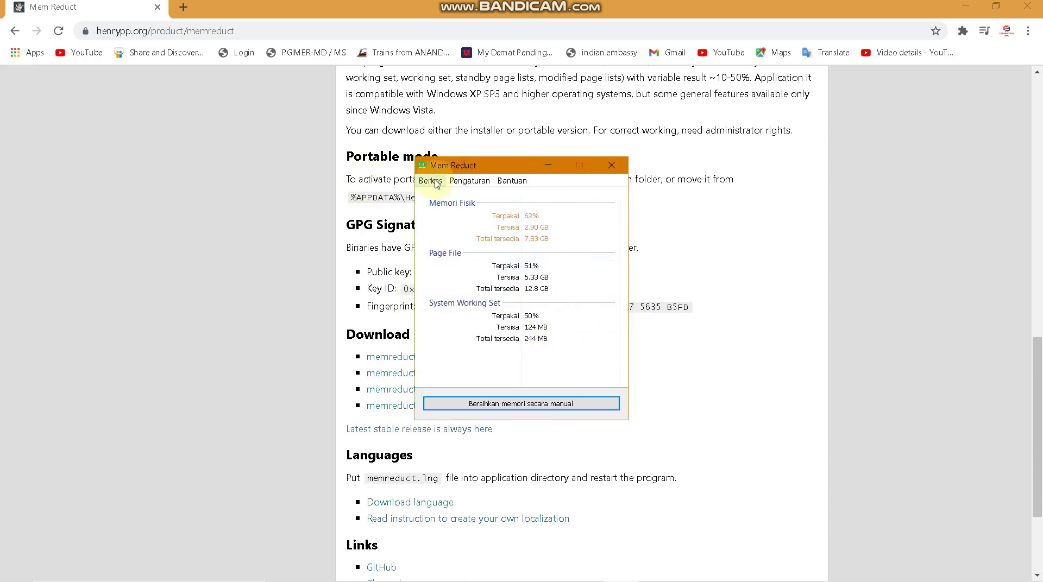
pyautogui.click(451, 182)
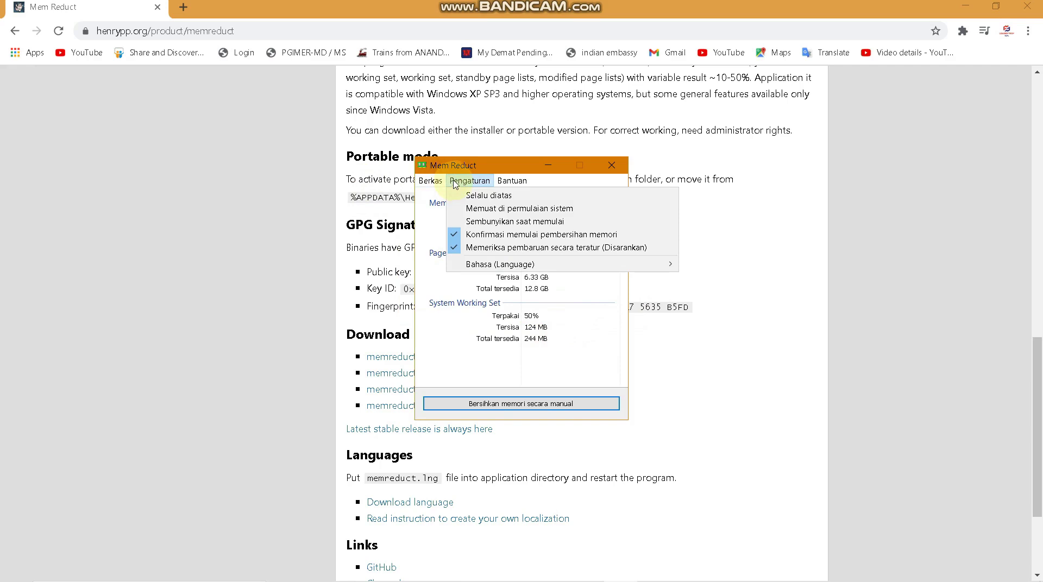
pyautogui.moveTo(500, 268)
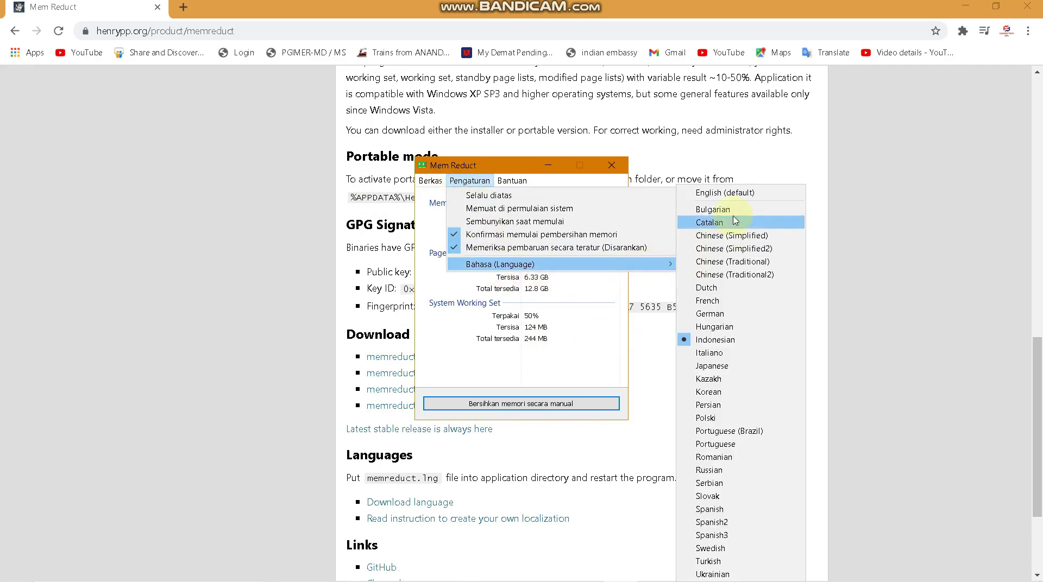
pyautogui.click(734, 198)
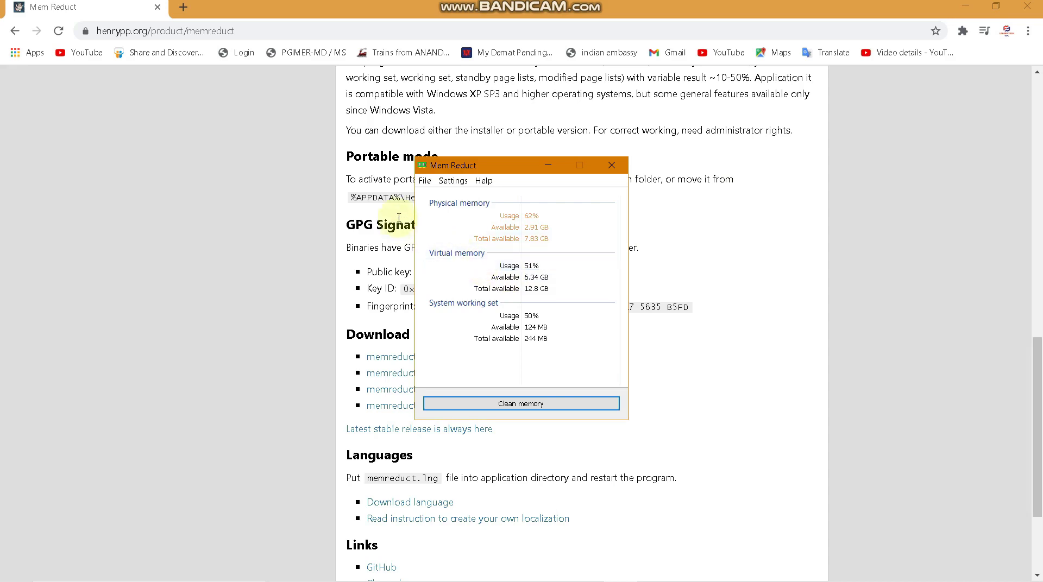
# Enable Load on system startup and Start minimized in Mem Reduct's general settings, and close the settings
pyautogui.click(420, 185)
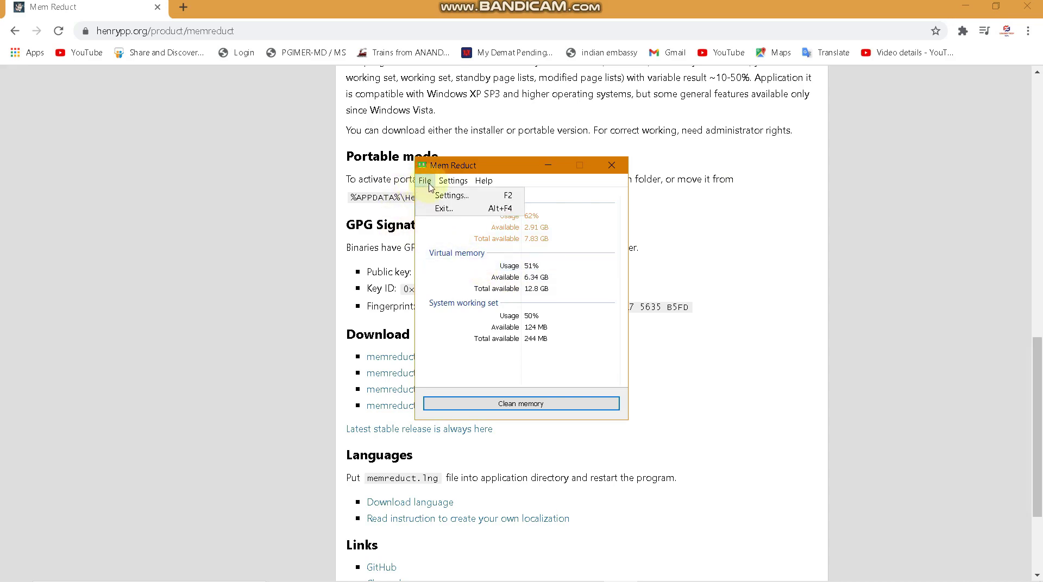
pyautogui.click(440, 195)
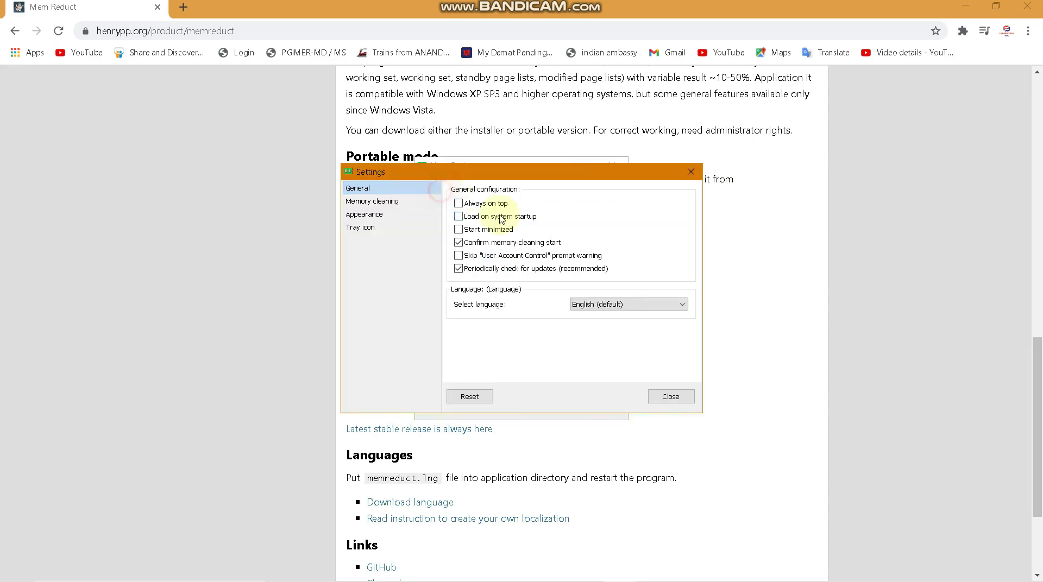
pyautogui.click(459, 217)
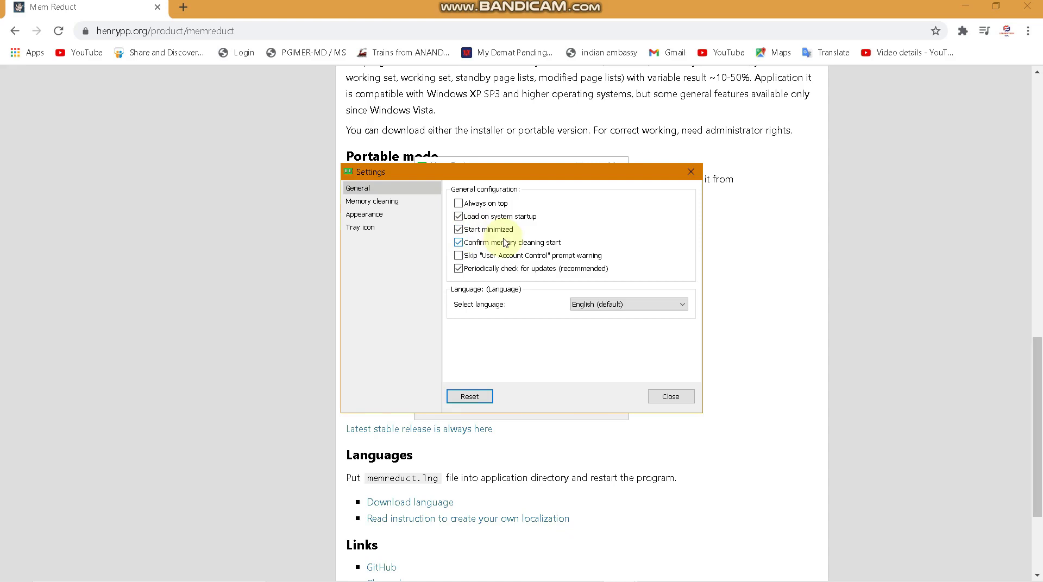
pyautogui.click(690, 173)
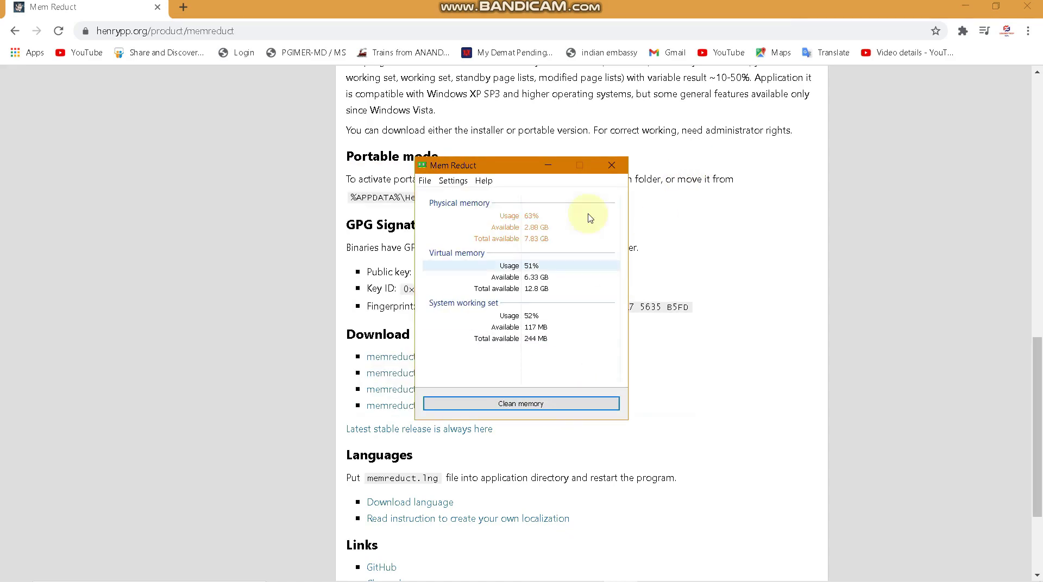
# Minimize Google Chrome and close both of its open windows, leaving Mem Reduct on the desktop
pyautogui.click(967, 3)
pyautogui.click(967, 3)
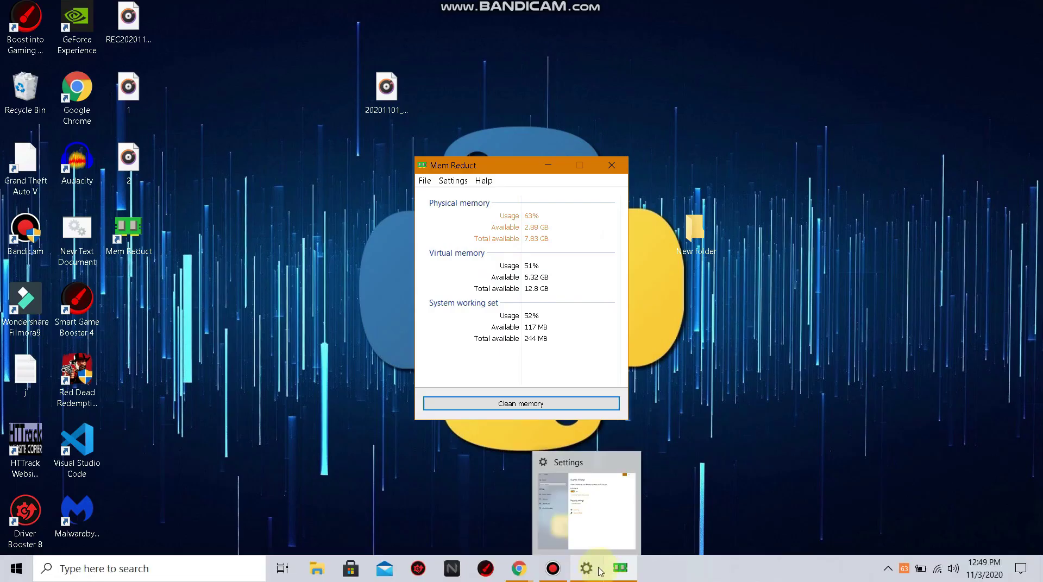
pyautogui.moveTo(551, 572)
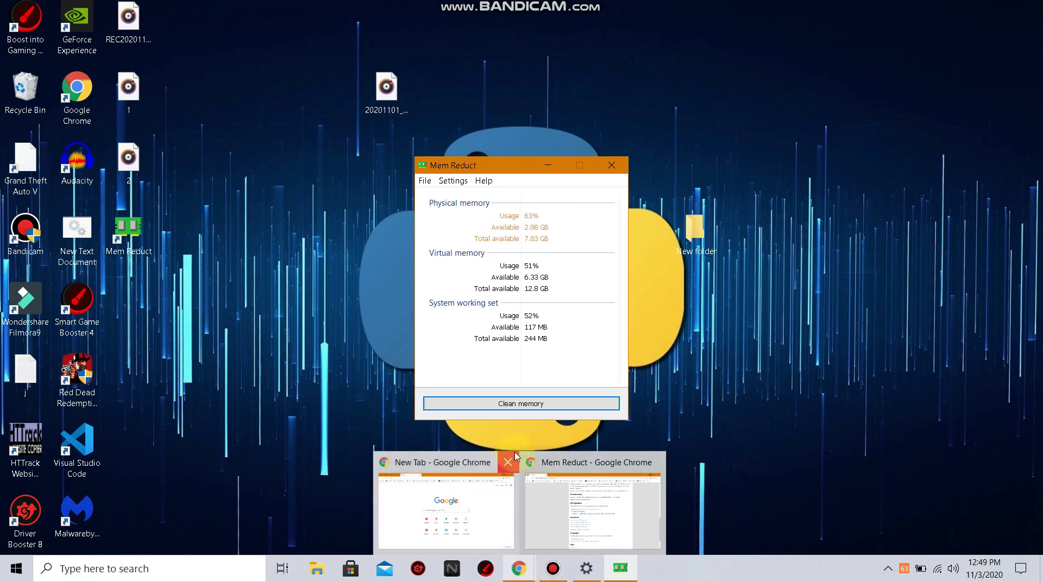
pyautogui.click(507, 462)
pyautogui.click(585, 460)
# Open Task Manager and place its window beside Mem Reduct so memory usage can be compared
pyautogui.rightClick(695, 568)
pyautogui.click(722, 516)
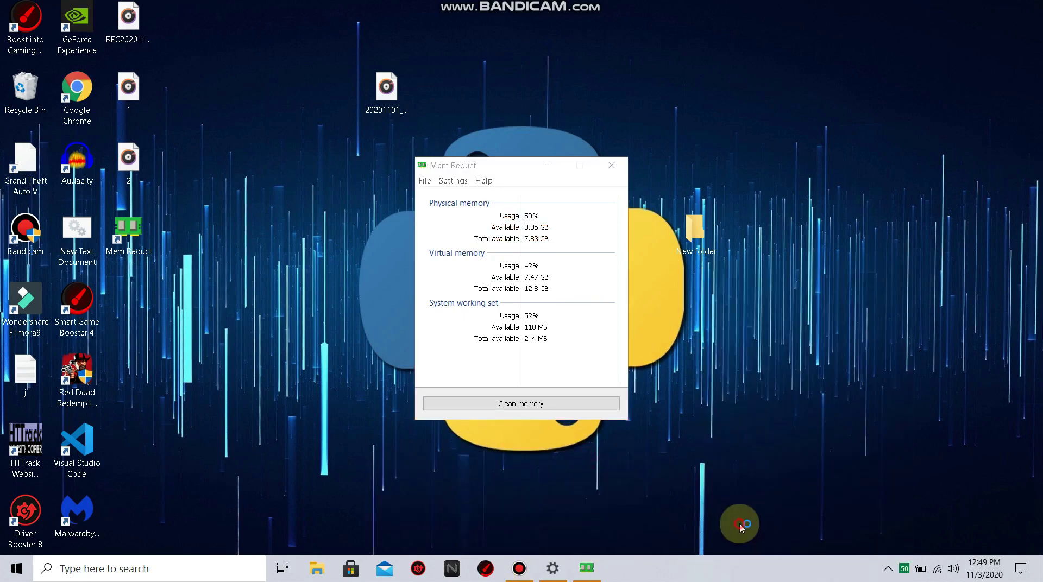
pyautogui.moveTo(486, 78); pyautogui.dragTo(751, 77)
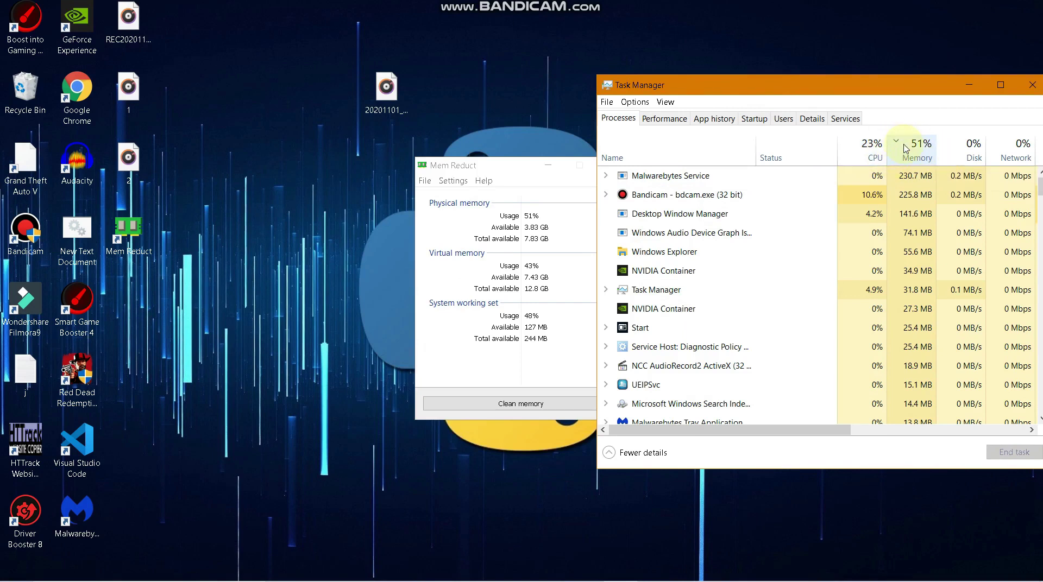
# Clean the memory with Mem Reduct, confirm the cleaning, and minimize its window
pyautogui.click(524, 173)
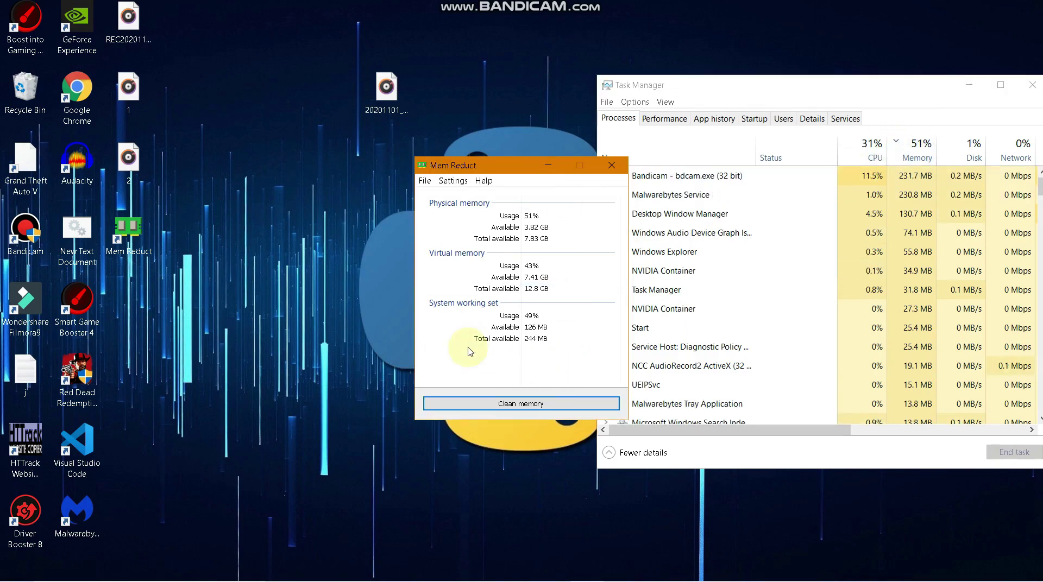
pyautogui.click(507, 402)
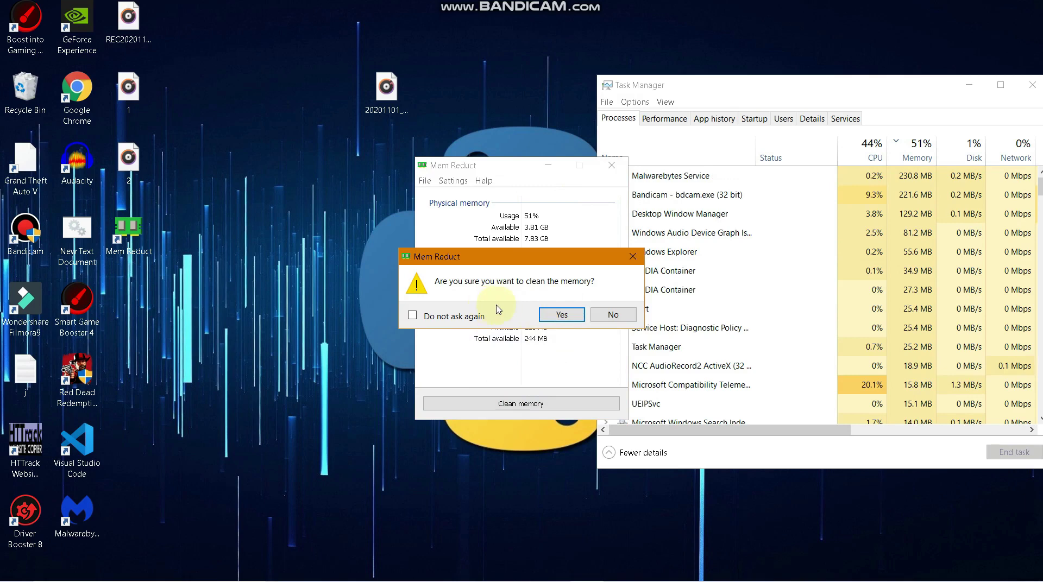
pyautogui.click(562, 315)
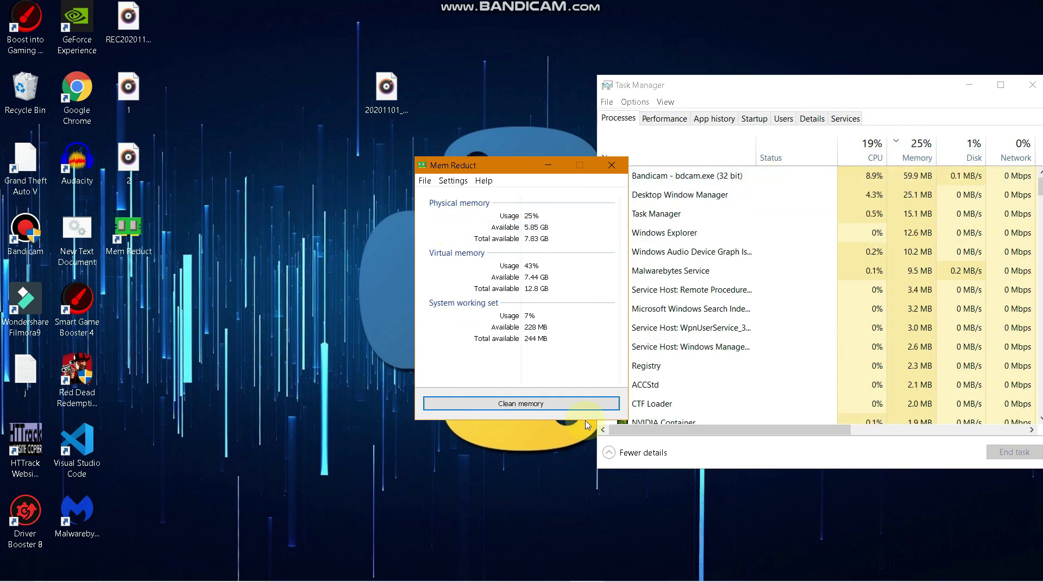
pyautogui.click(551, 163)
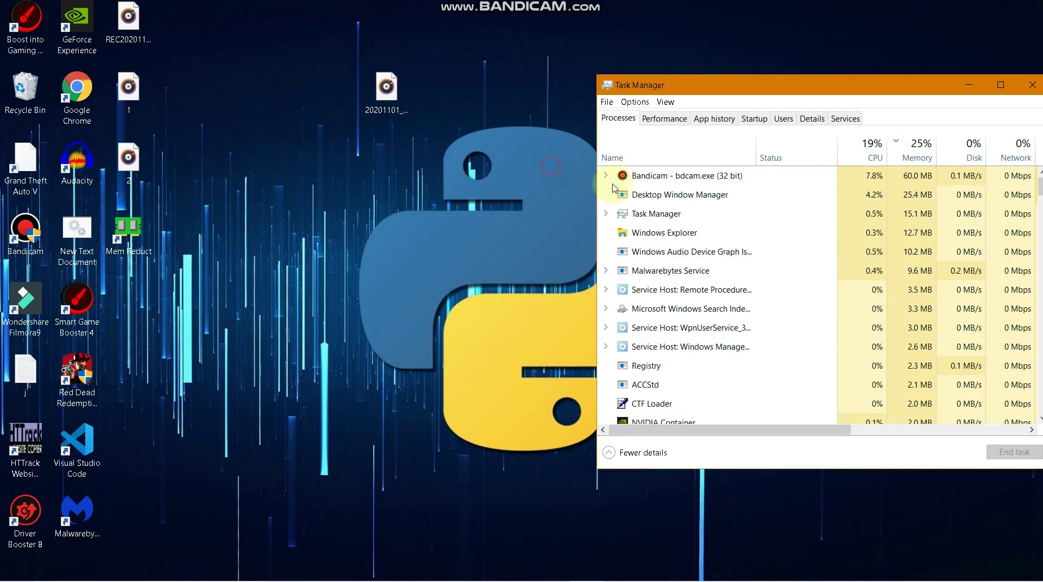
# Show the hidden tray icons, close Task Manager, and refresh the desktop
pyautogui.click(904, 568)
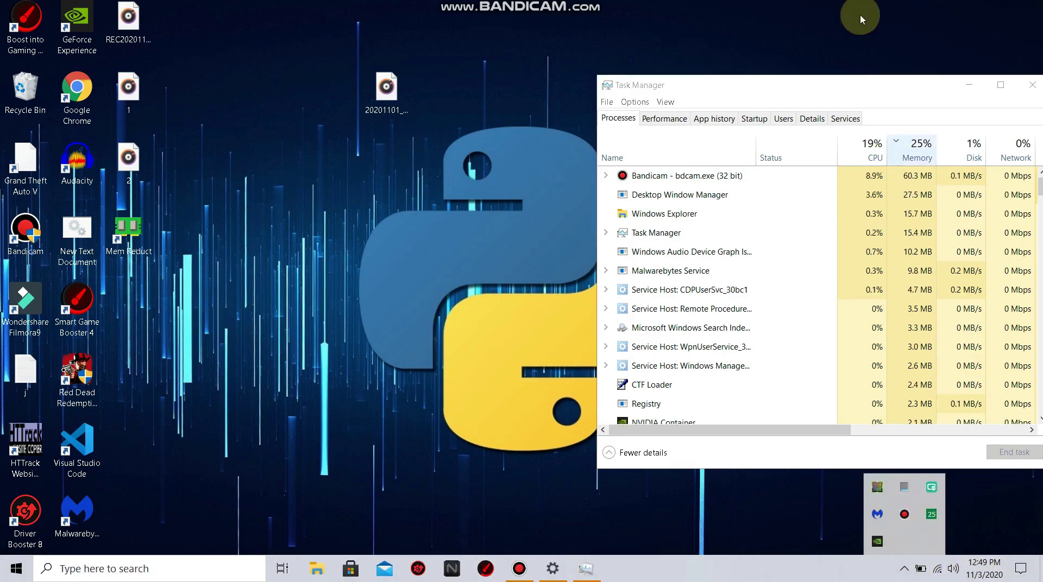
pyautogui.moveTo(861, 87); pyautogui.dragTo(663, 119)
pyautogui.click(831, 117)
pyautogui.click(735, 70)
pyautogui.rightClick(735, 133)
pyautogui.click(762, 174)
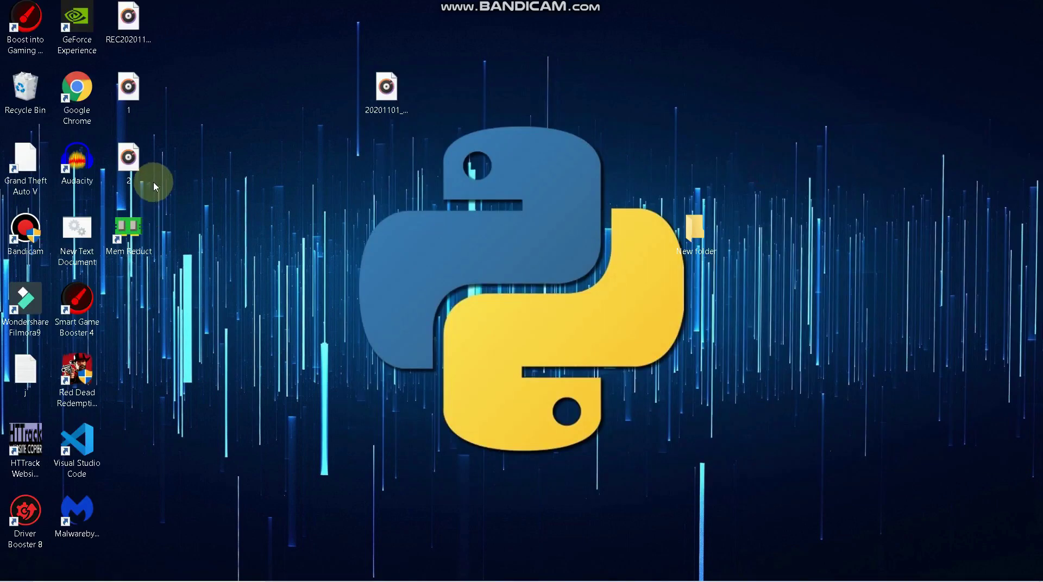
# Switch to File Explorer and open the computer's system information from the properties of This PC
pyautogui.press('super+e')
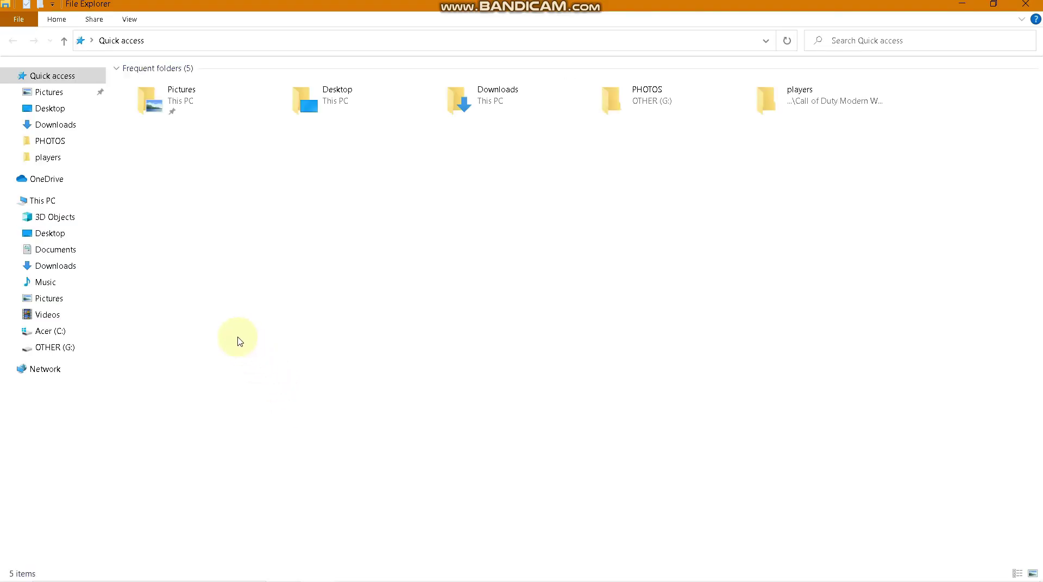
pyautogui.click(72, 201)
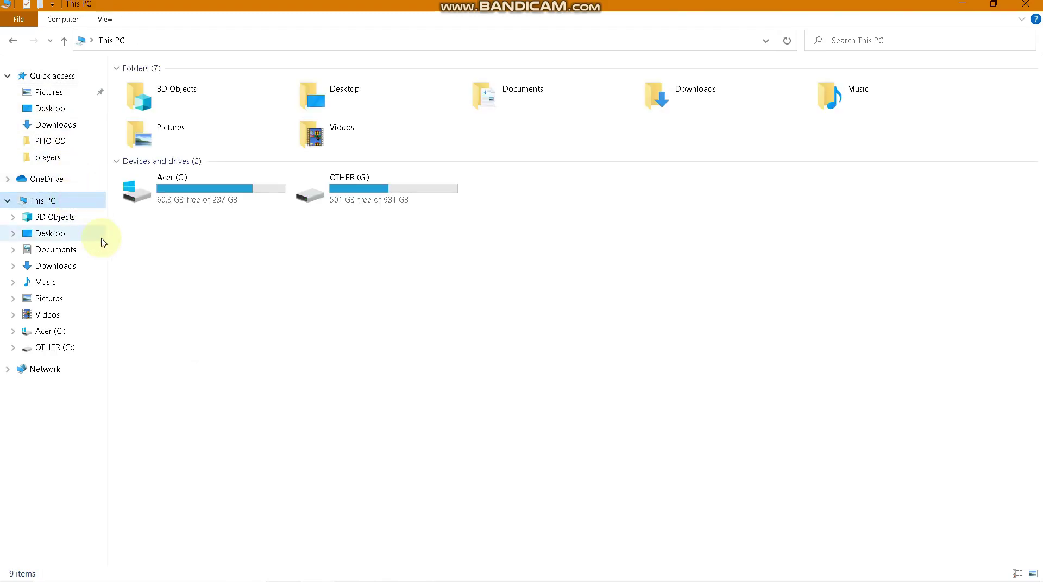
pyautogui.rightClick(273, 311)
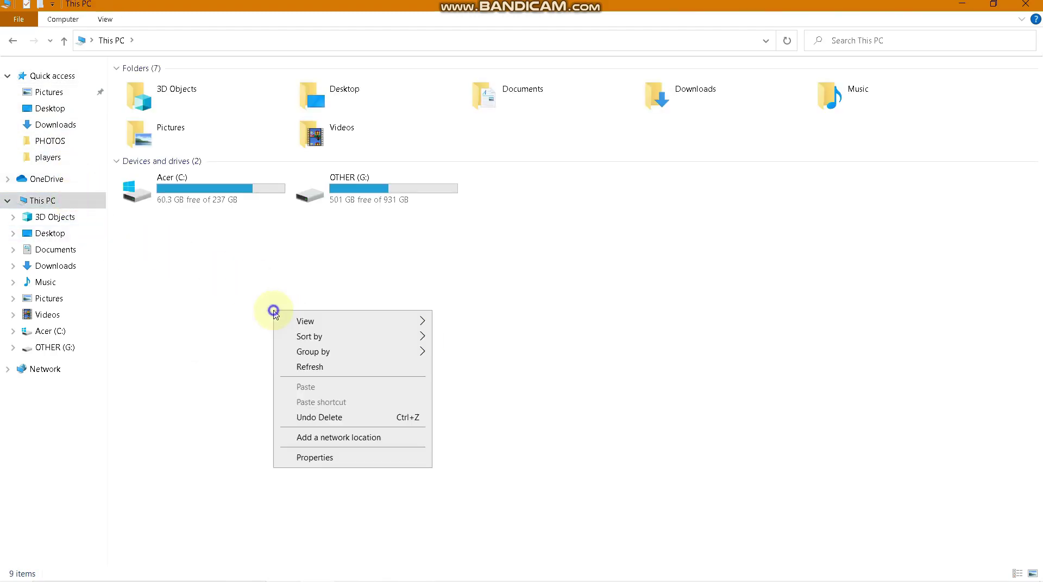
pyautogui.click(344, 463)
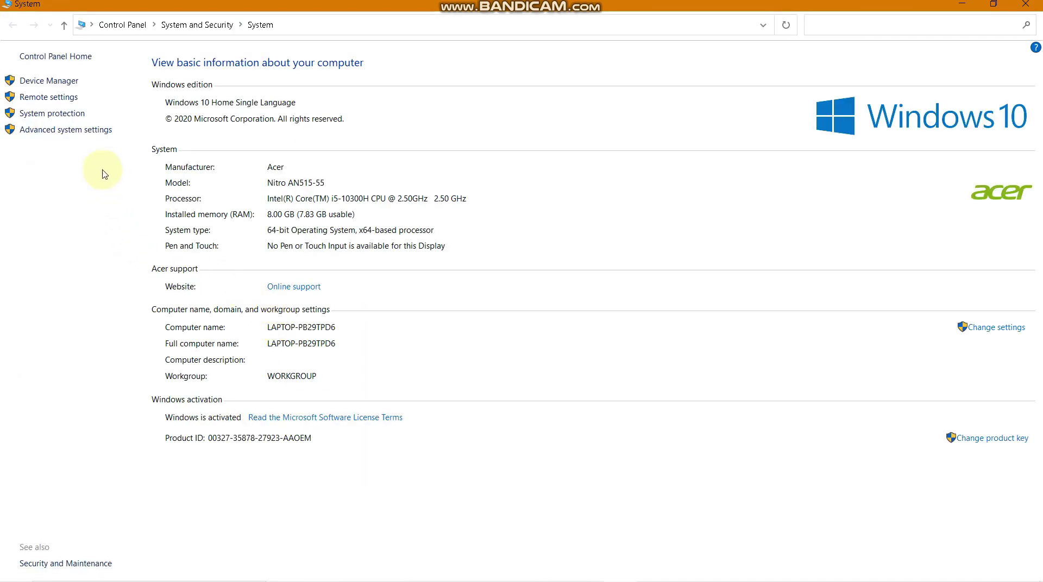
# Open the performance options in the advanced system settings and apply Adjust for best performance to the visual effects
pyautogui.click(63, 131)
pyautogui.moveTo(93, 49); pyautogui.dragTo(158, 64)
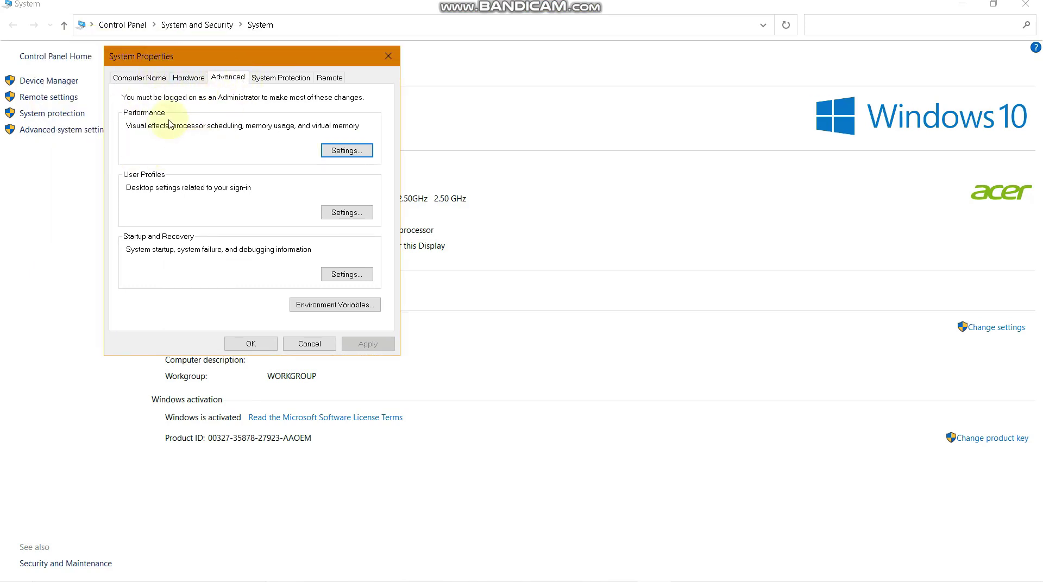
pyautogui.click(347, 151)
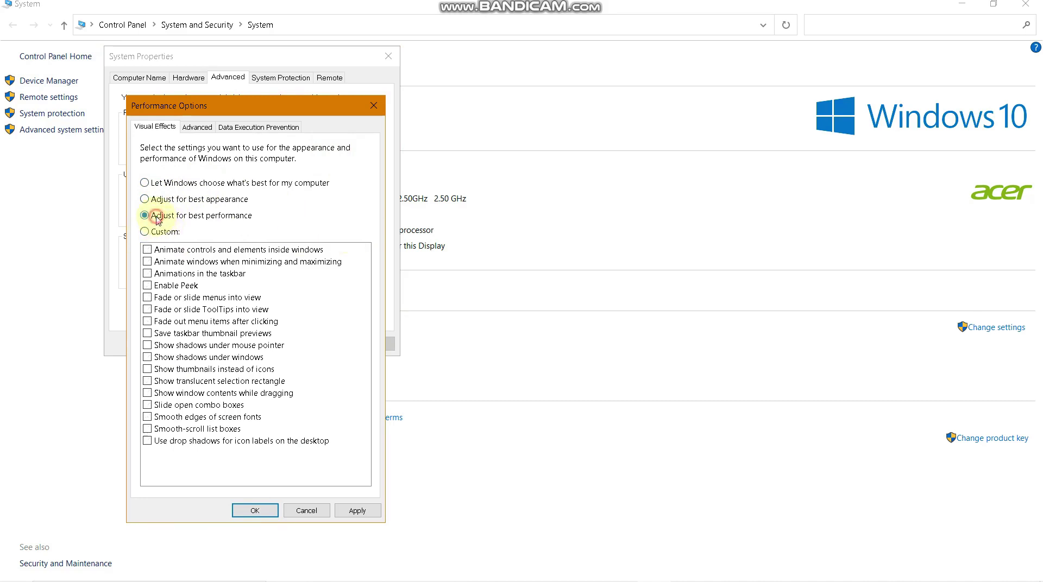
pyautogui.click(351, 510)
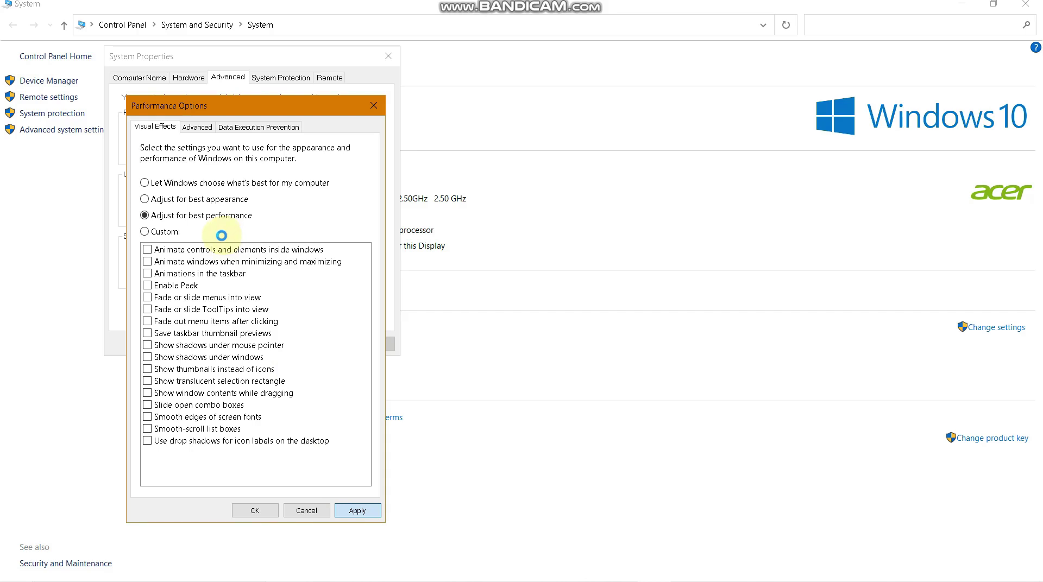
# Check the processor scheduling and virtual memory options, confirm both dialogs, and close the System and File Explorer windows
pyautogui.click(197, 127)
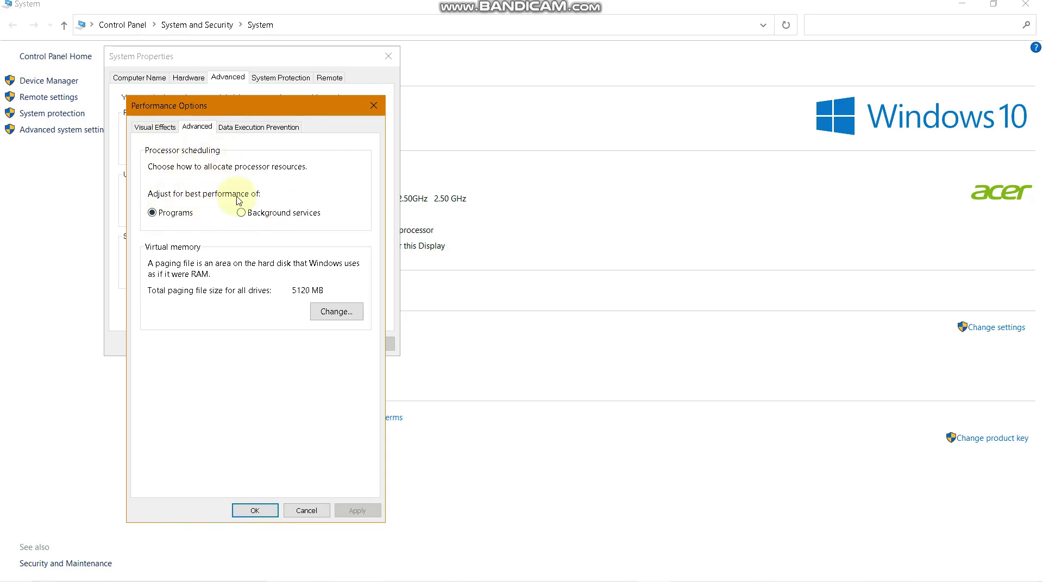
pyautogui.click(152, 127)
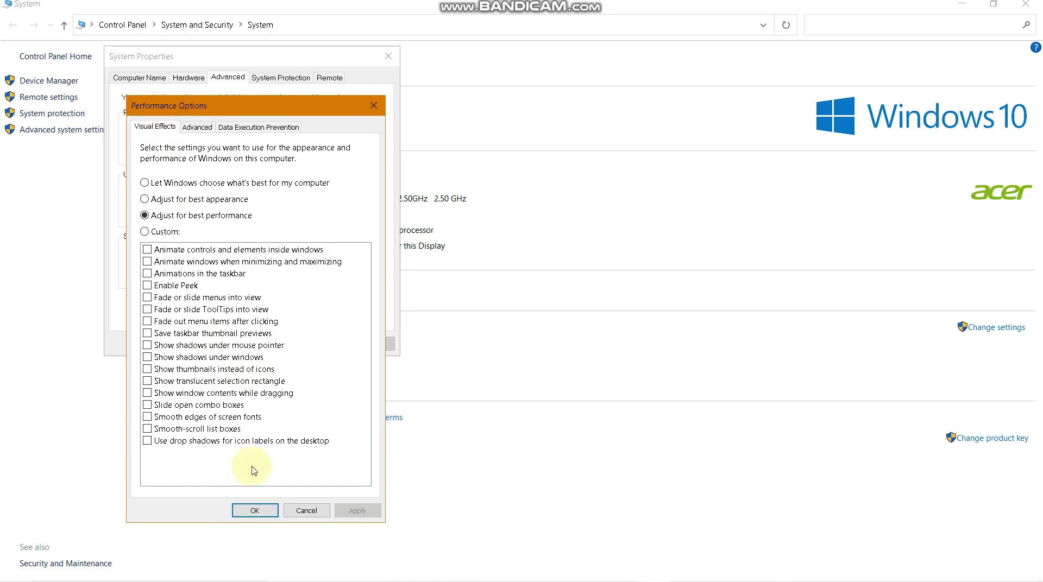
pyautogui.click(241, 512)
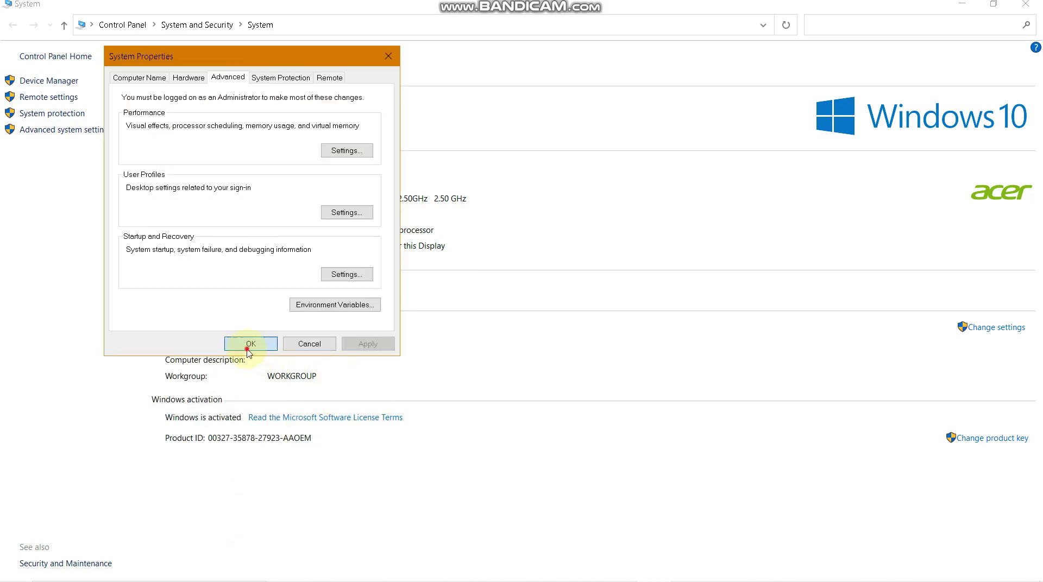
pyautogui.click(248, 346)
pyautogui.click(1025, 5)
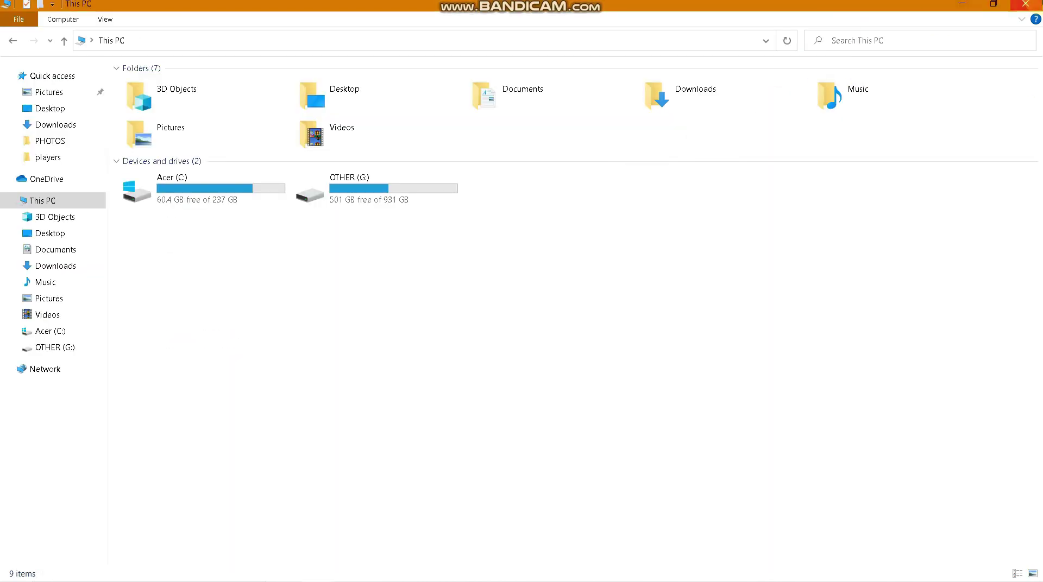
pyautogui.click(1025, 5)
pyautogui.rightClick(617, 168)
pyautogui.click(639, 206)
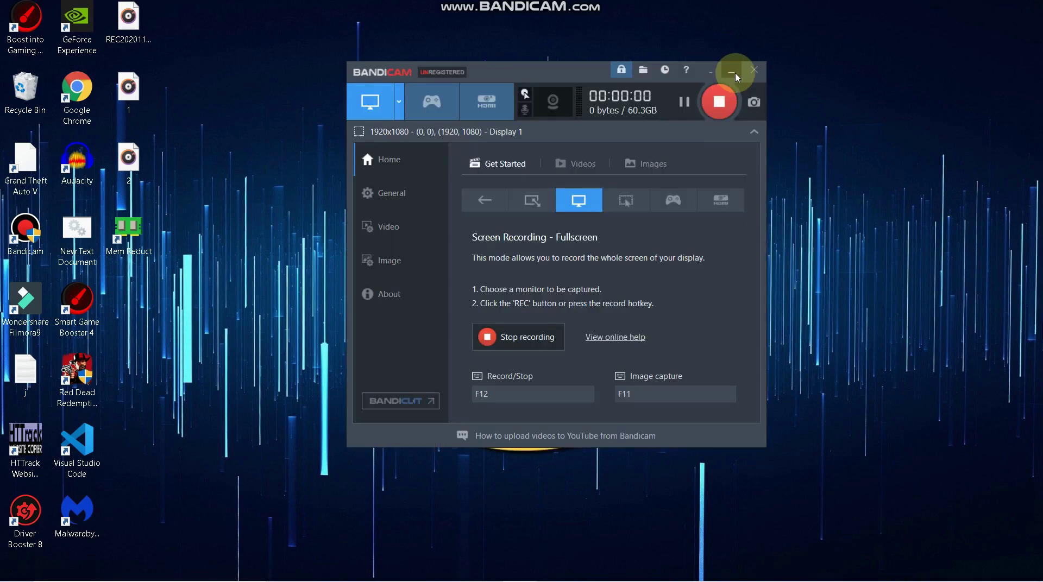
pyautogui.click(733, 74)
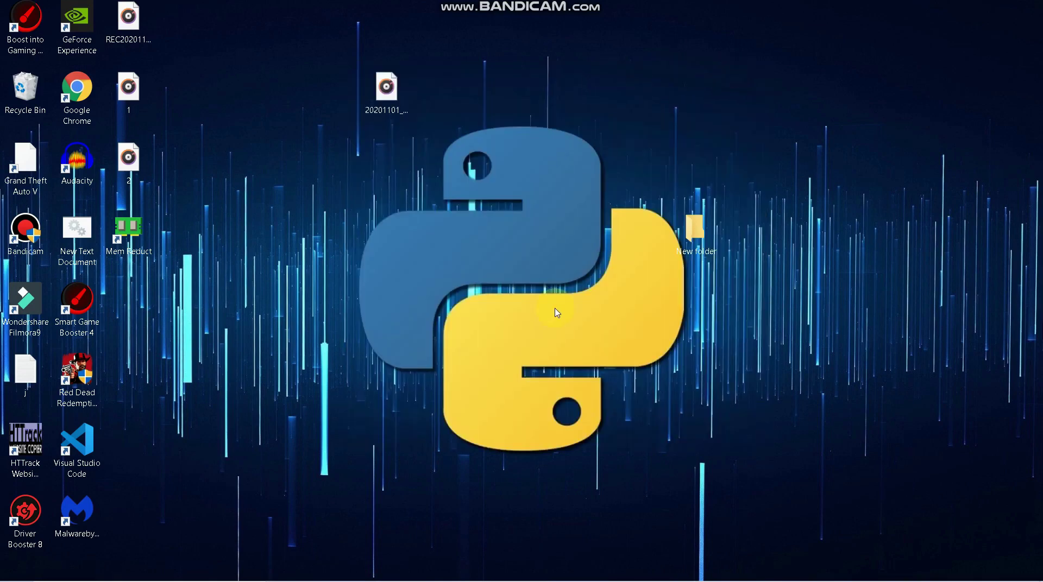
pyautogui.rightClick(459, 221)
pyautogui.click(463, 273)
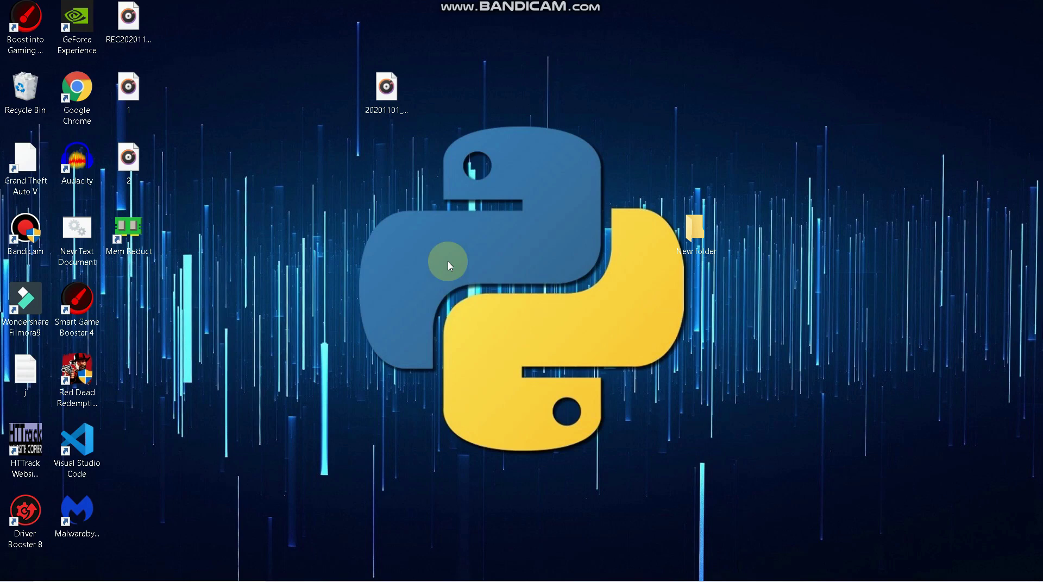
# Open the Downloads folder in File Explorer
pyautogui.moveTo(377, 568)
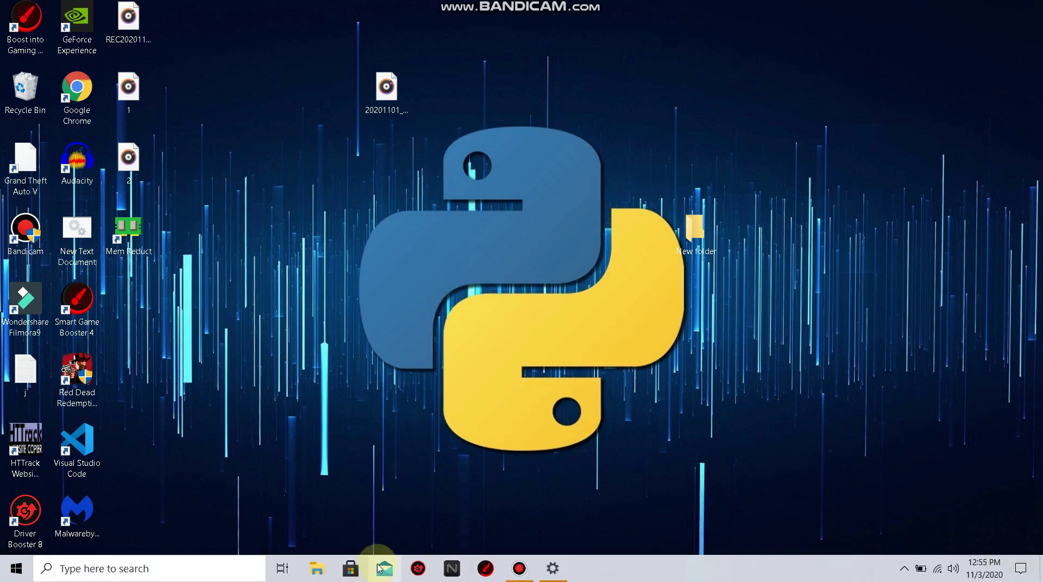
pyautogui.click(315, 575)
pyautogui.click(69, 266)
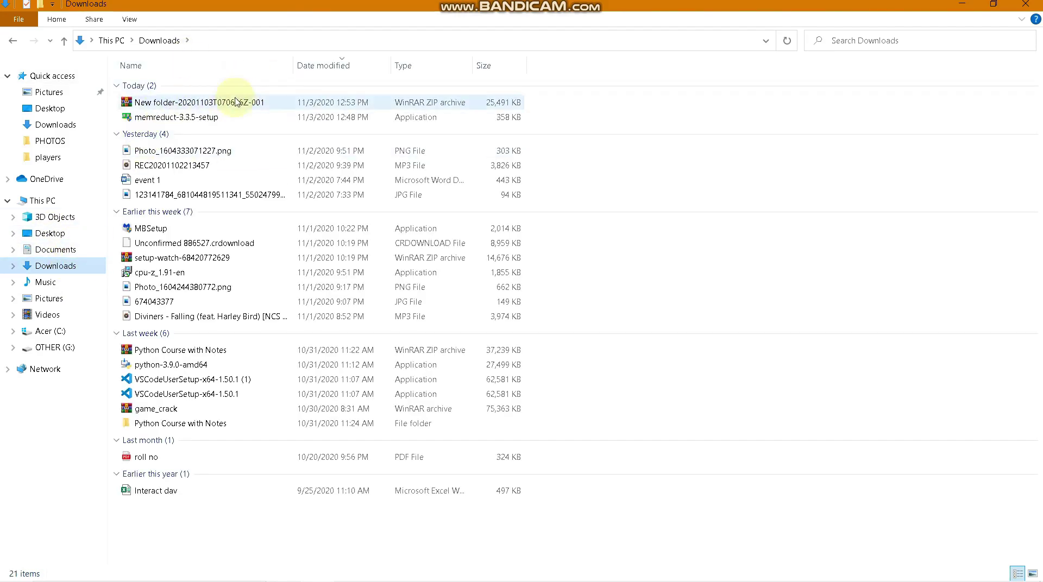
# Extract the New folder-20201103T070646Z-001 ZIP archive with WinRAR to its own folder in Downloads and put the WinRAR window away
pyautogui.click(242, 102)
pyautogui.rightClick(205, 104)
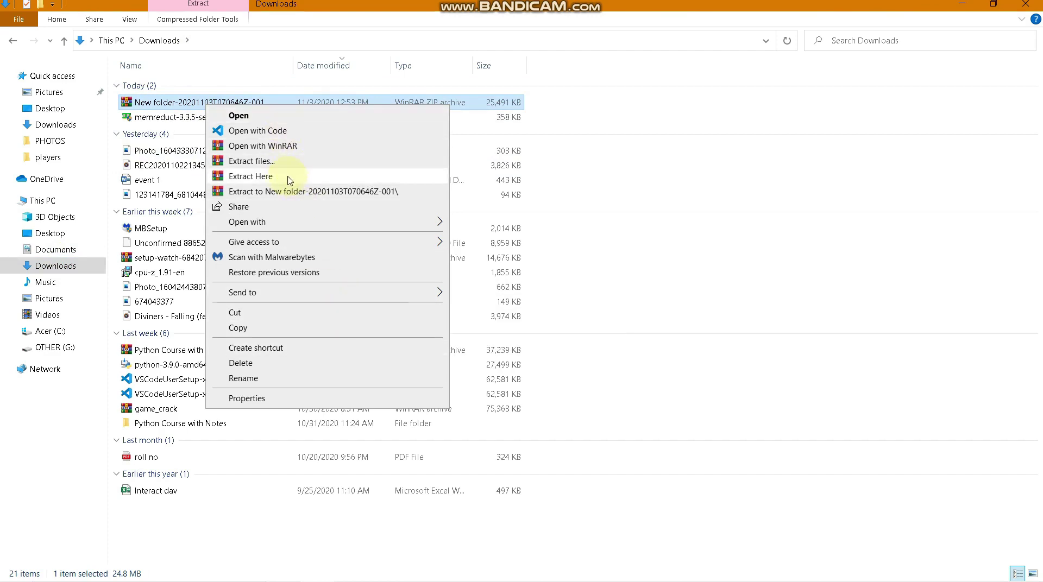
pyautogui.click(239, 115)
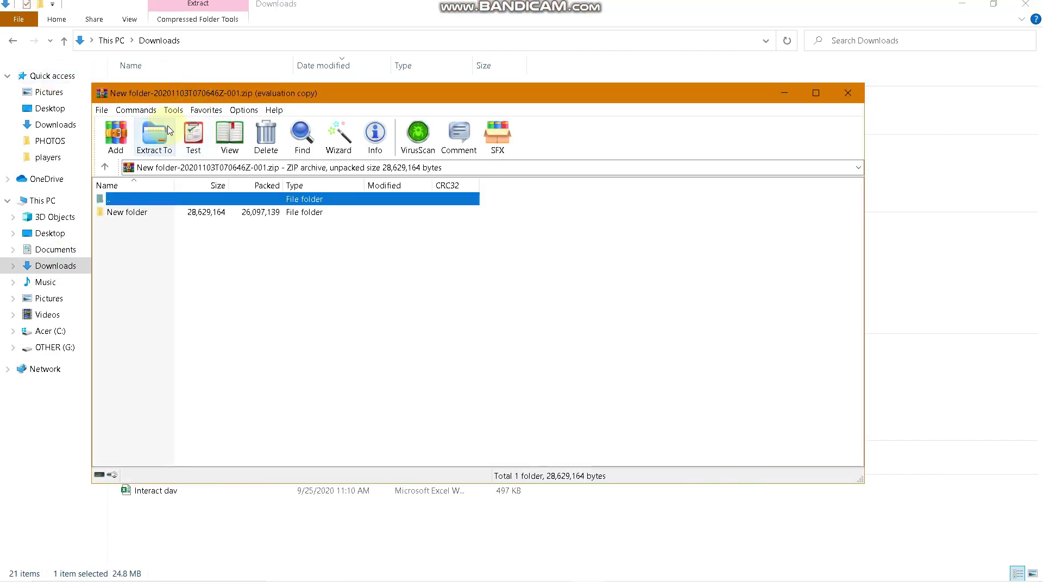
pyautogui.click(158, 135)
pyautogui.click(516, 423)
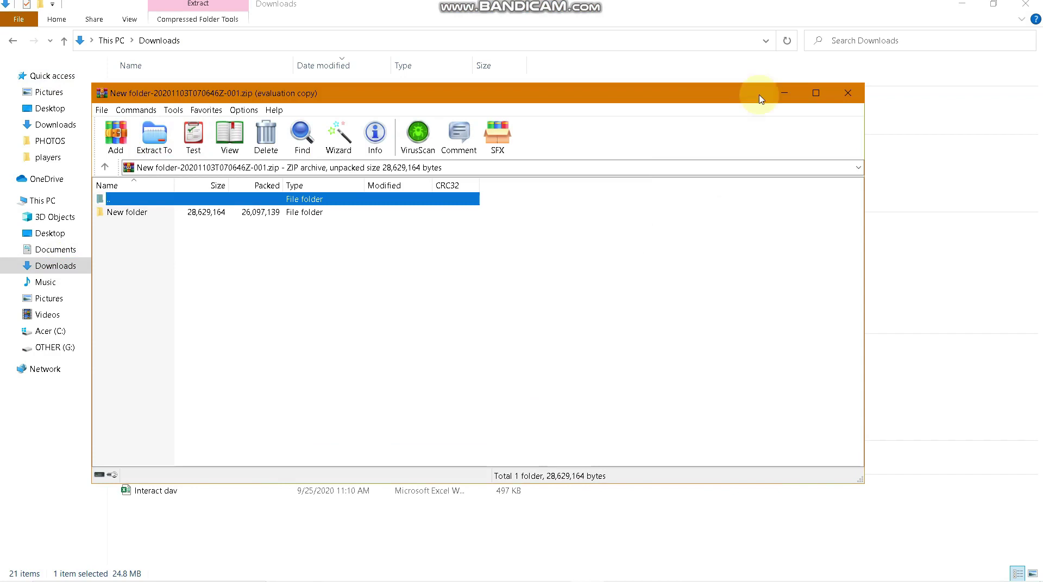
pyautogui.click(782, 93)
pyautogui.click(723, 76)
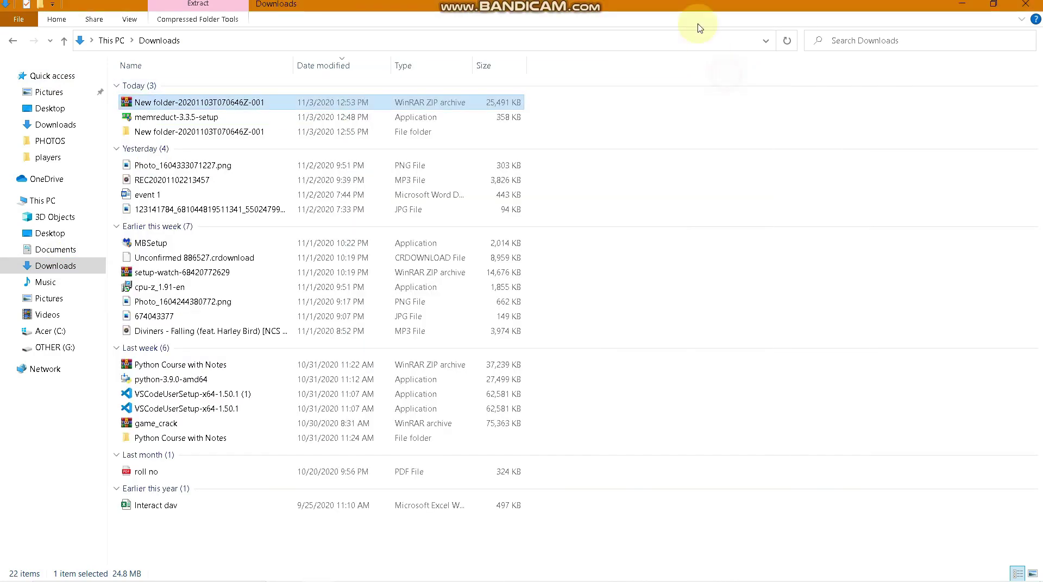
# Open the MSI Mode Tool V2 folder under Programs in the extracted folder and run MSI Mode Tool V2 as administrator
pyautogui.doubleClick(151, 131)
pyautogui.doubleClick(170, 86)
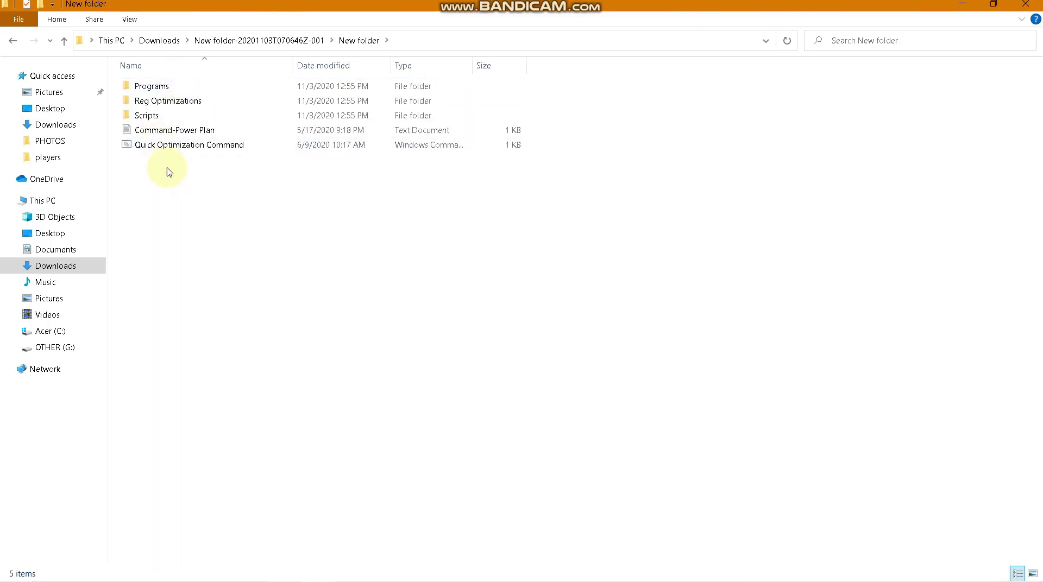
pyautogui.doubleClick(160, 88)
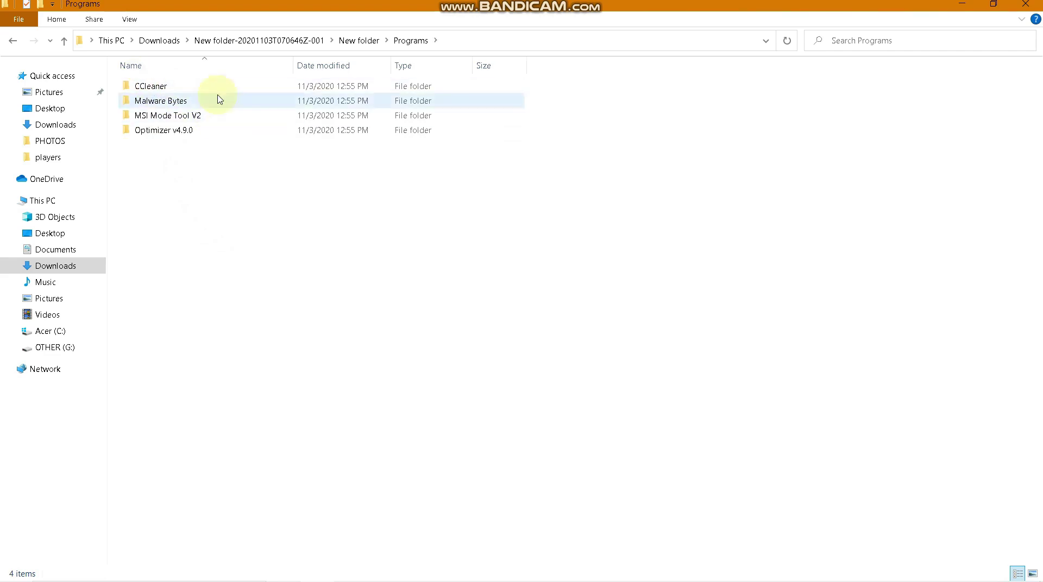
pyautogui.doubleClick(164, 119)
pyautogui.click(155, 93)
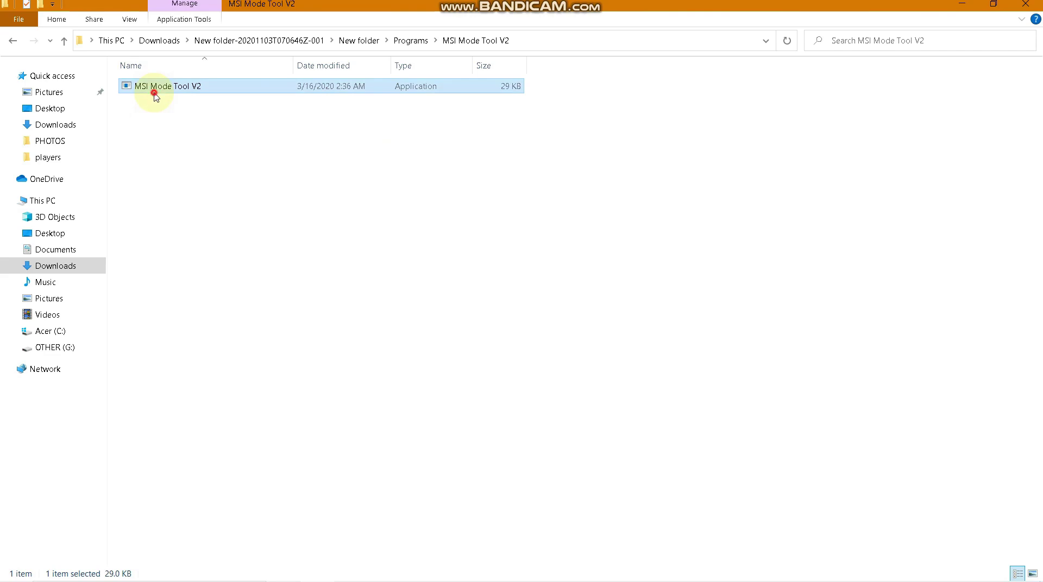
pyautogui.rightClick(156, 95)
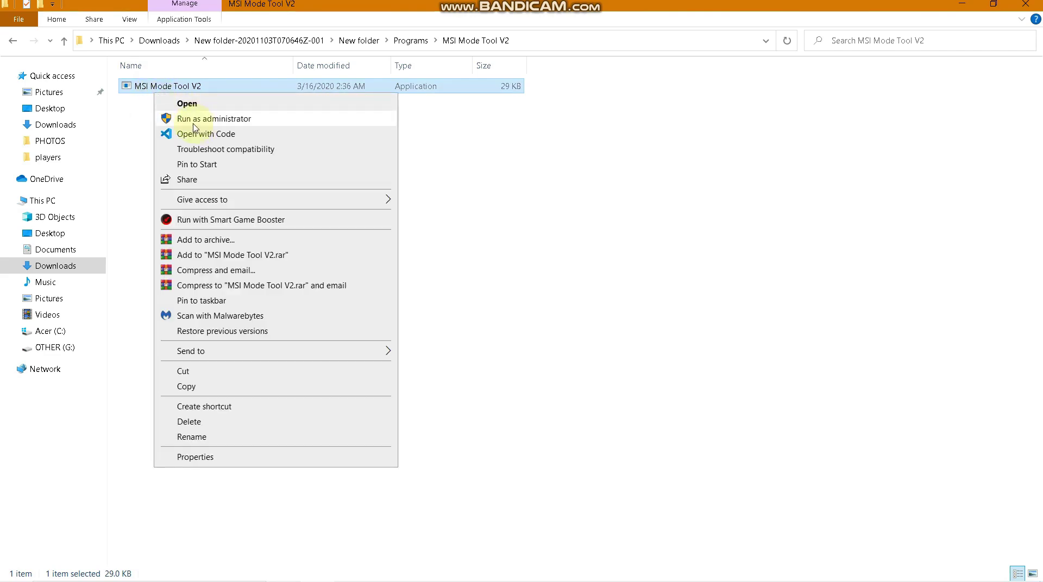
pyautogui.click(194, 125)
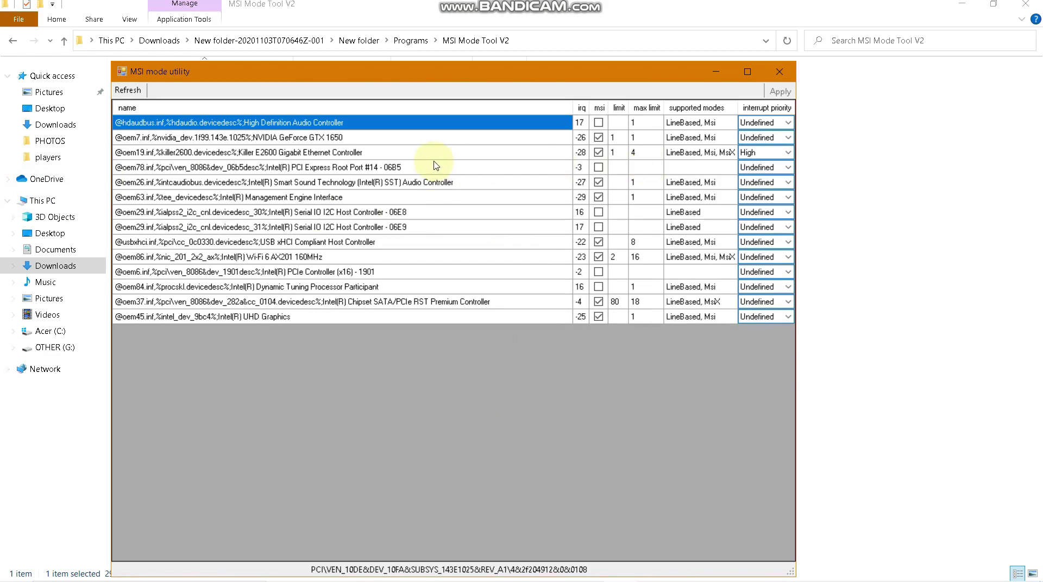
# Set the interrupt priority of the NVIDIA GeForce GTX 1650 to High, apply it, and close the MSI mode utility
pyautogui.click(308, 138)
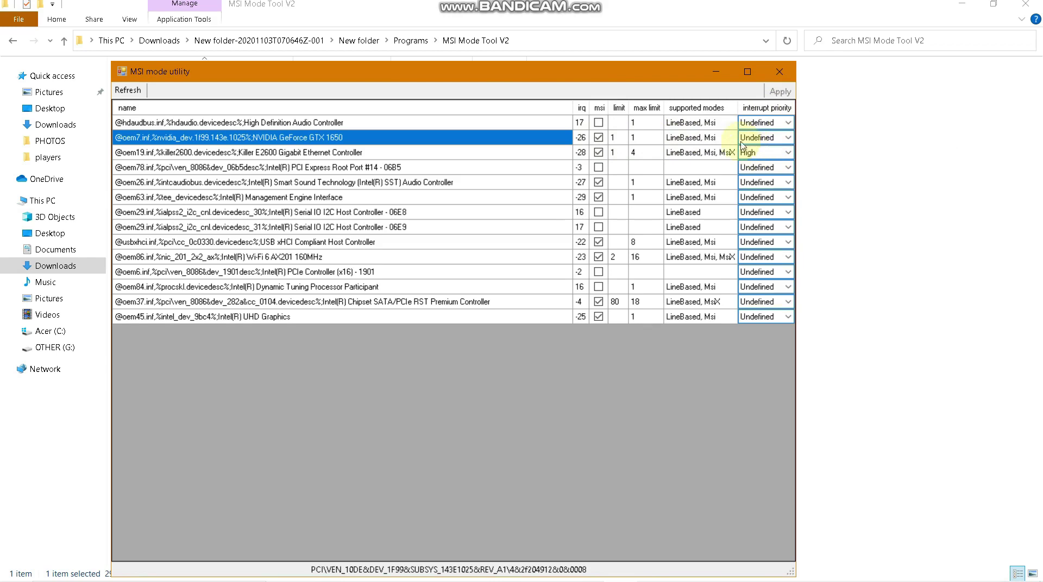
pyautogui.click(764, 138)
pyautogui.click(764, 139)
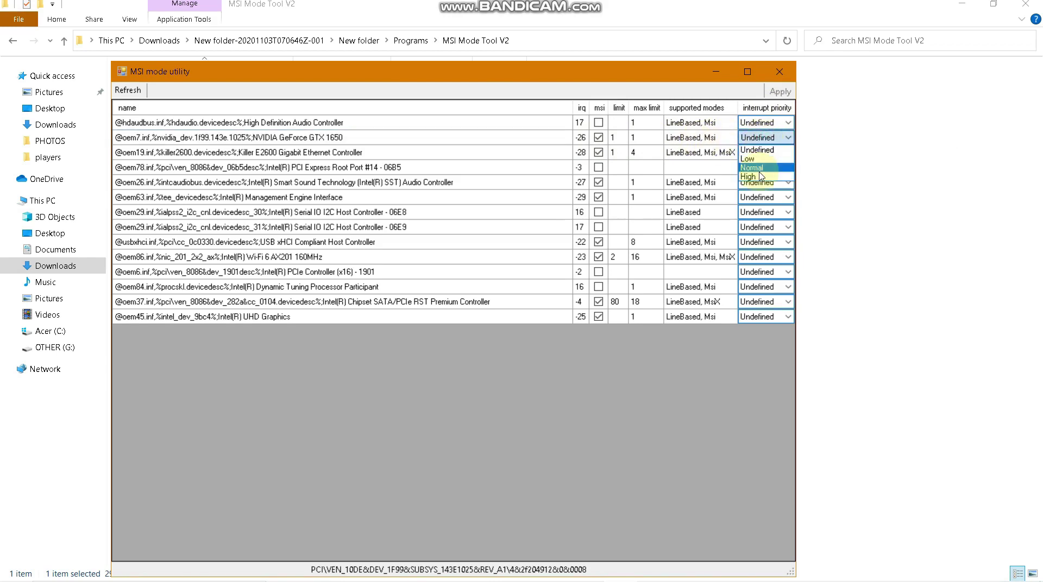
pyautogui.click(761, 177)
pyautogui.click(413, 151)
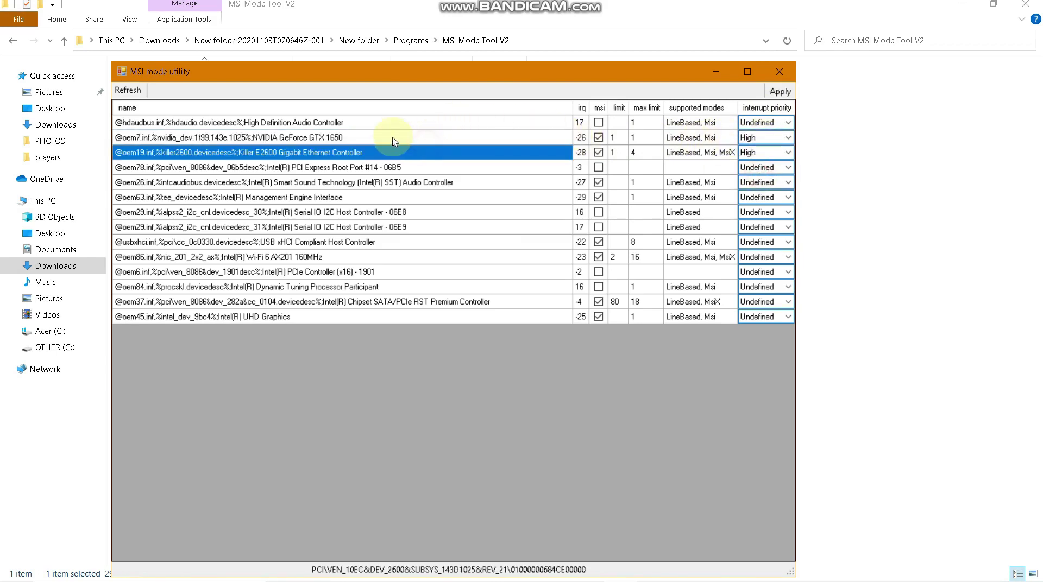
pyautogui.click(332, 140)
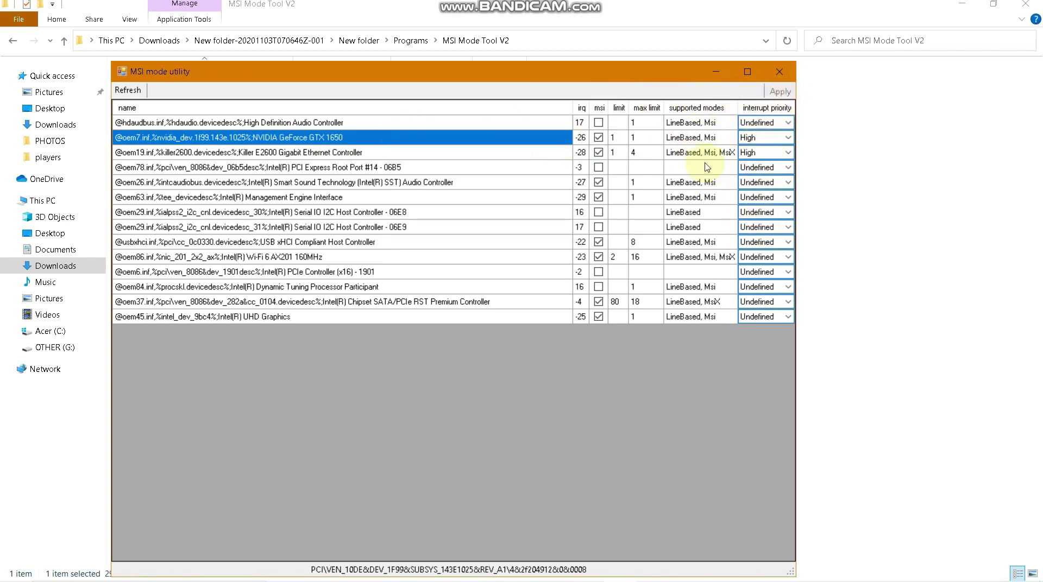
pyautogui.click(780, 72)
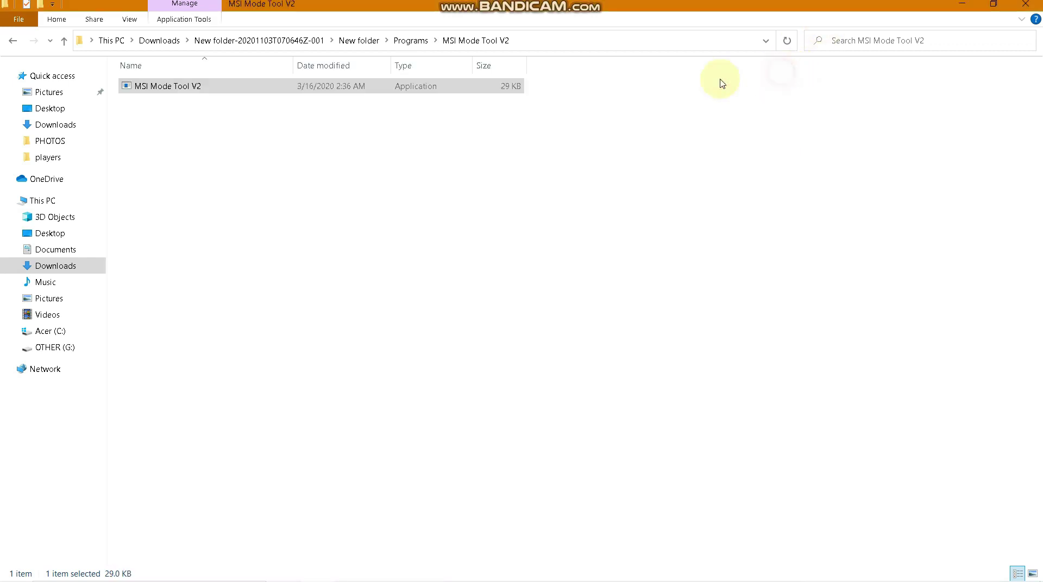
# Go back to the Programs folder, open the Optimizer v4.9.0 folder, and launch Optimizer-4.9
pyautogui.click(13, 41)
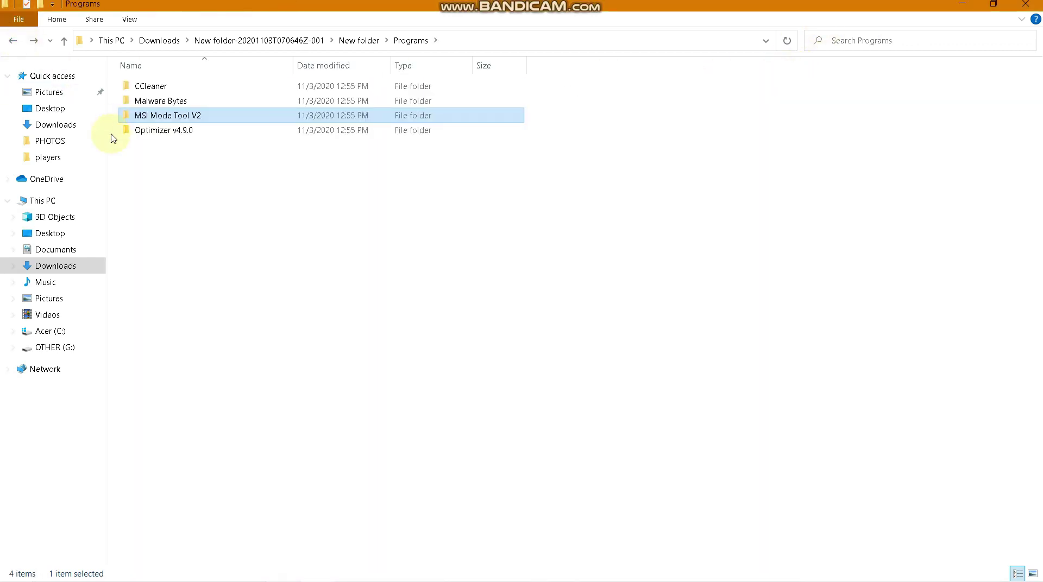
pyautogui.doubleClick(169, 135)
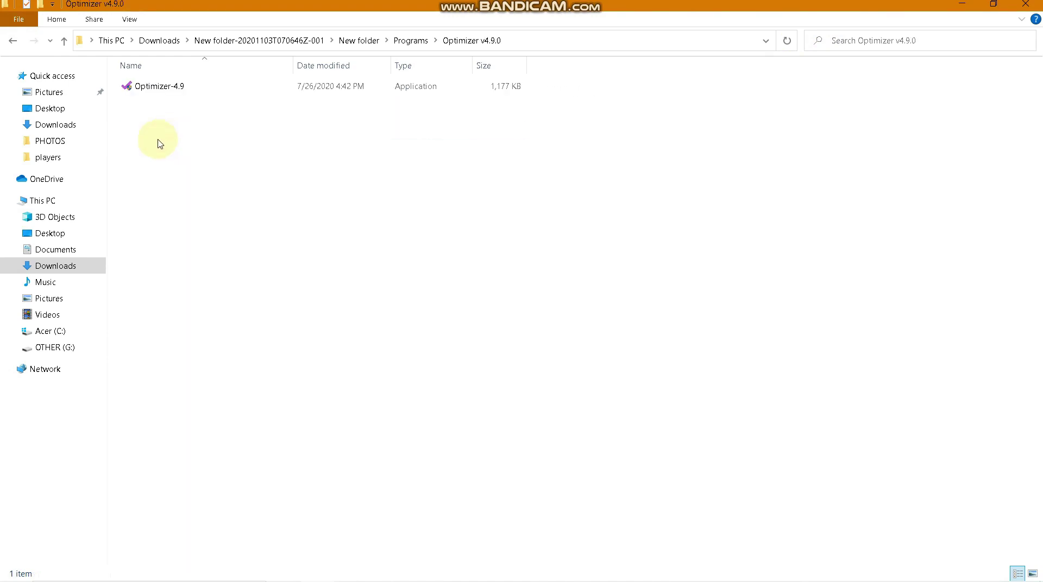
pyautogui.click(196, 84)
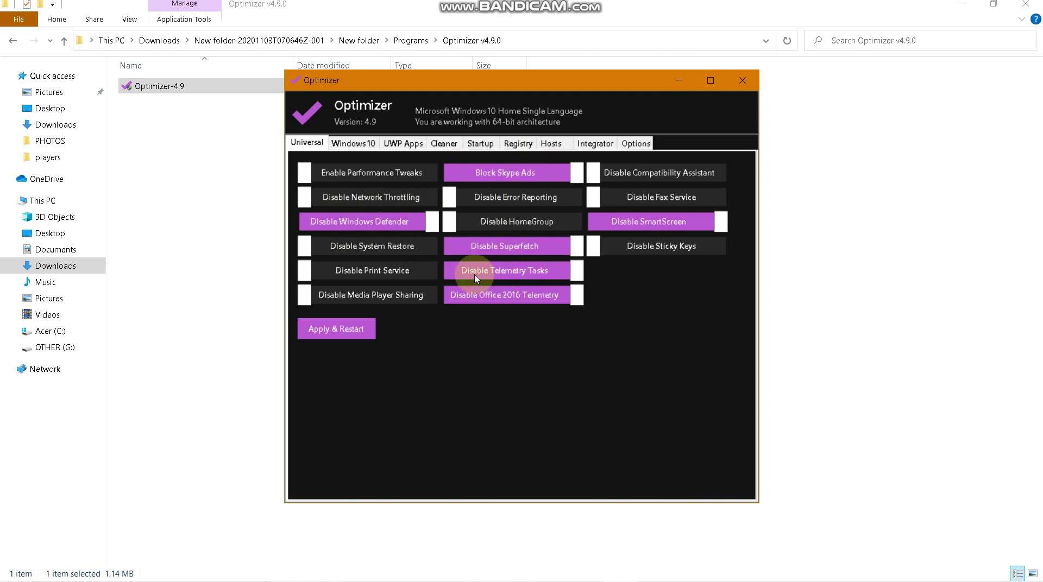
# Switch Disable Telemetry Tasks off and back on among the universal tweaks
pyautogui.click(577, 273)
pyautogui.click(558, 299)
pyautogui.click(534, 293)
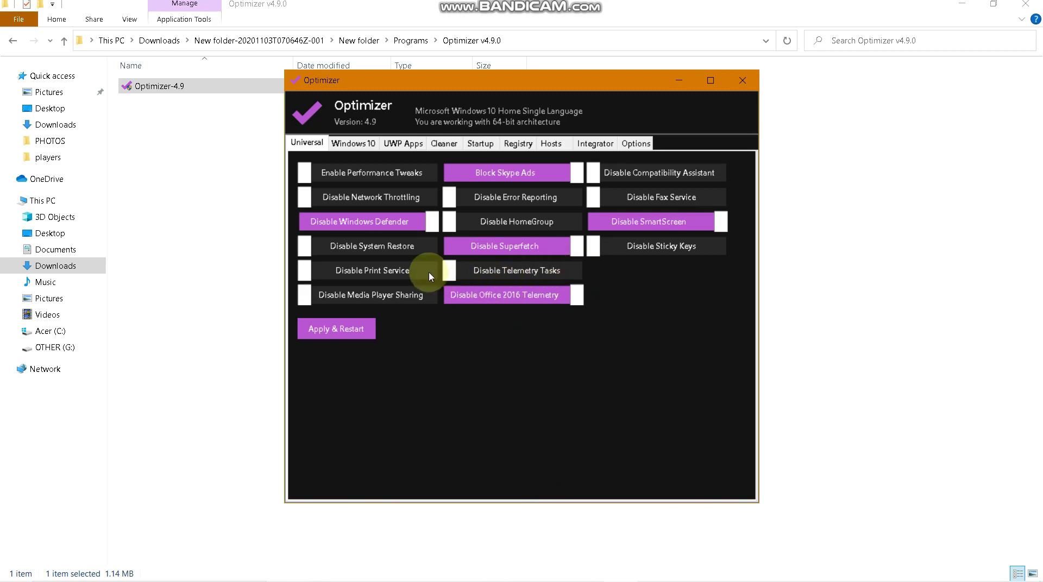
pyautogui.click(459, 277)
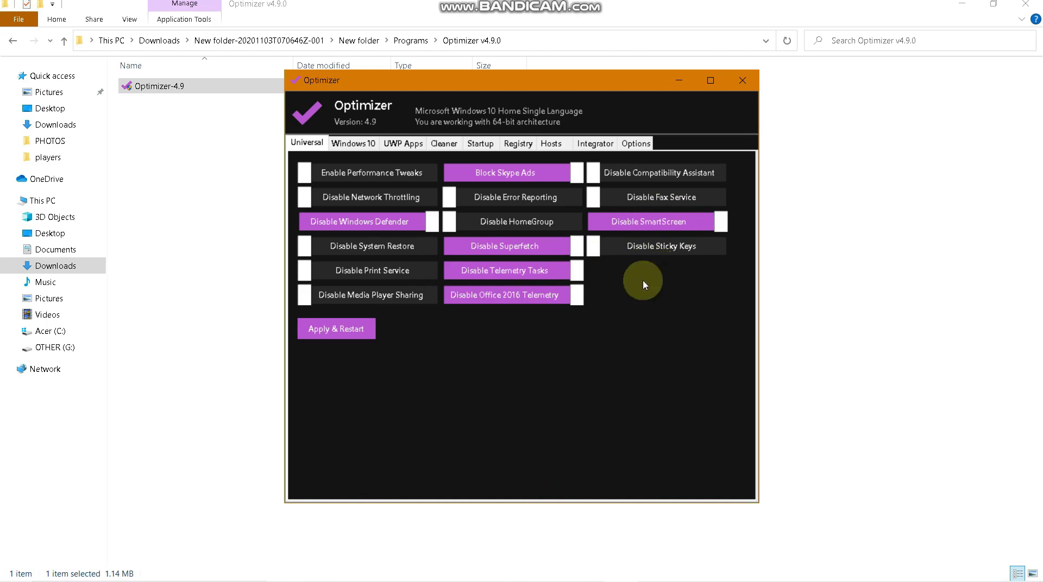
# Review the Windows 10 tweaks, apply them while declining the restart, and close Optimizer
pyautogui.click(358, 152)
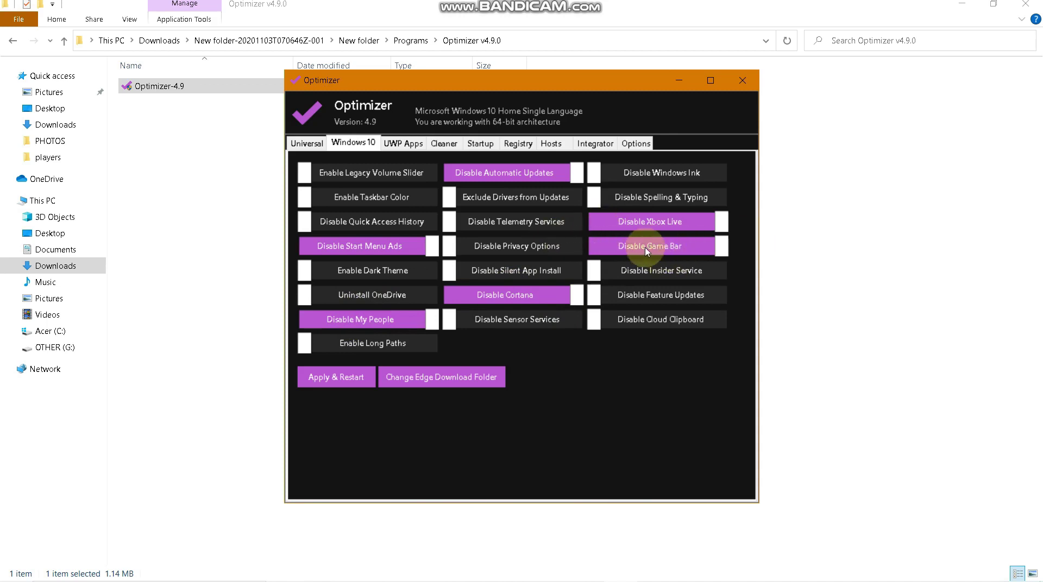
pyautogui.click(334, 380)
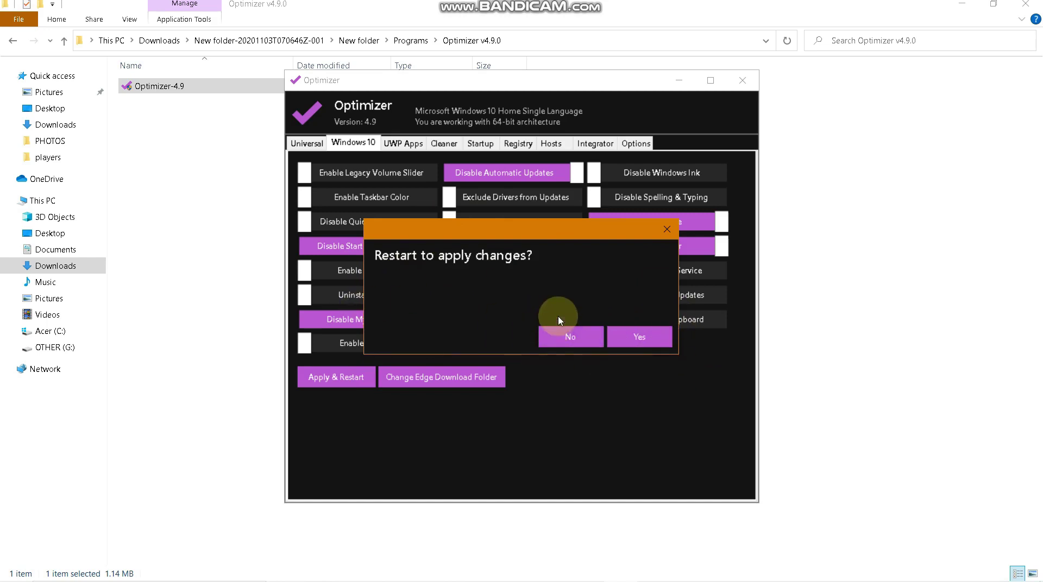
pyautogui.click(564, 338)
pyautogui.click(733, 80)
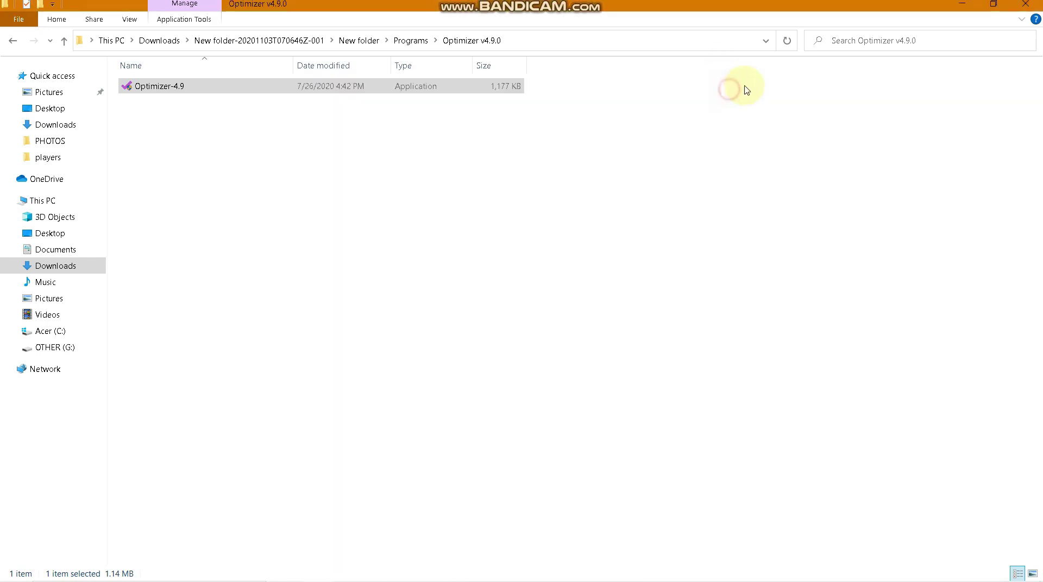
# Return to the extracted New folder and look at the contents of its Reg Optimizations and Scripts folders
pyautogui.click(12, 42)
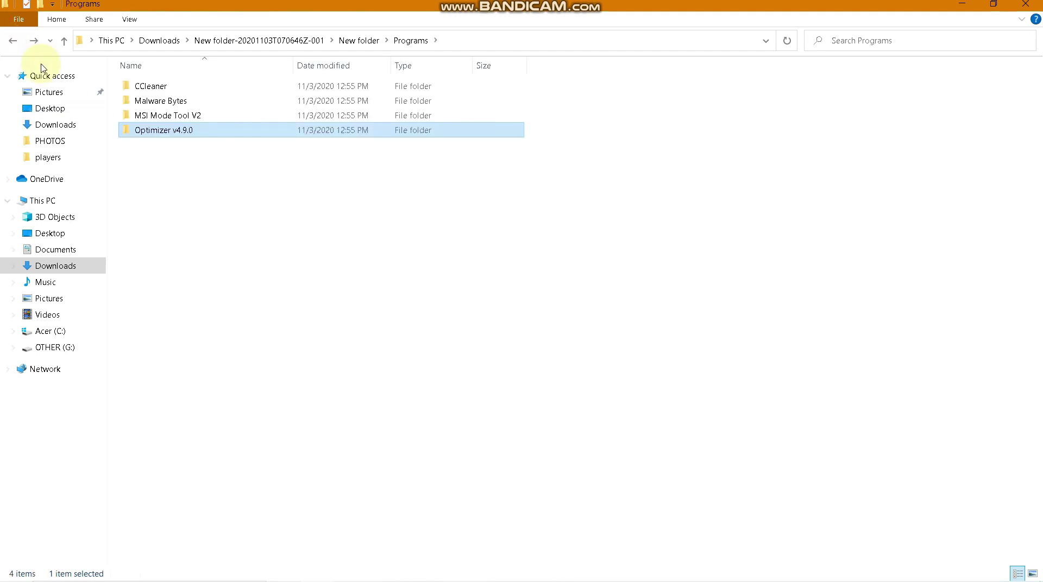
pyautogui.click(13, 42)
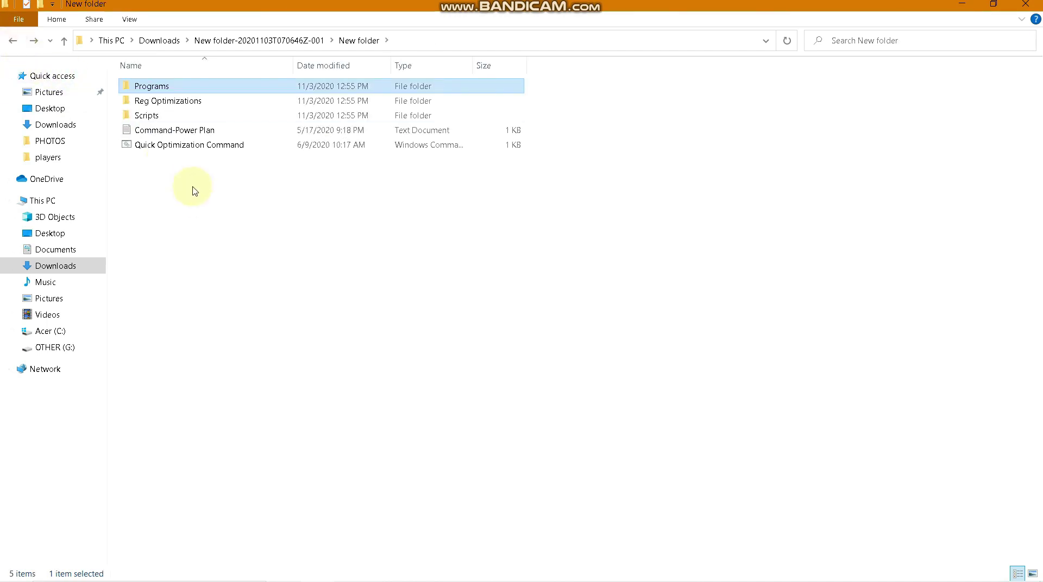
pyautogui.doubleClick(191, 105)
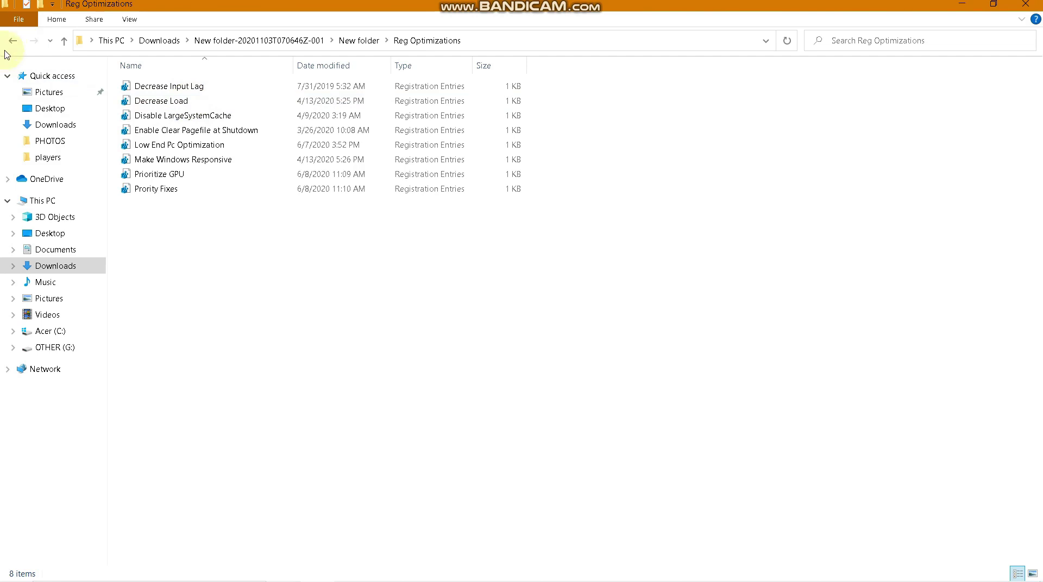
pyautogui.click(13, 41)
pyautogui.doubleClick(202, 117)
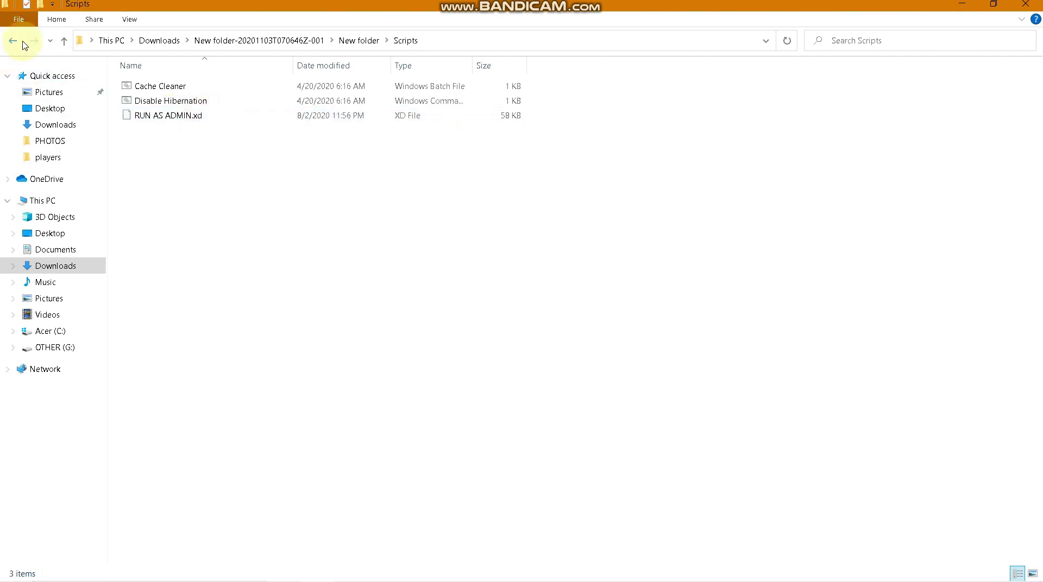
pyautogui.click(13, 41)
# Open the Scripts folder and run the Cache Cleaner batch file as administrator
pyautogui.doubleClick(185, 115)
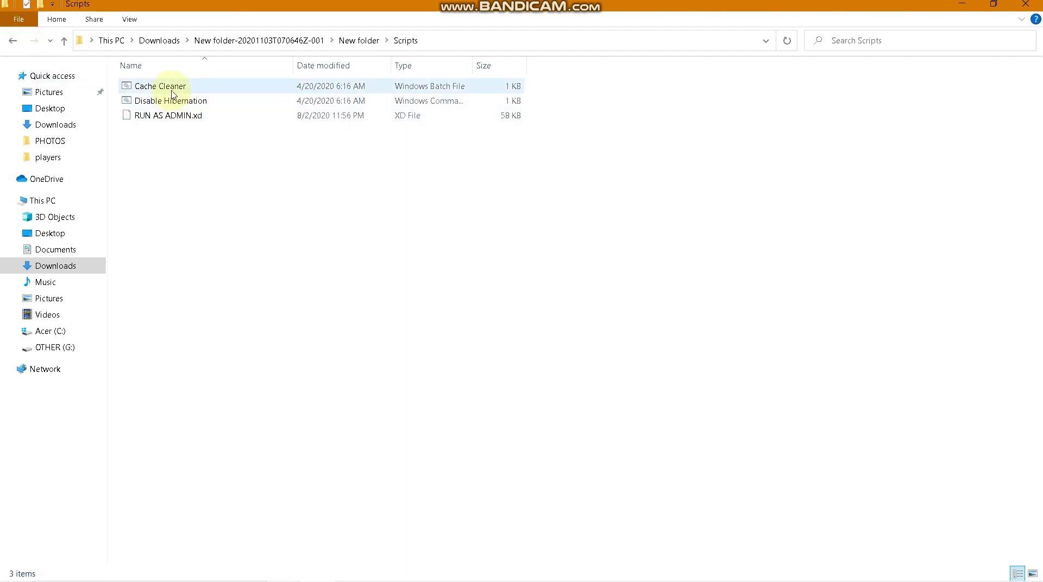
pyautogui.click(170, 87)
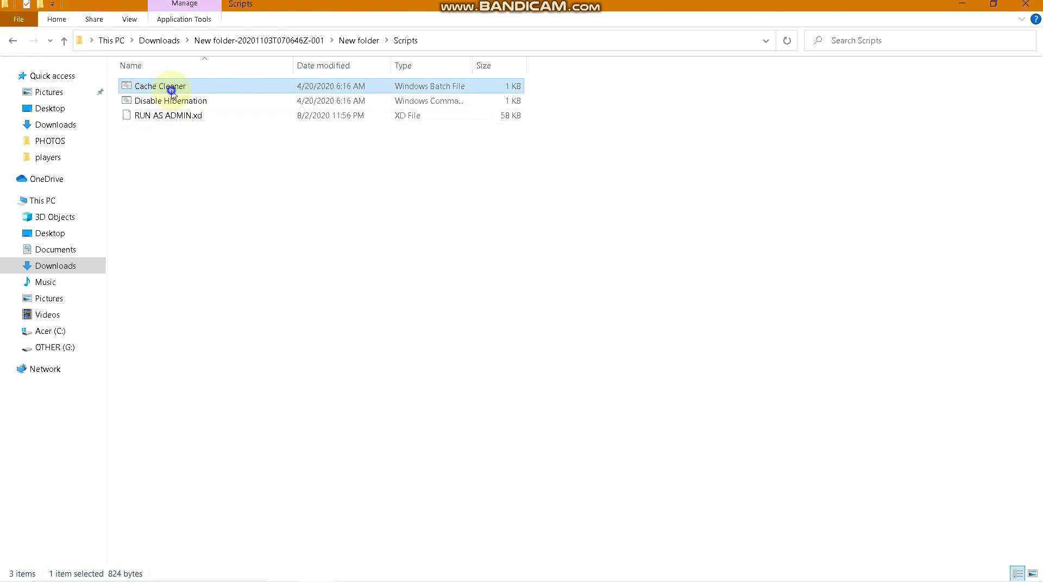
pyautogui.rightClick(170, 94)
pyautogui.click(217, 148)
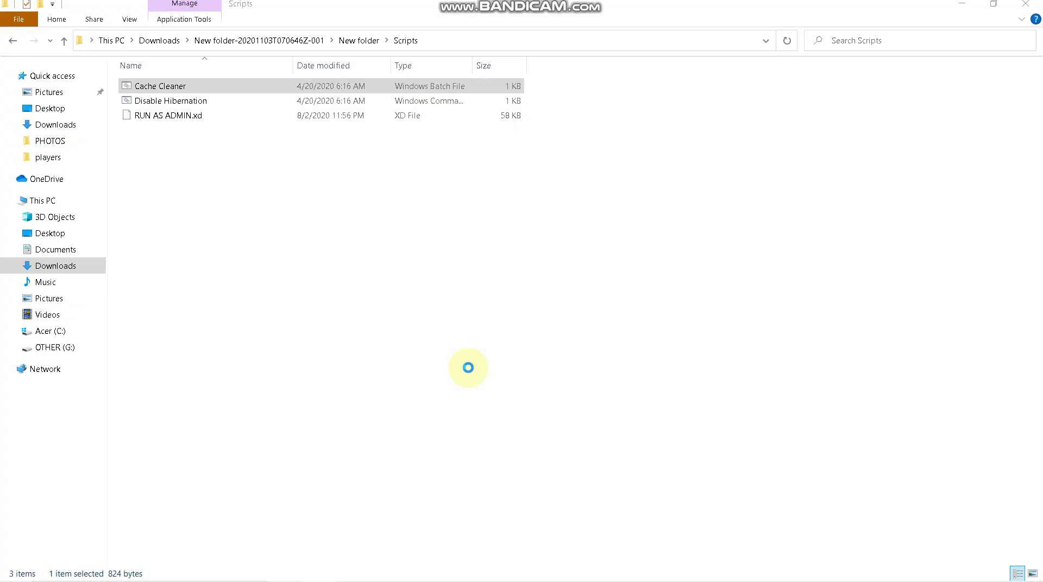
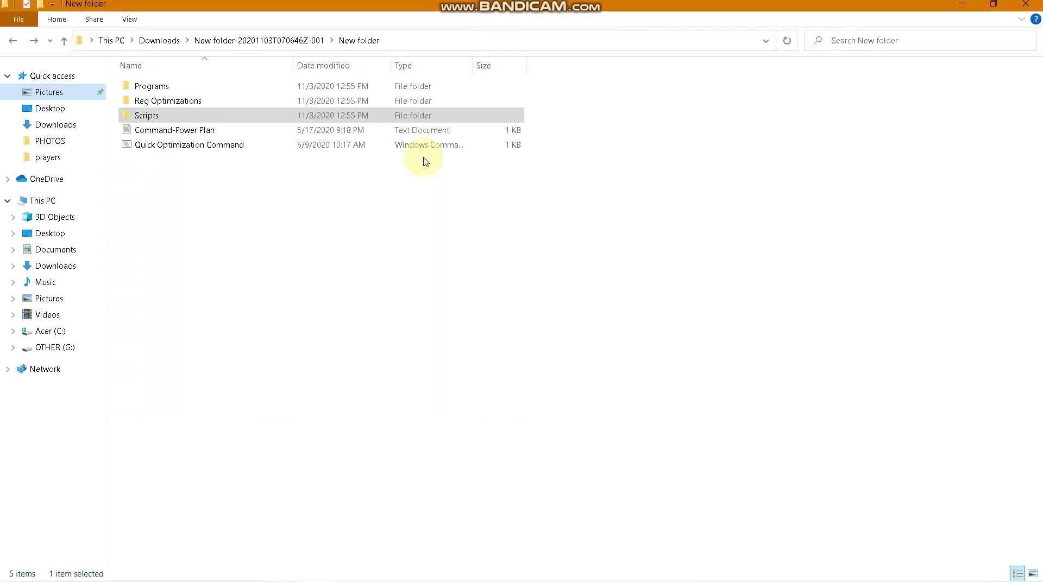
# Reopen the Scripts folder, open the Disable Hibernation script in Visual Studio Code, and close the editor
pyautogui.click(149, 120)
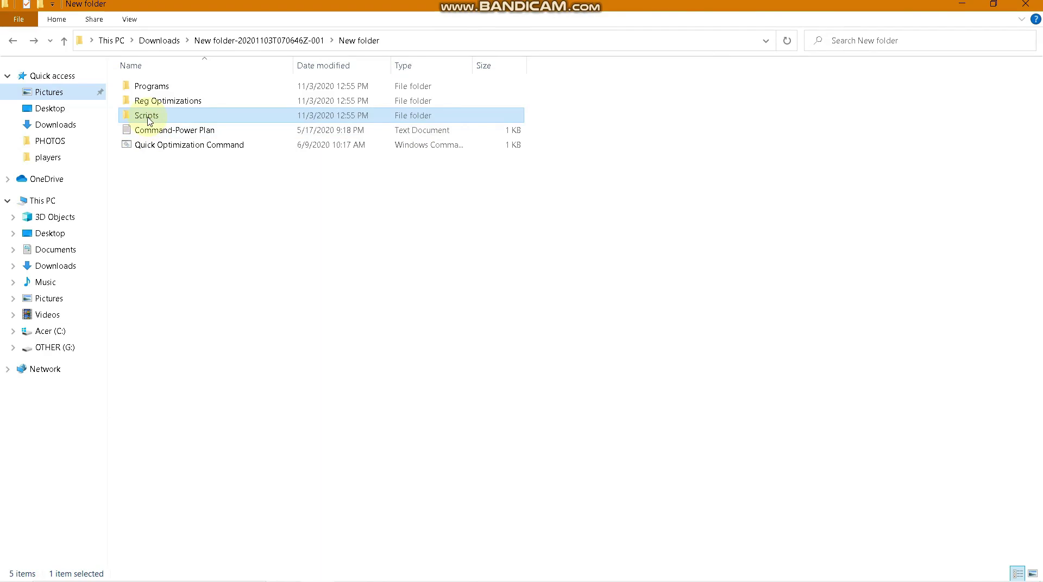
pyautogui.doubleClick(148, 119)
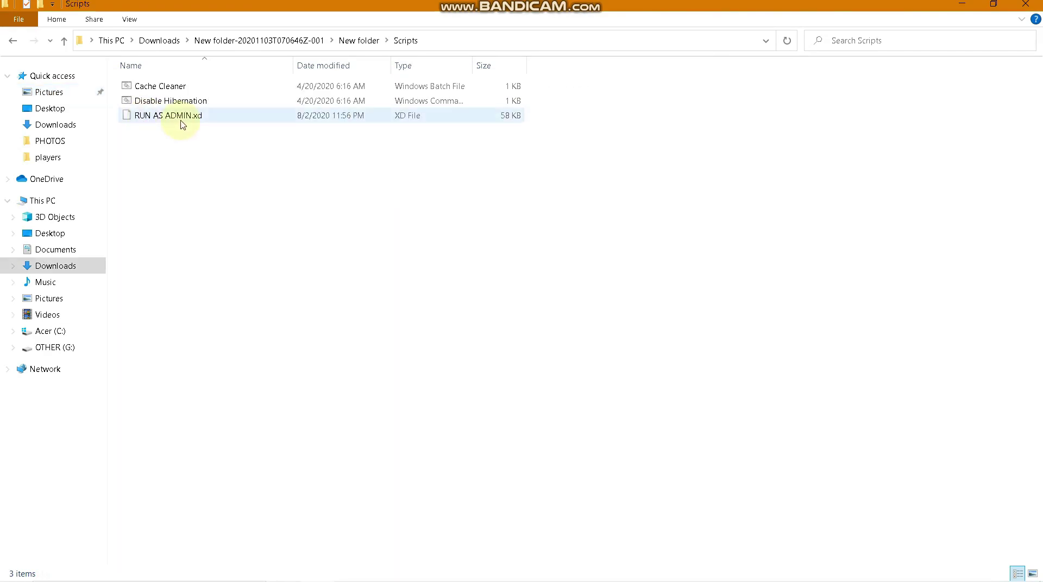
pyautogui.click(140, 102)
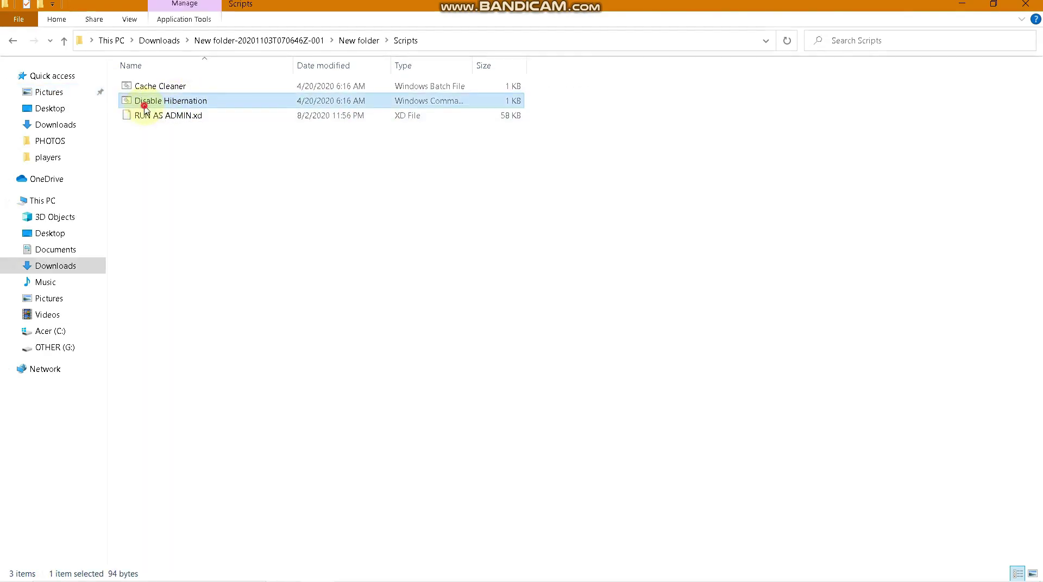
pyautogui.rightClick(139, 101)
pyautogui.click(201, 165)
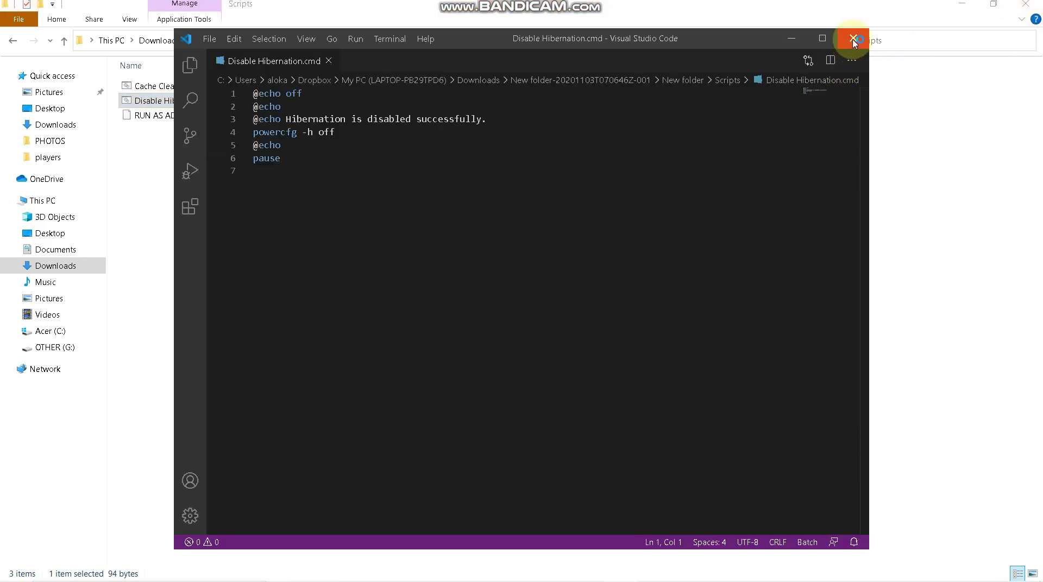
pyautogui.click(853, 39)
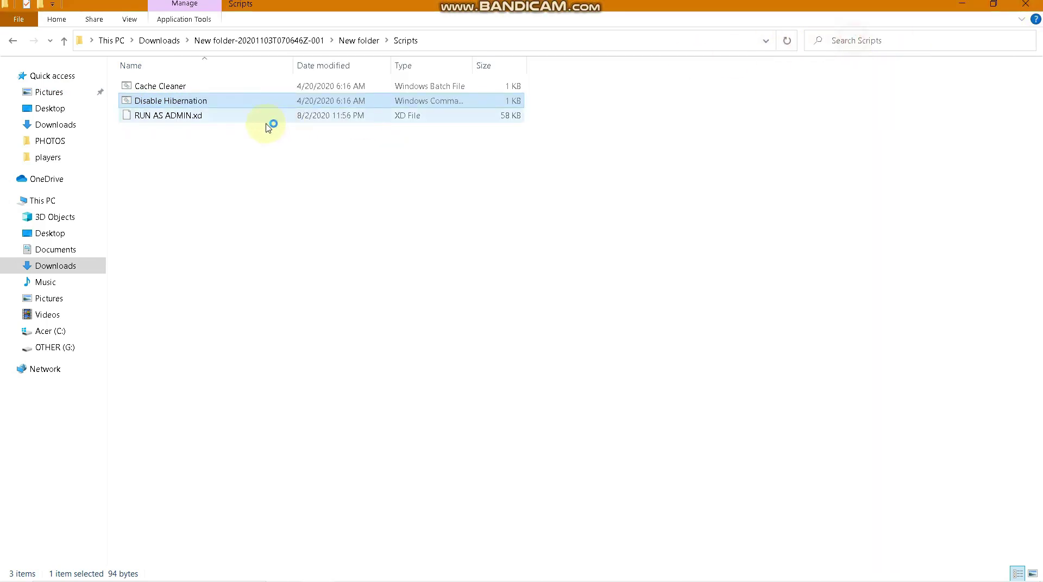
# Run the Disable Hibernation script as administrator and dismiss its console window
pyautogui.rightClick(169, 102)
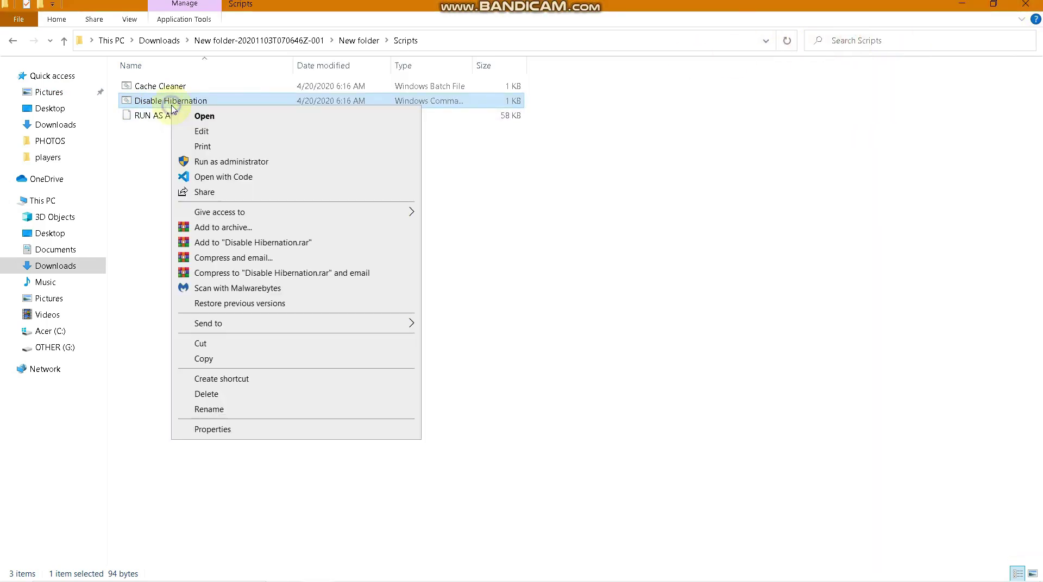
pyautogui.click(248, 161)
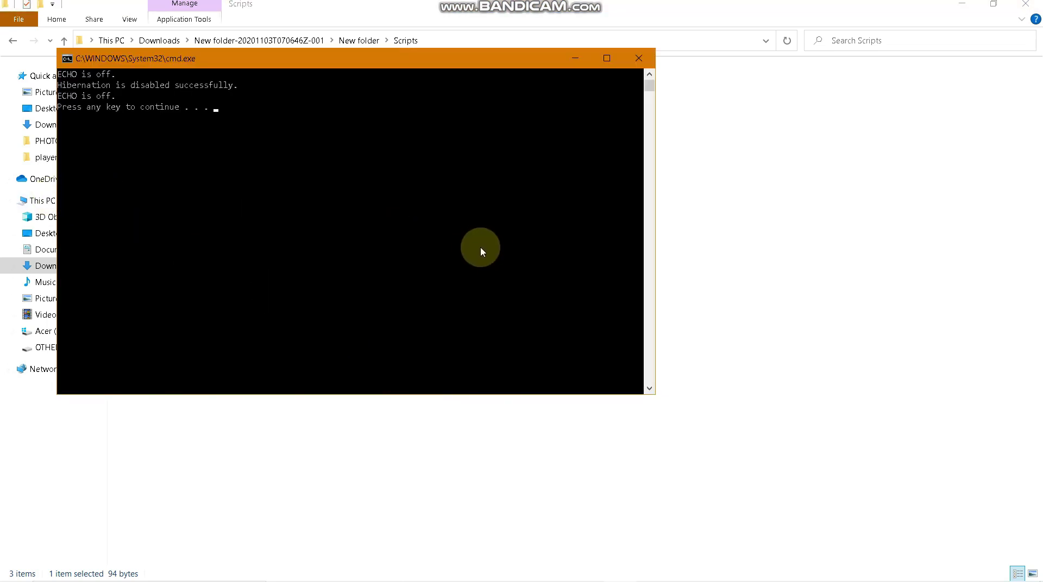
pyautogui.press('Return')
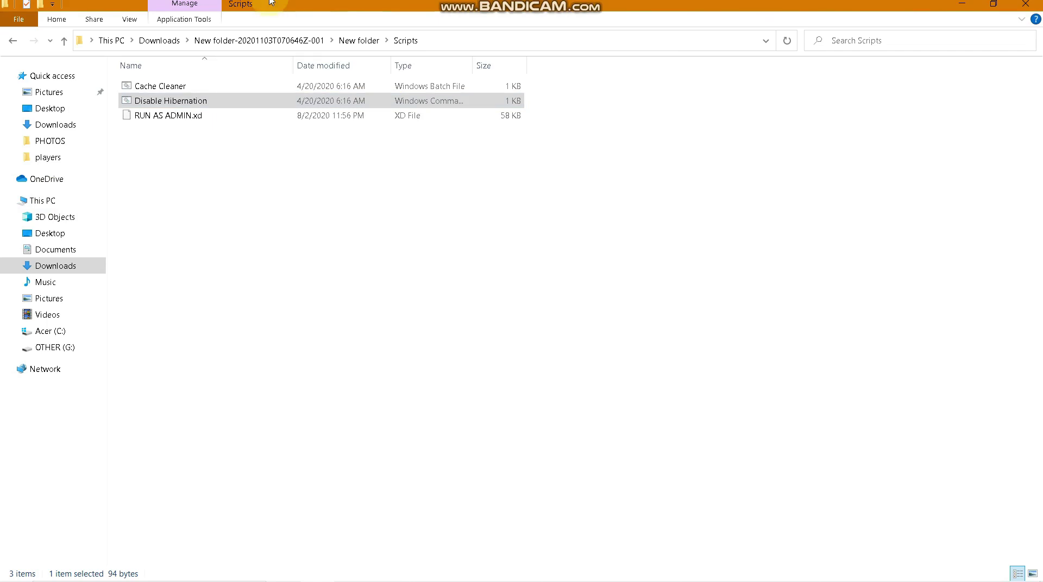
# Go back to New folder, run Quick Optimization Command as administrator, and dismiss its console window
pyautogui.click(13, 40)
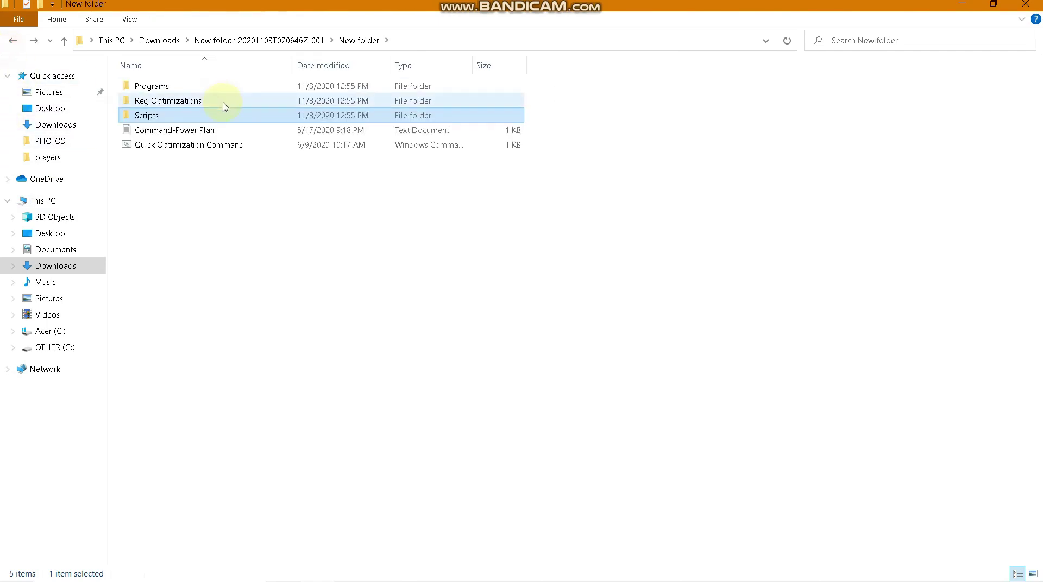
pyautogui.rightClick(209, 149)
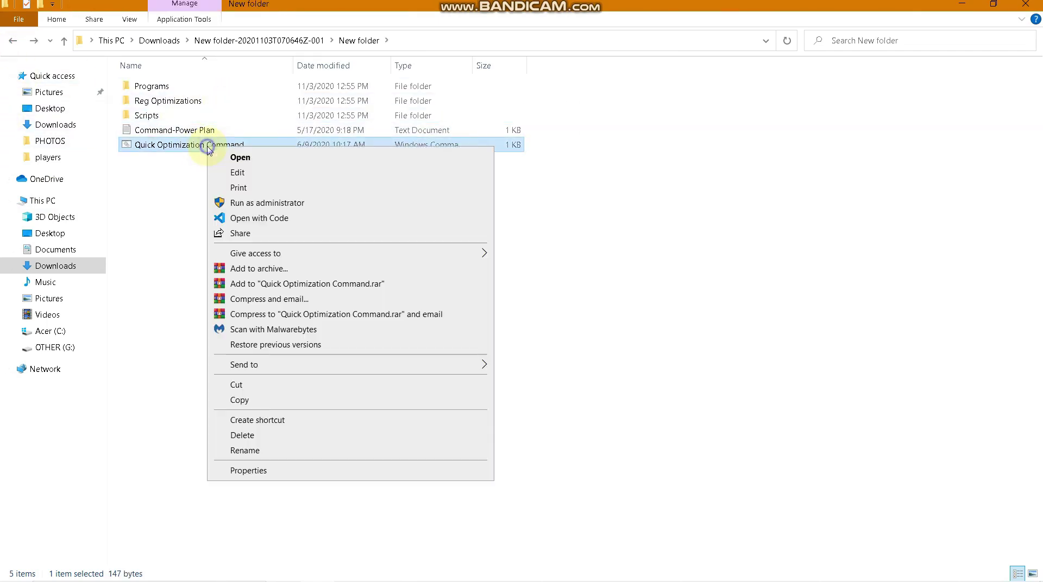
pyautogui.click(257, 202)
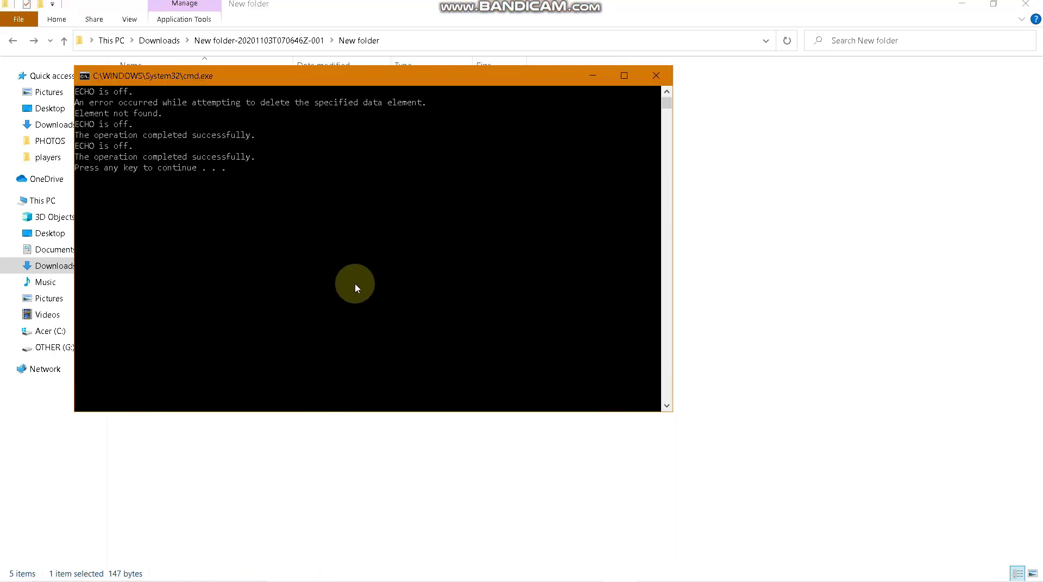
pyautogui.press('Return')
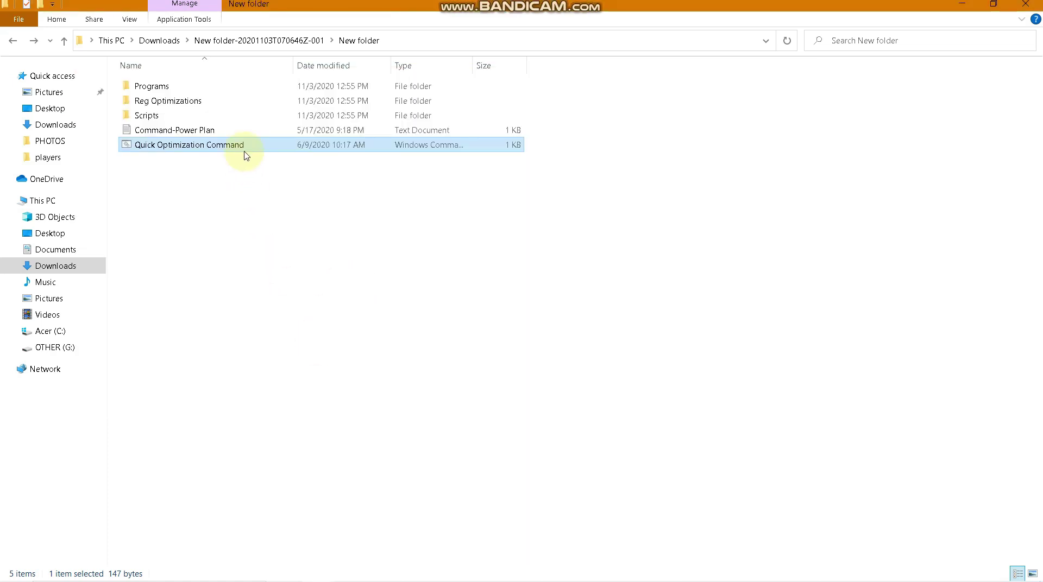
# Open the Command-Power Plan text file in Notepad, examine its powercfg -duplicatescheme command, and close it
pyautogui.doubleClick(201, 133)
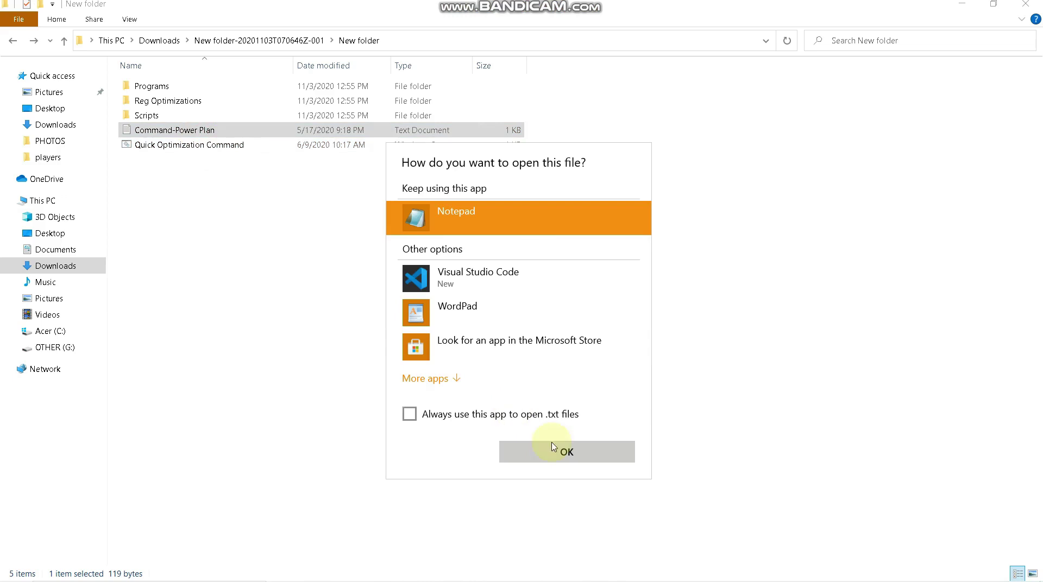
pyautogui.click(592, 450)
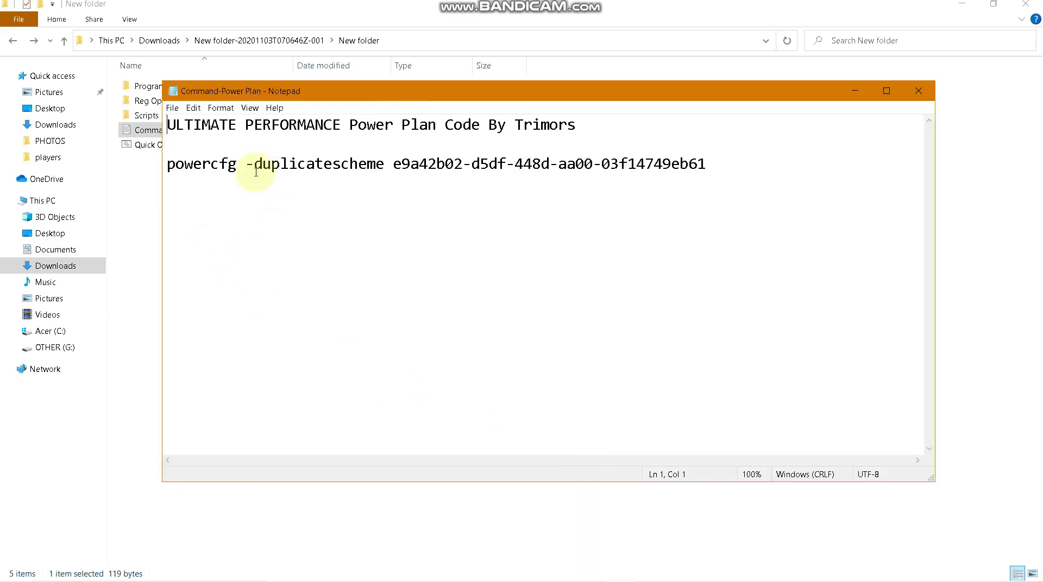
pyautogui.moveTo(264, 171); pyautogui.dragTo(708, 160)
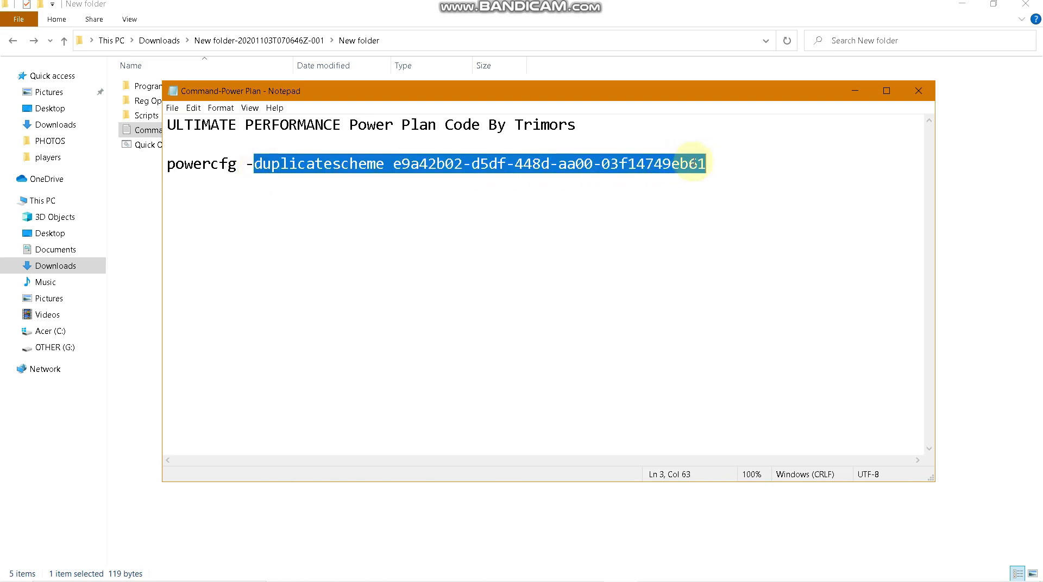
pyautogui.click(918, 91)
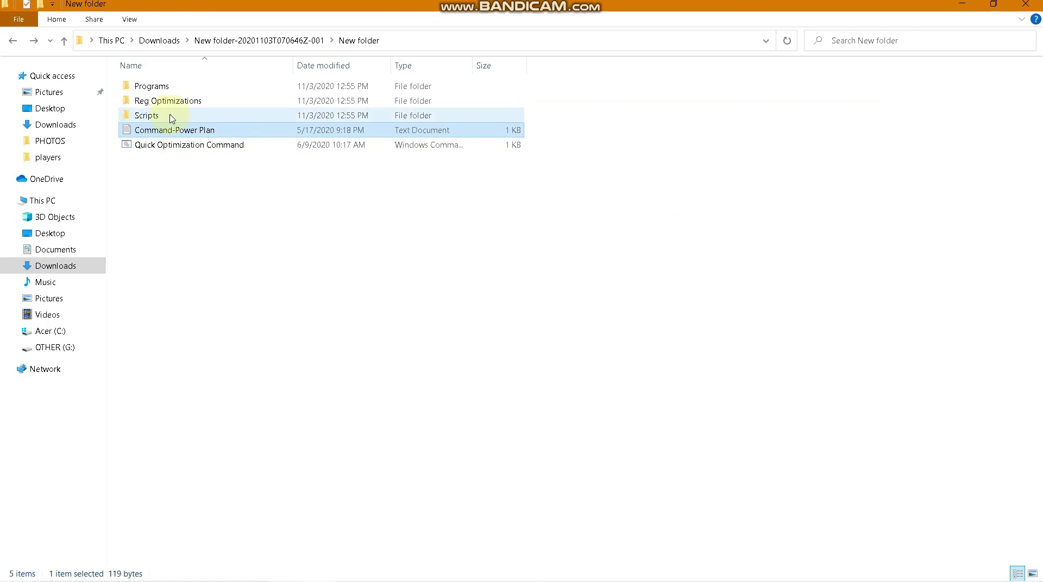
# Look at the installer in the Malware Bytes subfolder of Programs, then minimize File Explorer
pyautogui.doubleClick(177, 85)
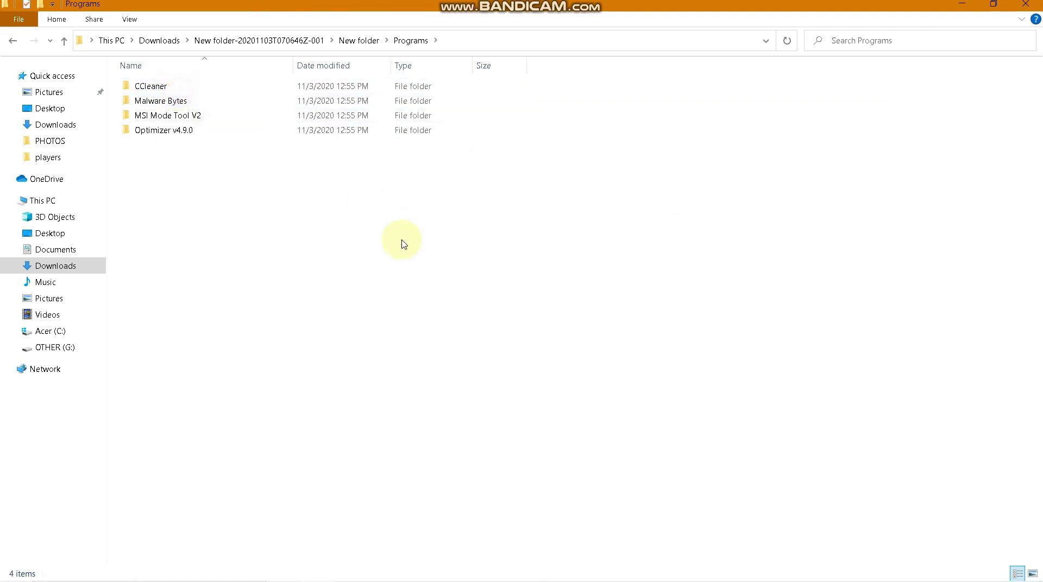
pyautogui.doubleClick(158, 103)
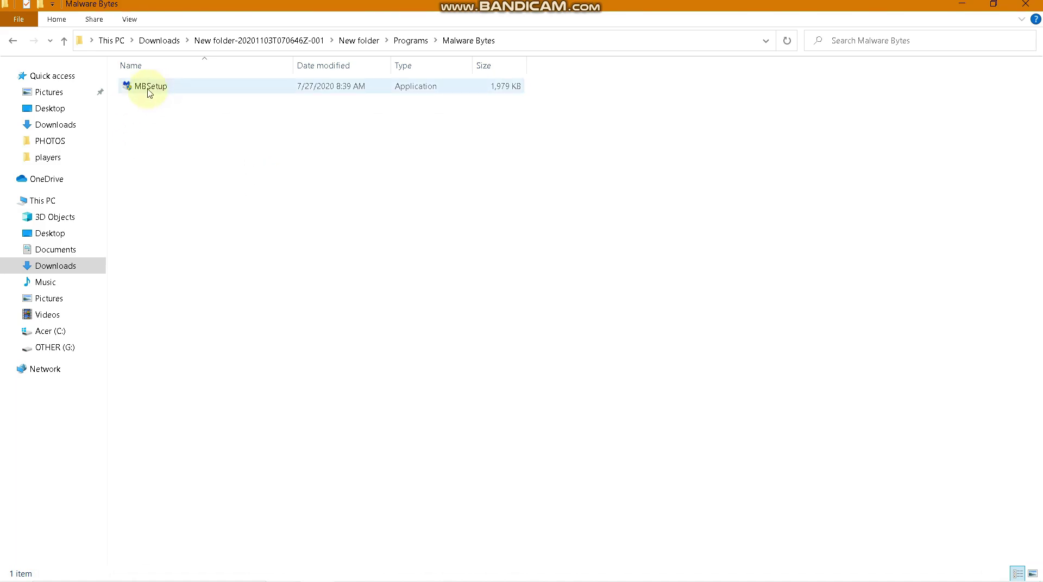
pyautogui.click(969, 6)
# Switch to Malwarebytes from the desktop, decline the pending restart, and start a threat scan
pyautogui.click(84, 531)
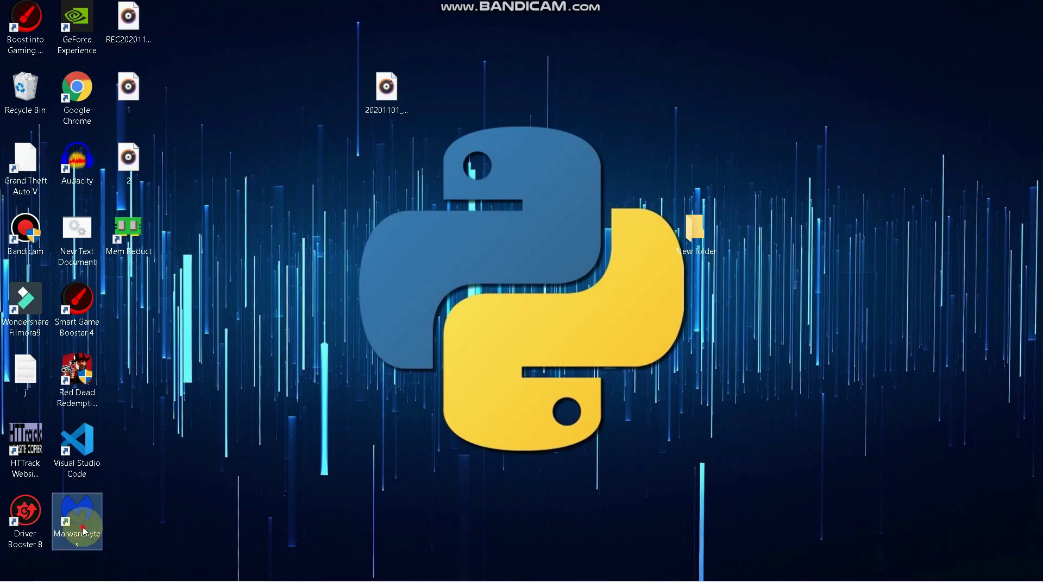
pyautogui.click(448, 441)
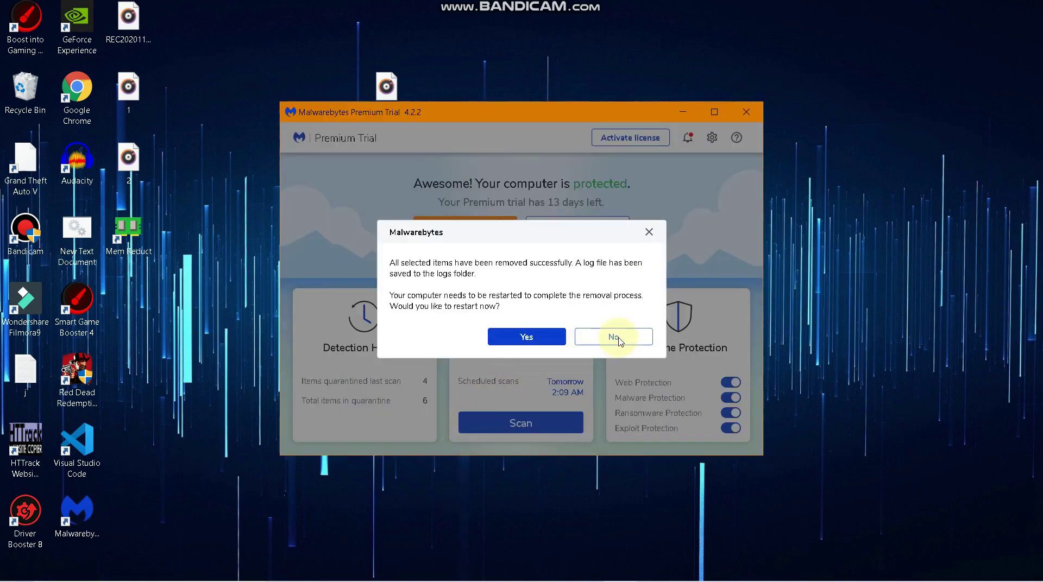
pyautogui.click(618, 339)
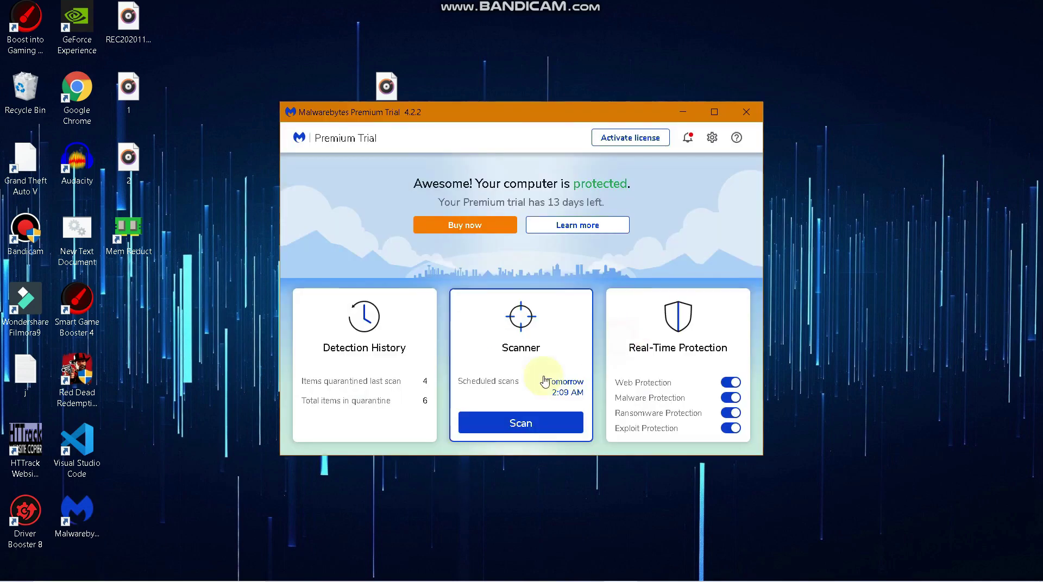
pyautogui.click(522, 422)
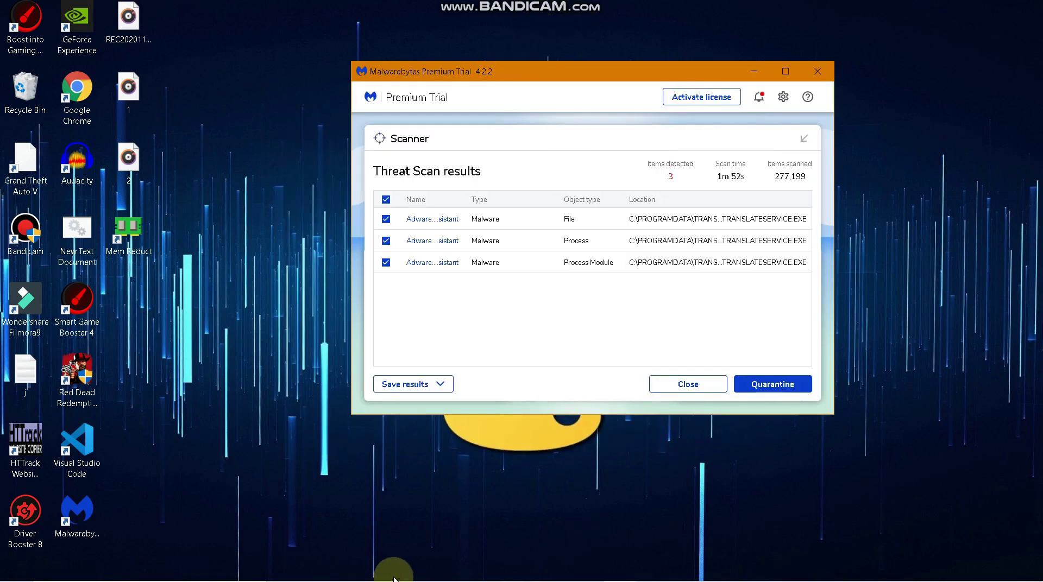
# Close the leftover Game Mode settings window and minimize the Bandicam recorder
pyautogui.moveTo(395, 568)
pyautogui.click(440, 575)
pyautogui.press('super')
pyautogui.click(552, 569)
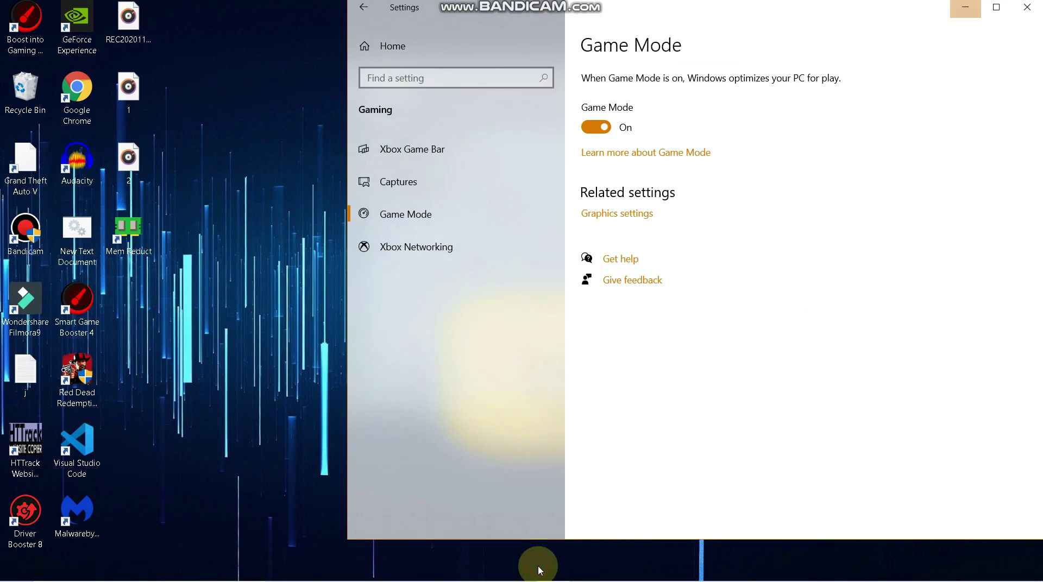
pyautogui.click(1027, 8)
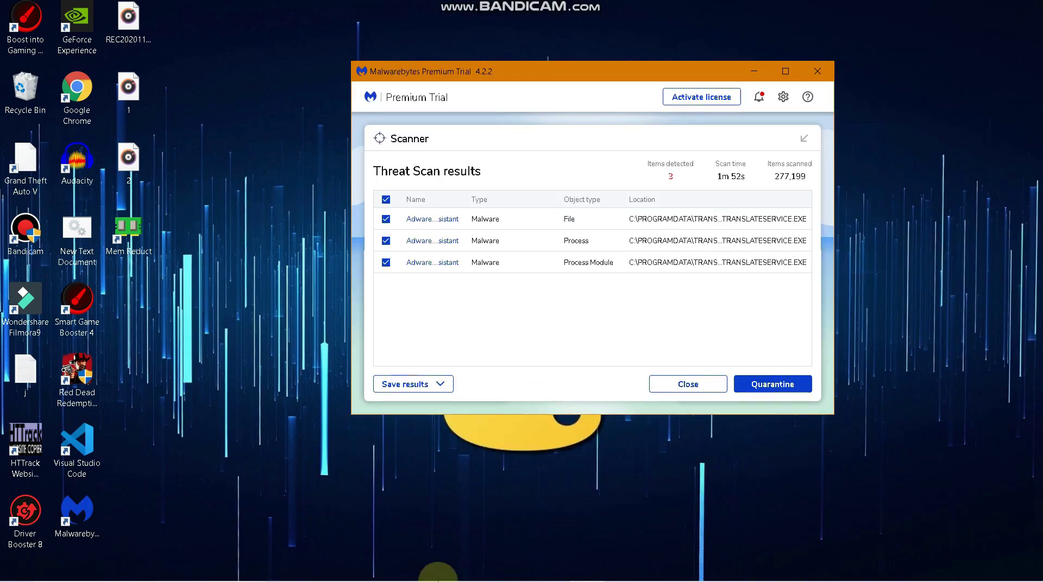
pyautogui.moveTo(136, 576)
pyautogui.moveTo(515, 571)
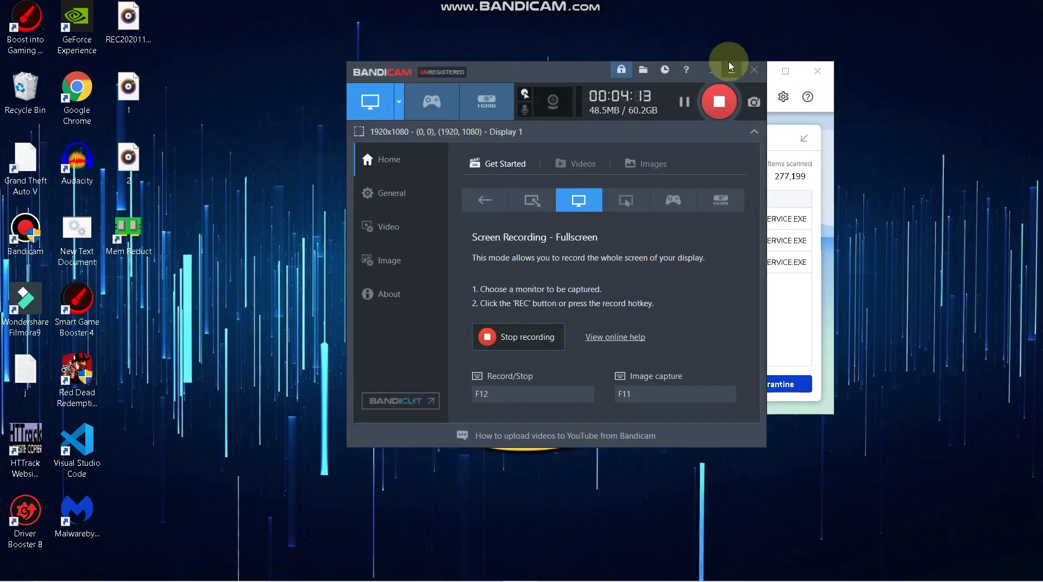
pyautogui.click(731, 71)
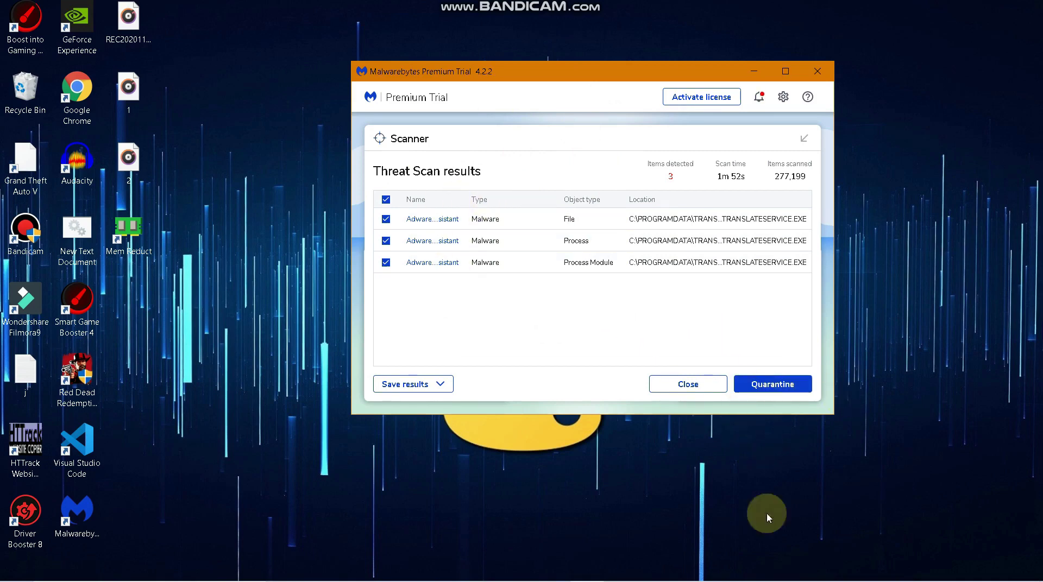
# Quarantine all selected threats from the scan results, decline the restart, and close Malwarebytes
pyautogui.click(771, 387)
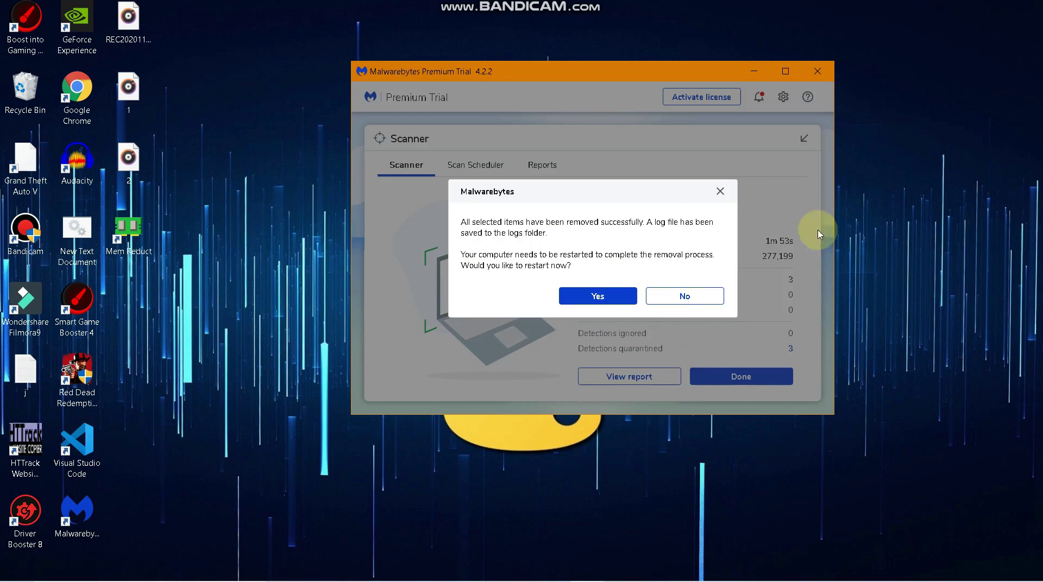
pyautogui.click(687, 296)
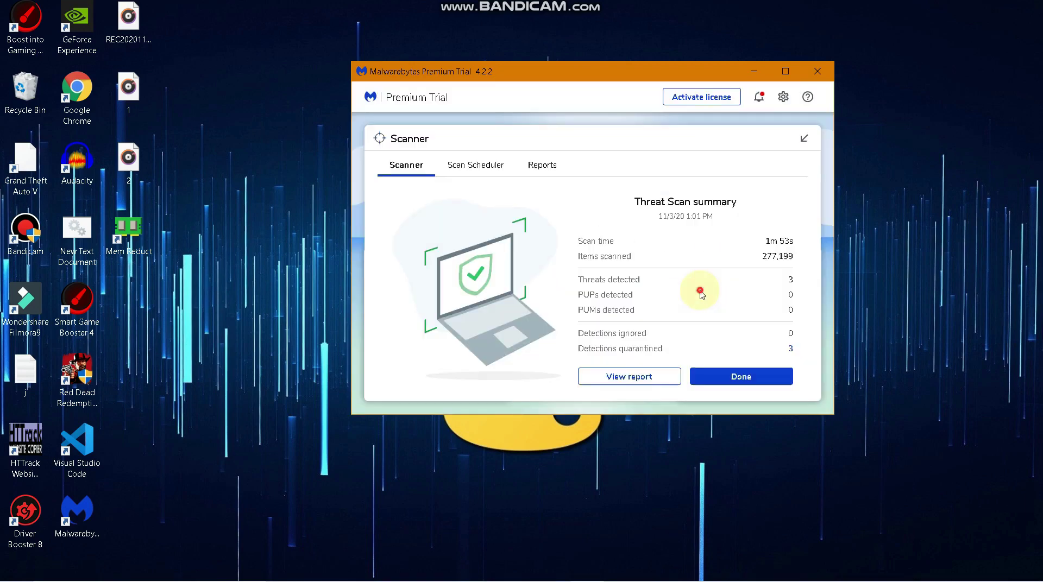
pyautogui.click(744, 76)
pyautogui.rightClick(739, 119)
pyautogui.click(786, 159)
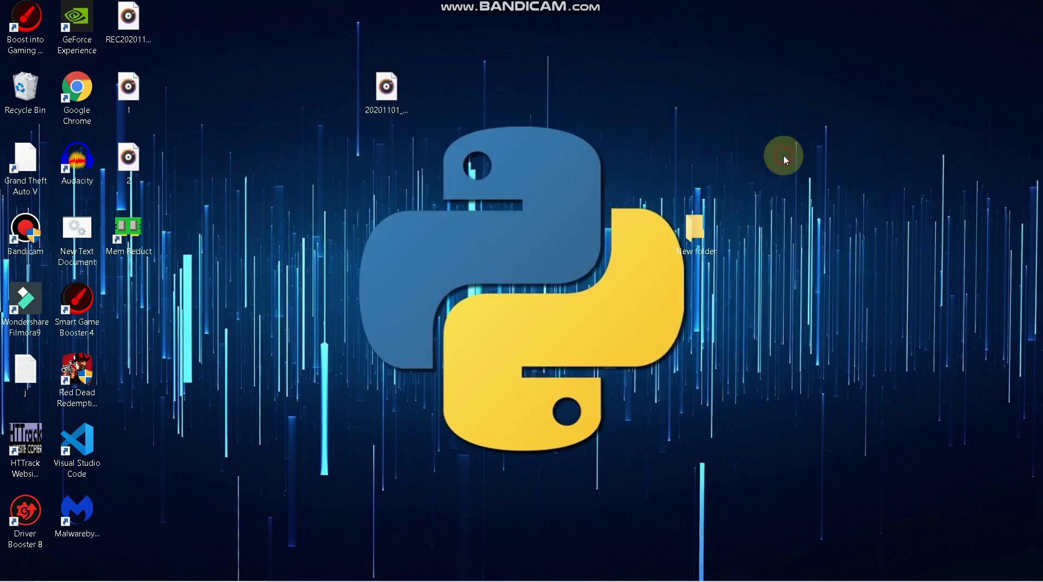
pyautogui.moveTo(586, 568)
pyautogui.click(561, 518)
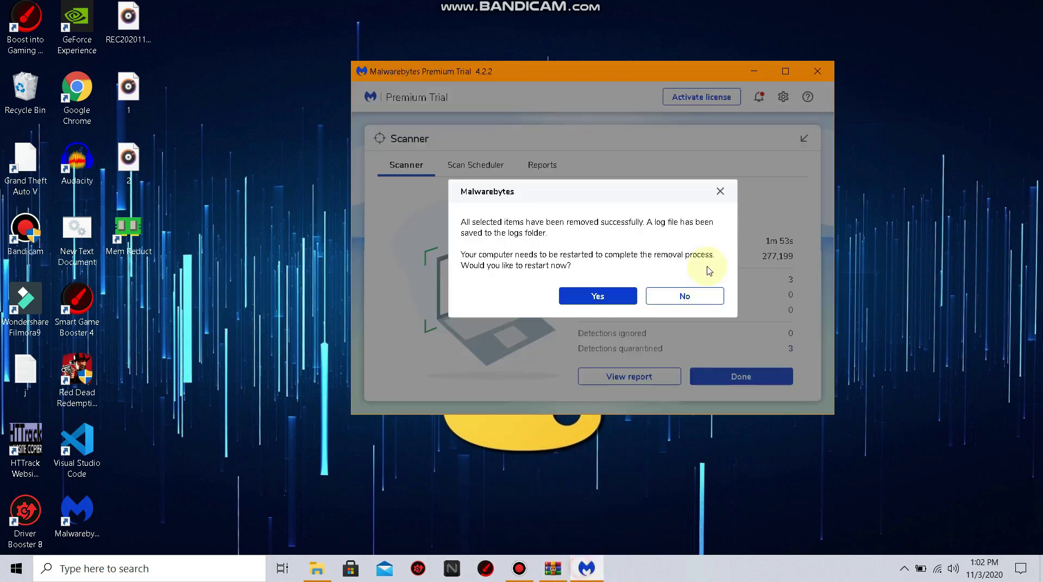
pyautogui.click(706, 294)
pyautogui.click(817, 71)
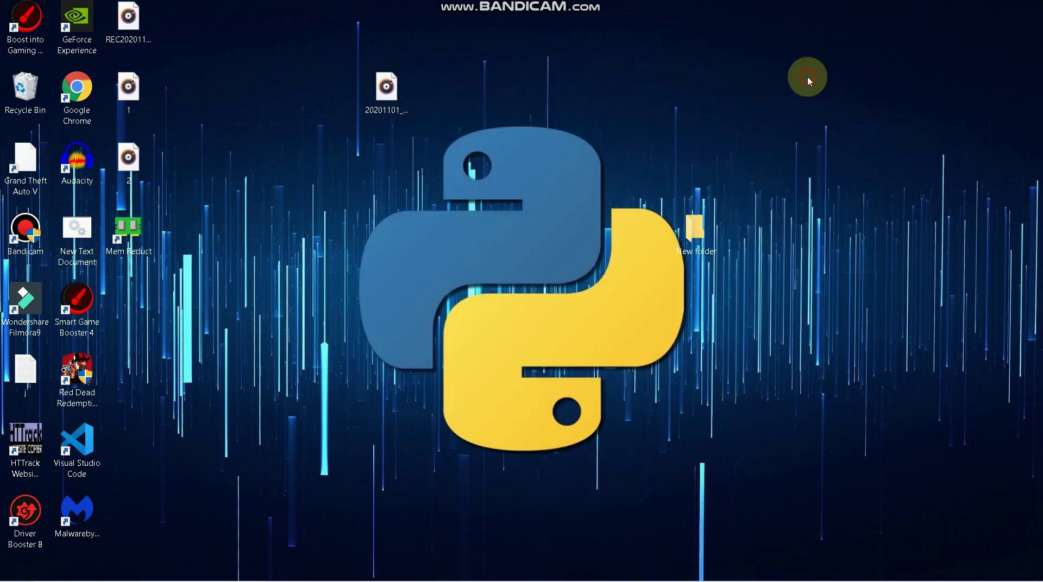
pyautogui.rightClick(223, 367)
pyautogui.click(258, 406)
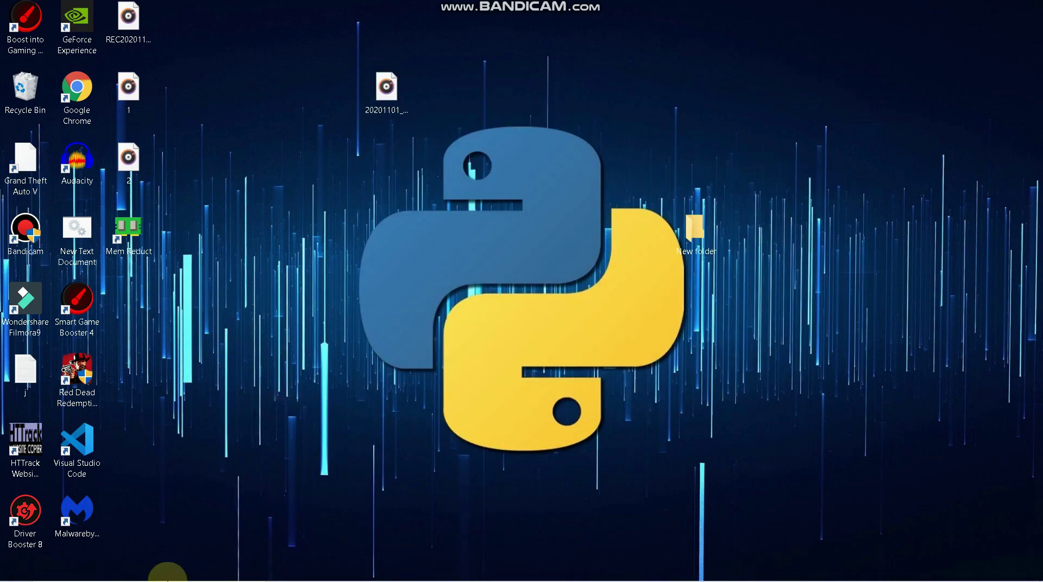
# Find and open Control Panel, then bring up its list of programs to uninstall
pyautogui.click(163, 569)
pyautogui.write('se')
pyautogui.press('BackSpace')
pyautogui.press('BackSpace')
pyautogui.write('con')
pyautogui.press('Return')
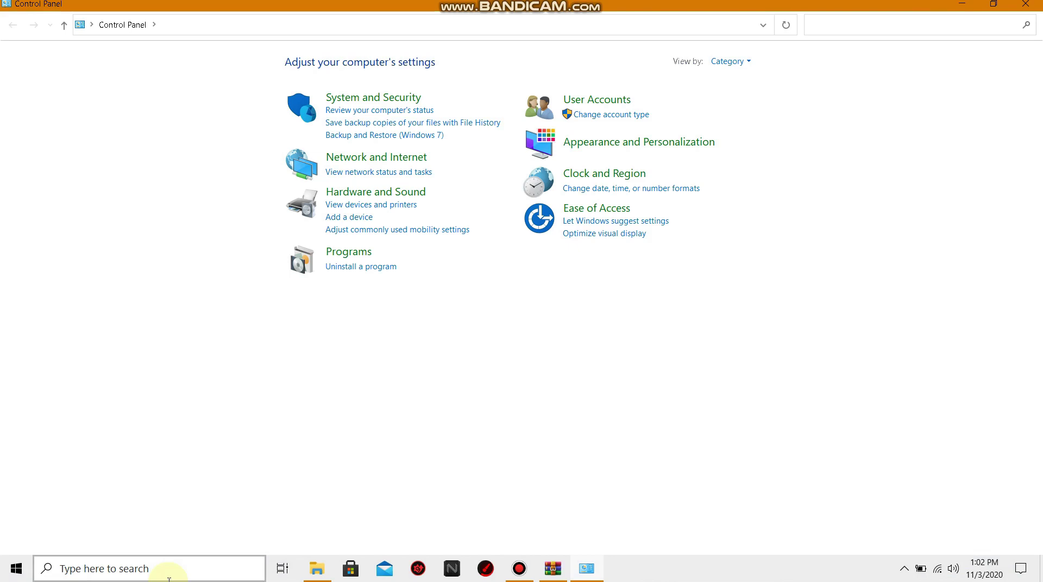
pyautogui.click(356, 268)
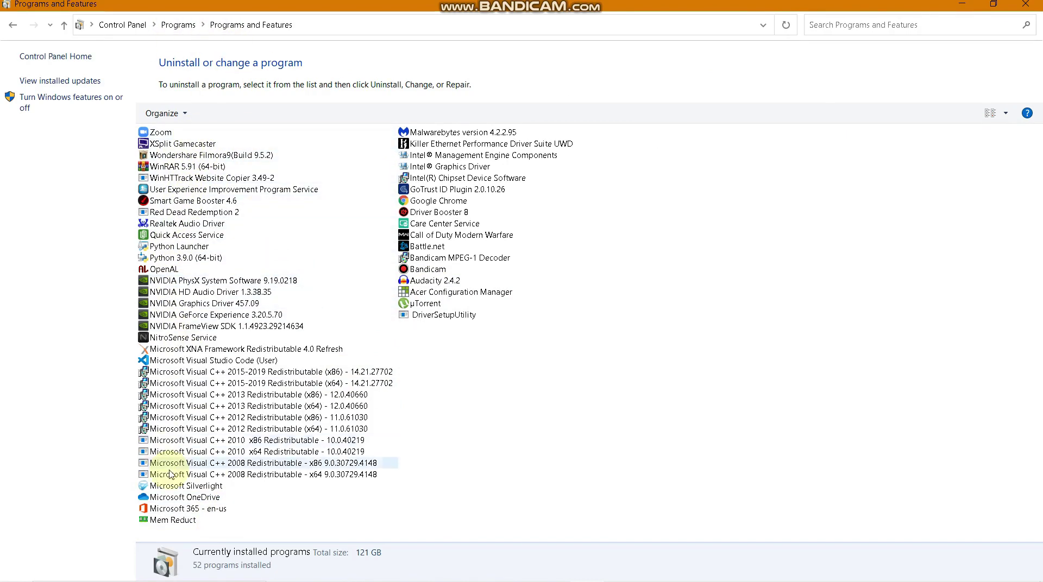
# Uninstall Malwarebytes version 4.2.2.95, confirming the removal of all its components
pyautogui.click(464, 132)
pyautogui.rightClick(471, 133)
pyautogui.click(490, 145)
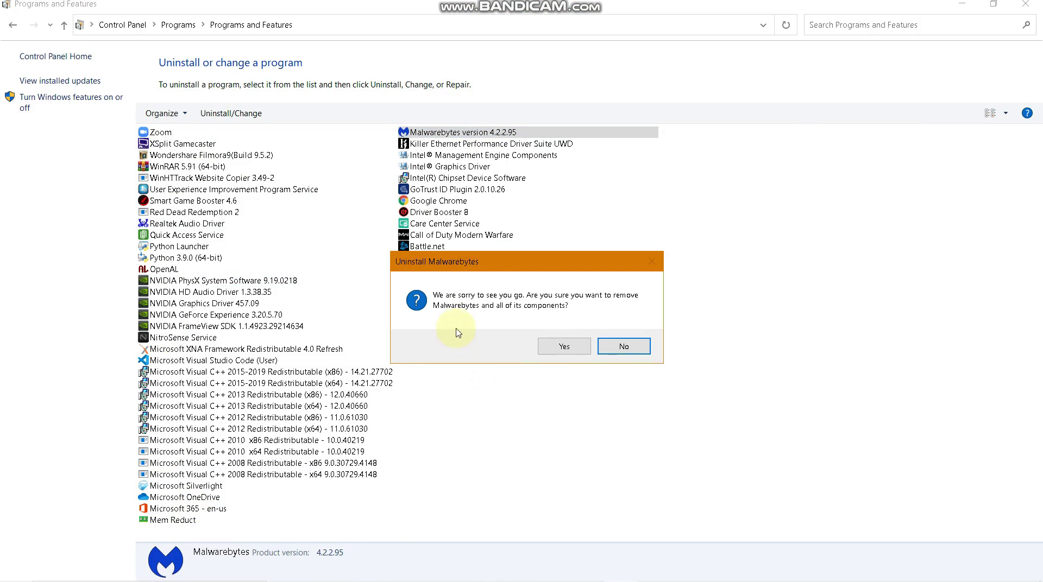
pyautogui.click(563, 347)
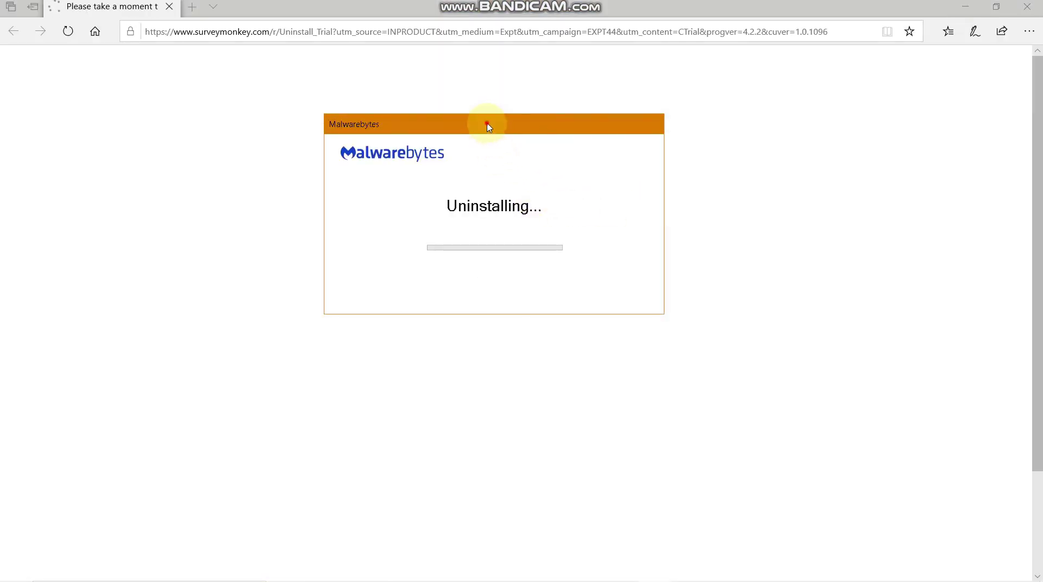
pyautogui.moveTo(488, 131); pyautogui.dragTo(517, 174)
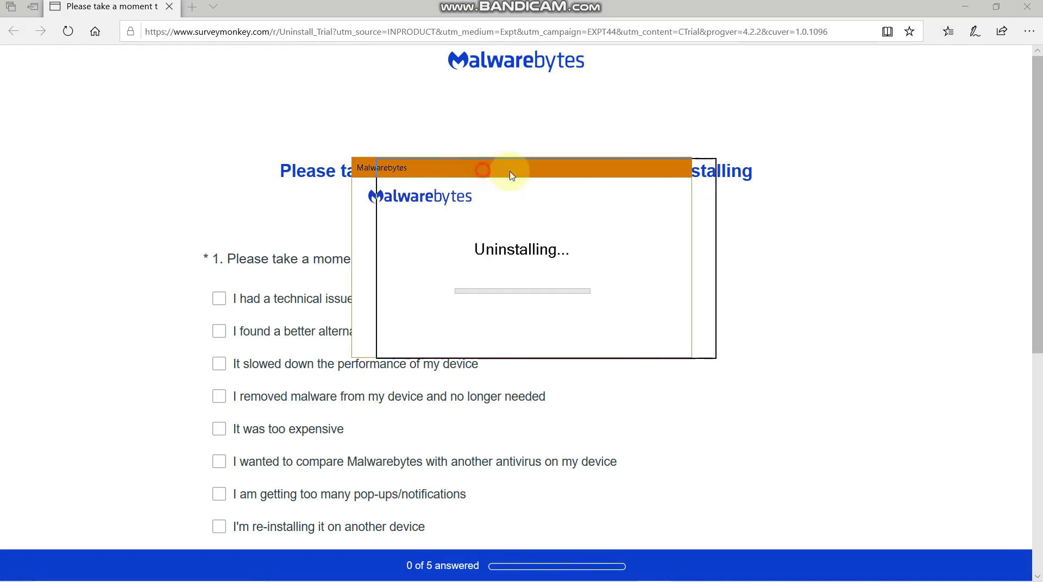
pyautogui.click(996, 6)
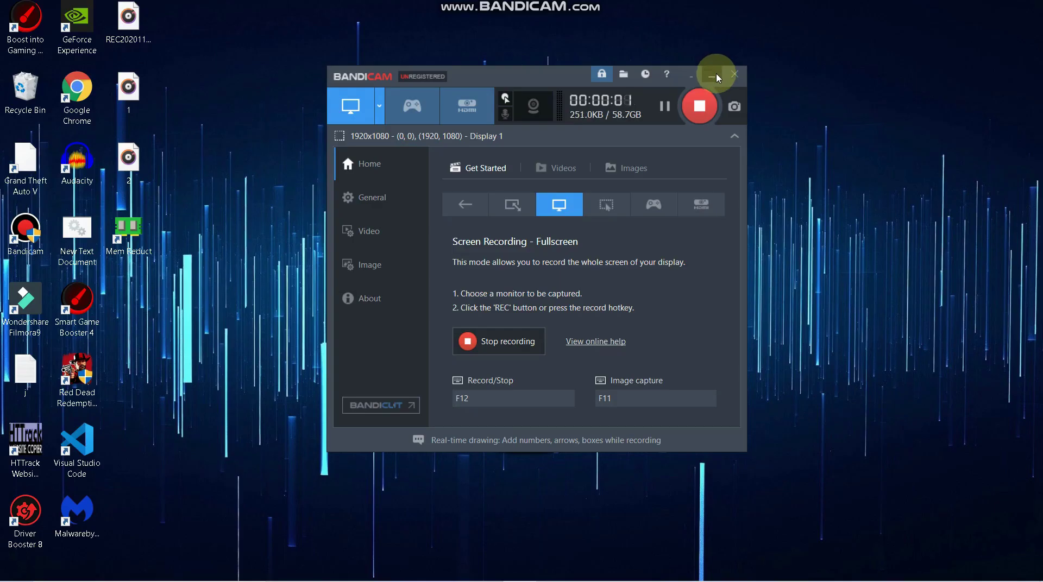
# Minimize the Bandicam recorder and open the Reg Optimizations folder inside the downloaded New folder-20201103T070646Z-001 folder
pyautogui.click(712, 76)
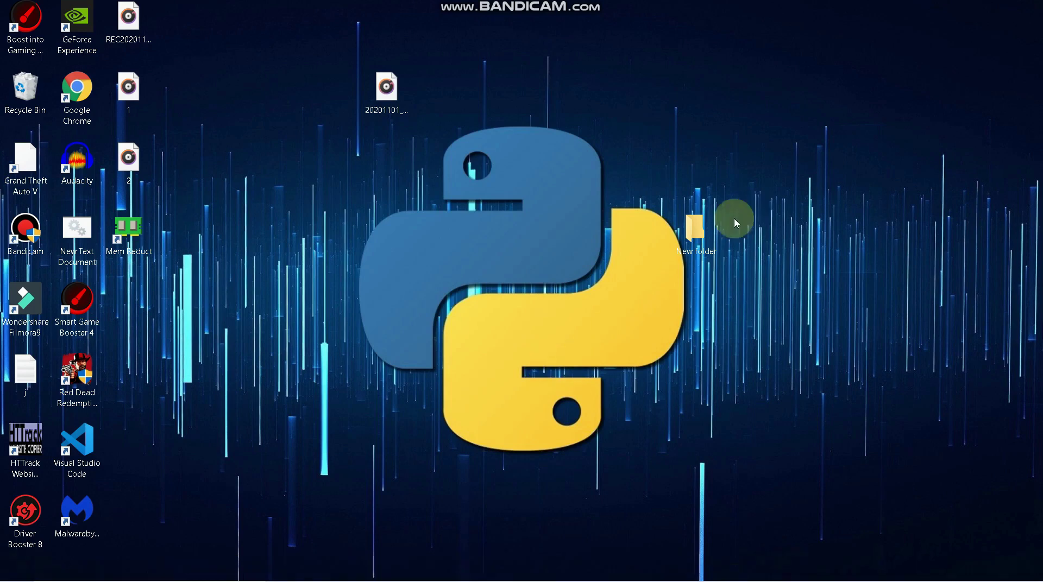
pyautogui.click(313, 568)
pyautogui.click(43, 201)
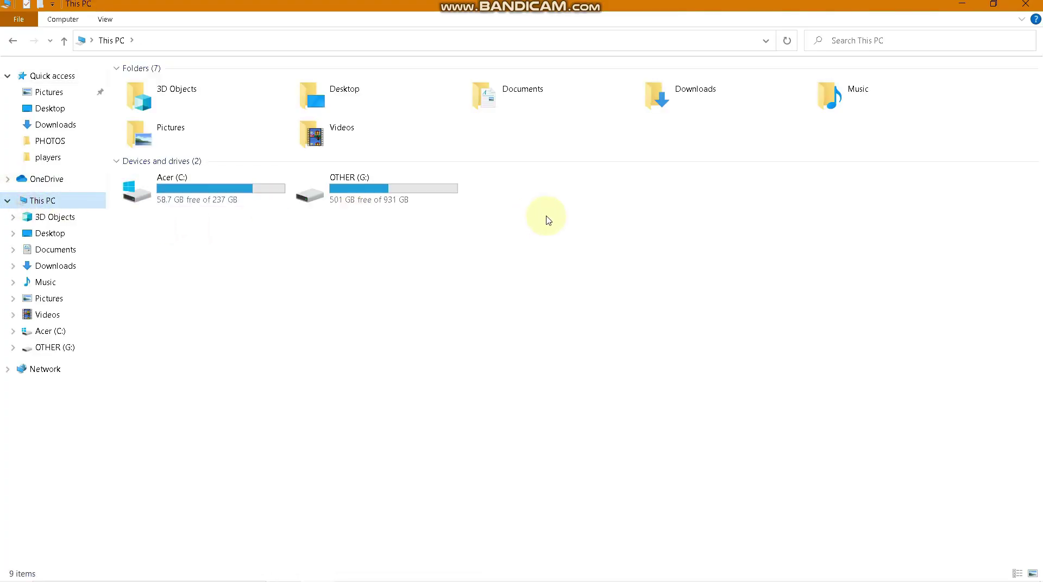
pyautogui.click(70, 124)
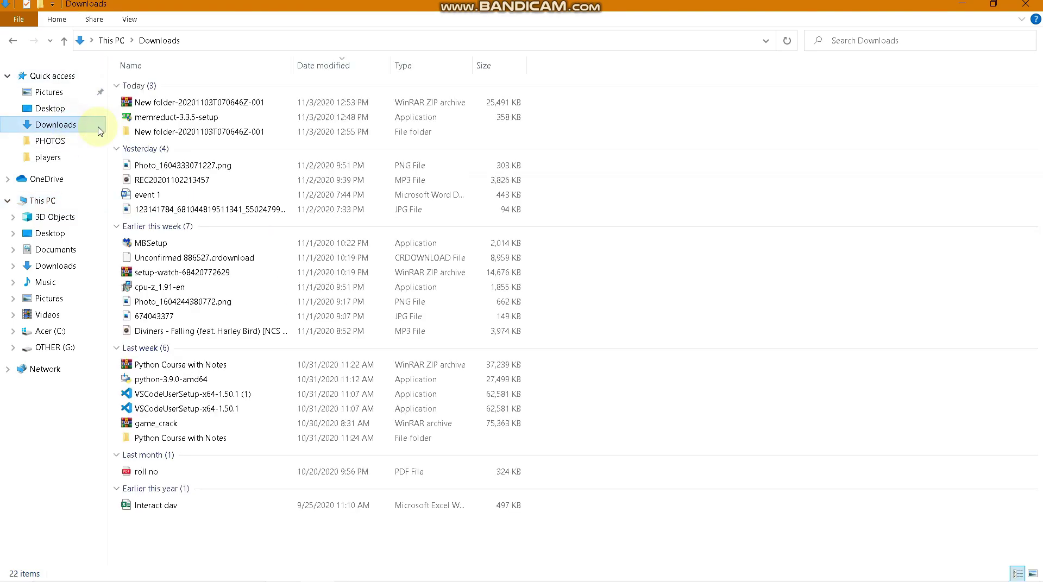
pyautogui.click(220, 136)
pyautogui.doubleClick(220, 135)
pyautogui.doubleClick(170, 90)
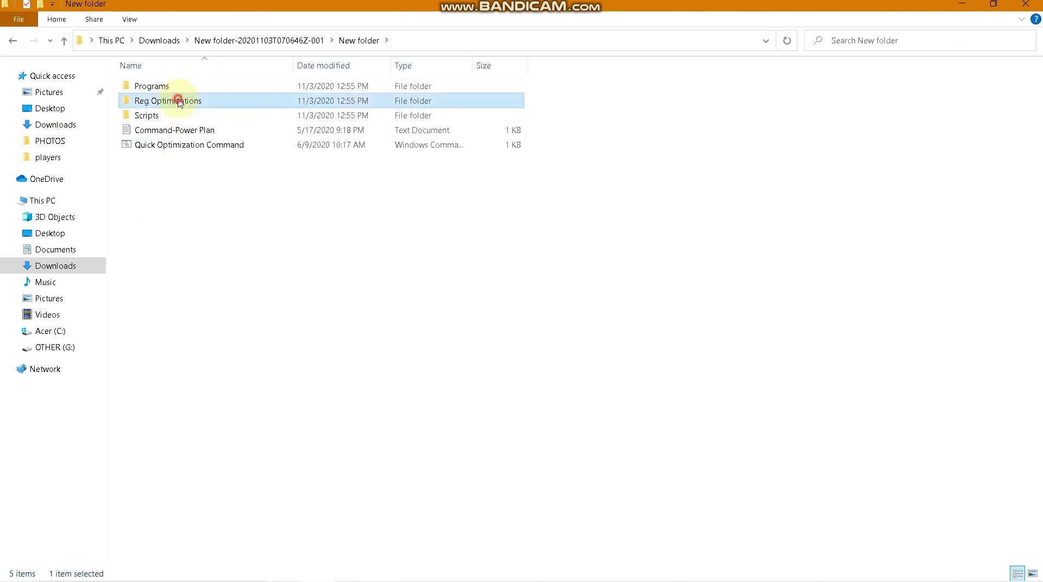
pyautogui.doubleClick(196, 102)
# Look over the registry entry files in Reg Optimizations, then close File Explorer and refresh the desktop
pyautogui.moveTo(202, 266); pyautogui.dragTo(196, 135)
pyautogui.moveTo(205, 131); pyautogui.dragTo(211, 261)
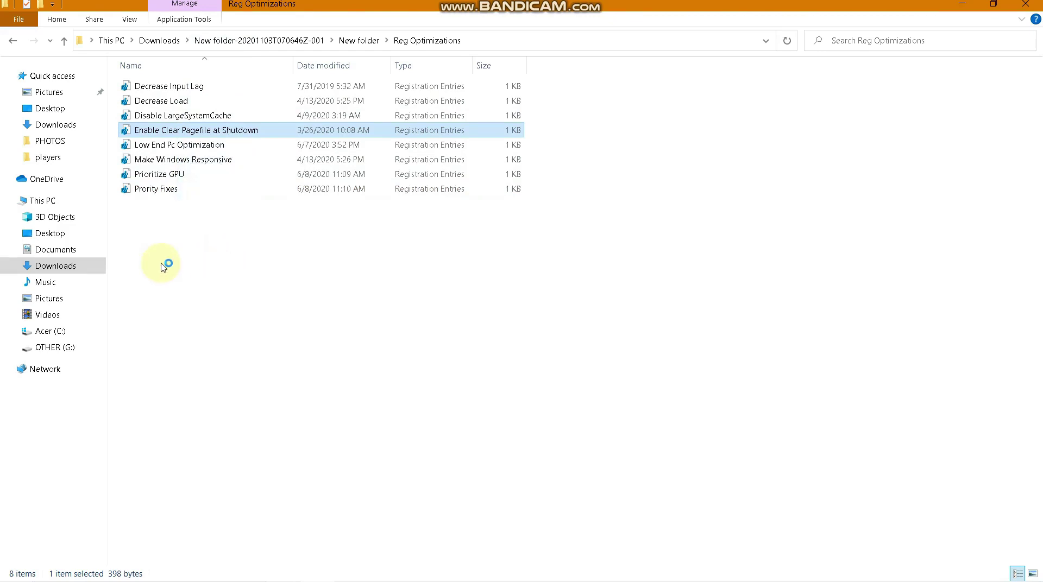
pyautogui.rightClick(499, 341)
pyautogui.click(535, 394)
pyautogui.click(1026, 5)
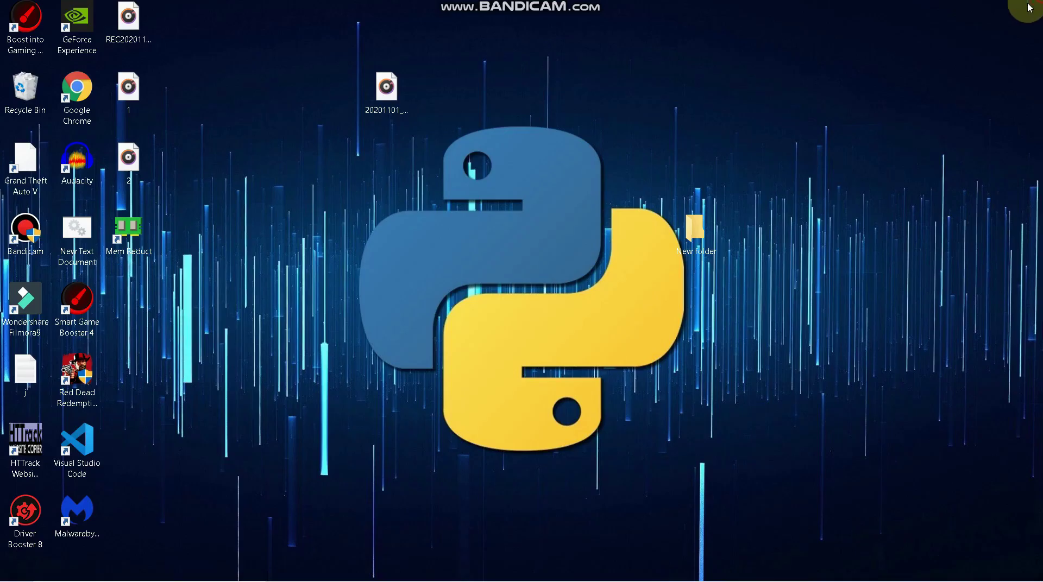
pyautogui.rightClick(742, 143)
pyautogui.click(798, 185)
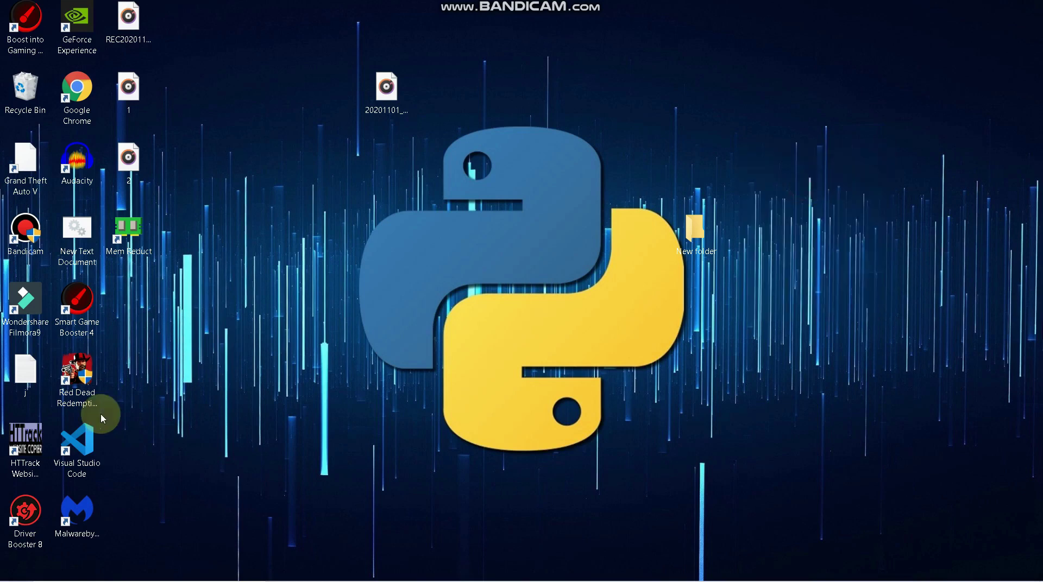
# In NVIDIA Control Panel's global 3D settings, set the power management mode to Prefer maximum performance, apply it, and close the window
pyautogui.rightClick(436, 178)
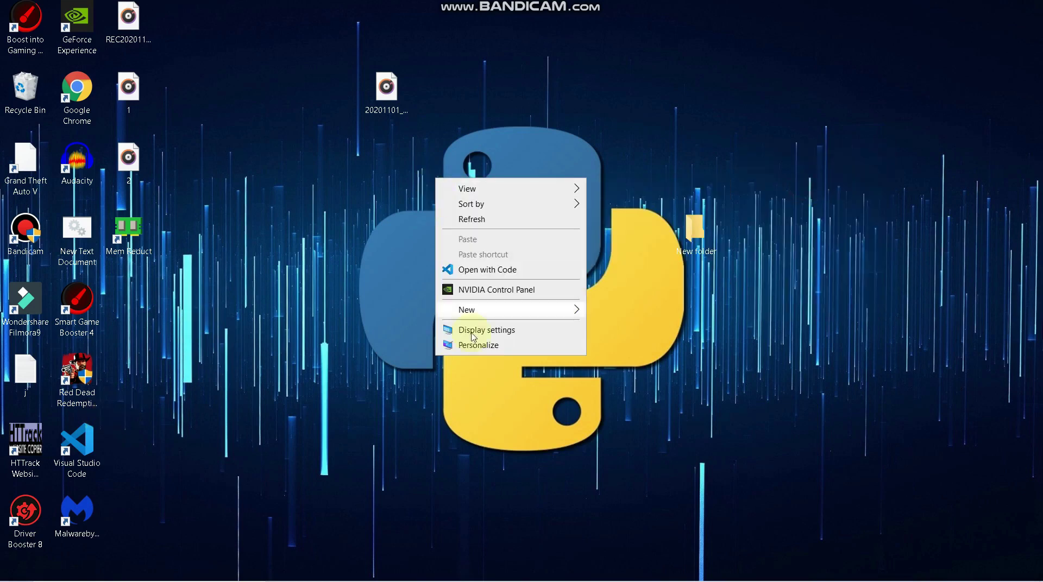
pyautogui.click(483, 291)
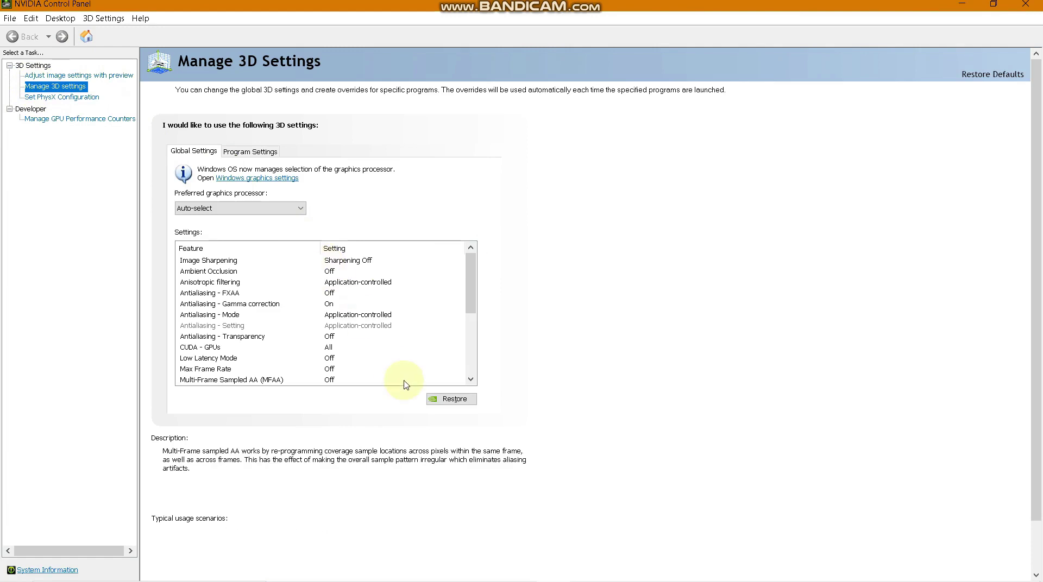
pyautogui.scroll(-1, 217, 330)
pyautogui.scroll(-1, 217, 330)
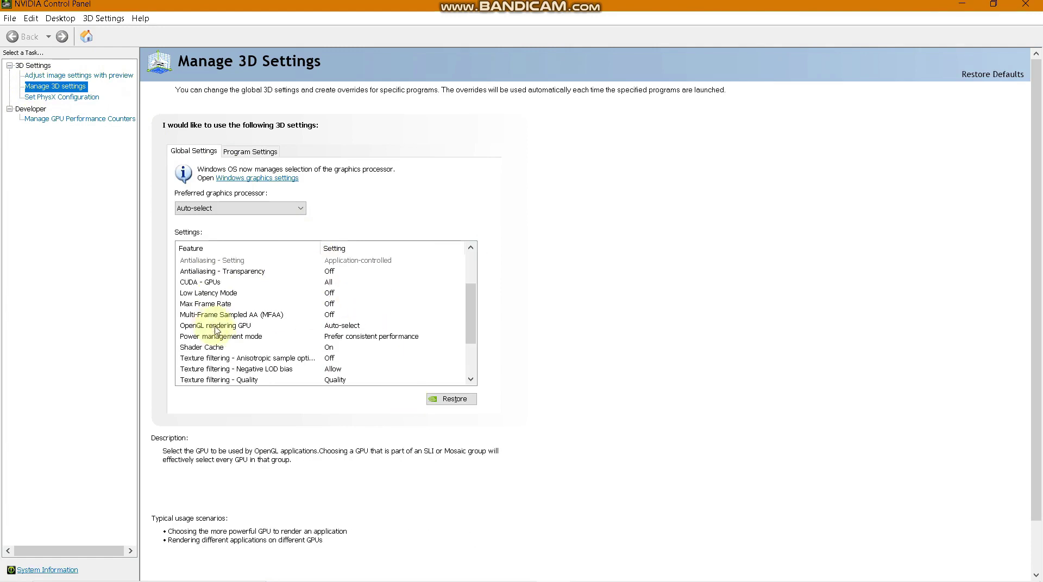
pyautogui.click(250, 339)
pyautogui.click(384, 339)
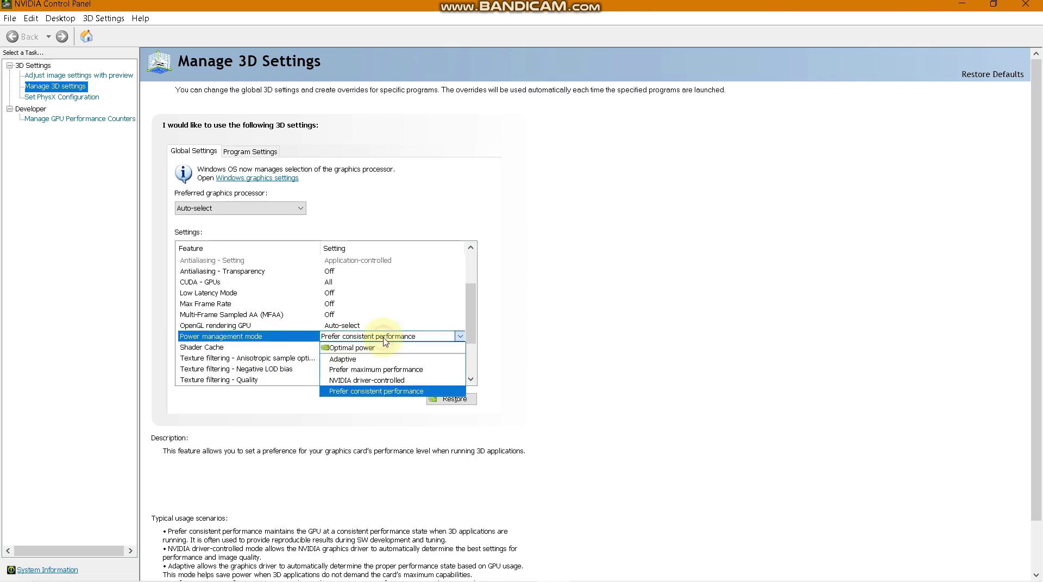
pyautogui.click(390, 370)
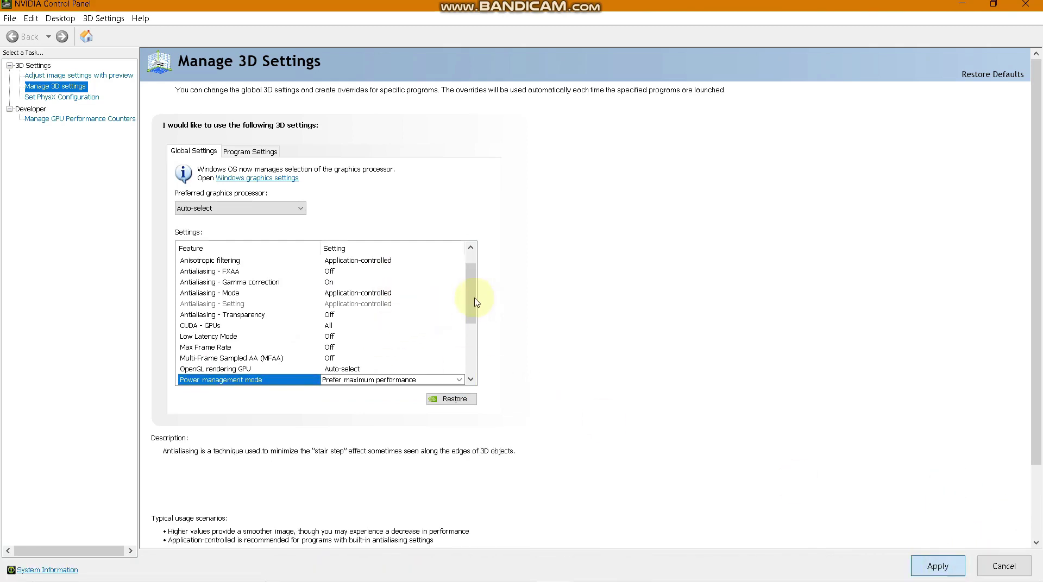
pyautogui.scroll(1, 476, 302)
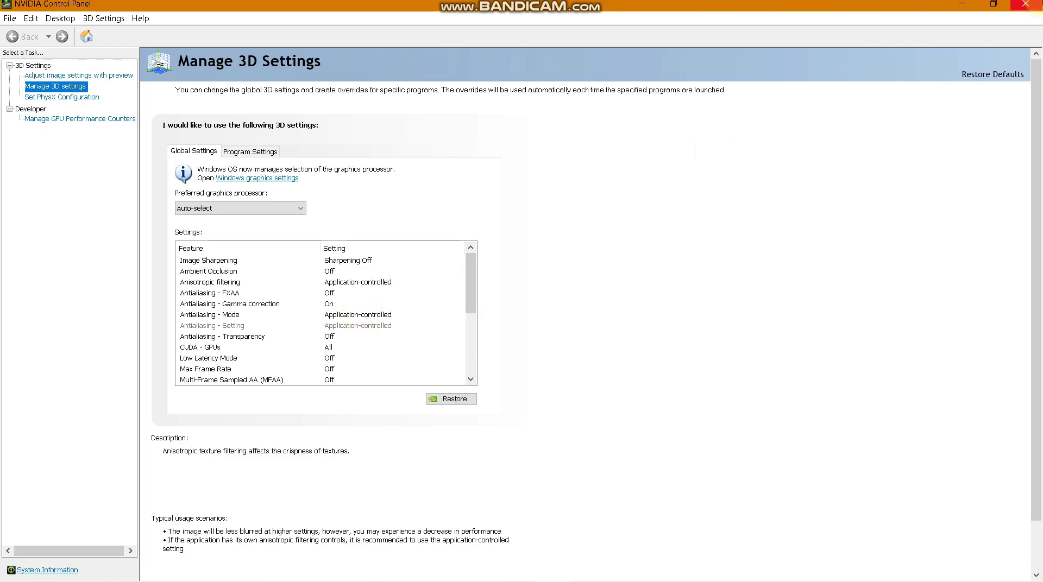
pyautogui.click(1025, 4)
# Launch GeForce Experience from the desktop and open its general settings at the in-game overlay option
pyautogui.rightClick(216, 264)
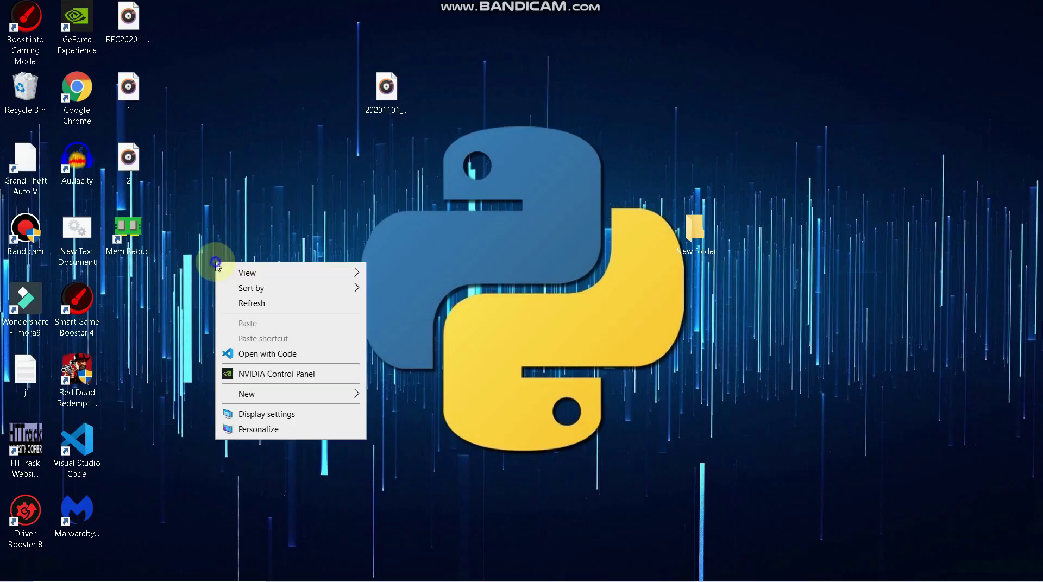
pyautogui.click(277, 307)
pyautogui.click(74, 27)
pyautogui.click(527, 416)
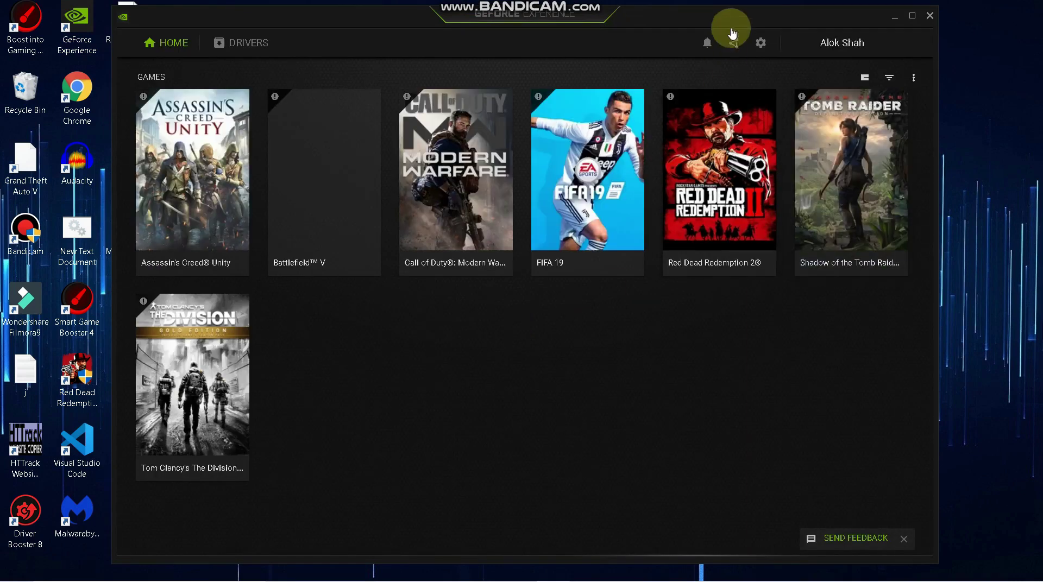
pyautogui.click(763, 44)
pyautogui.scroll(-4, 451, 375)
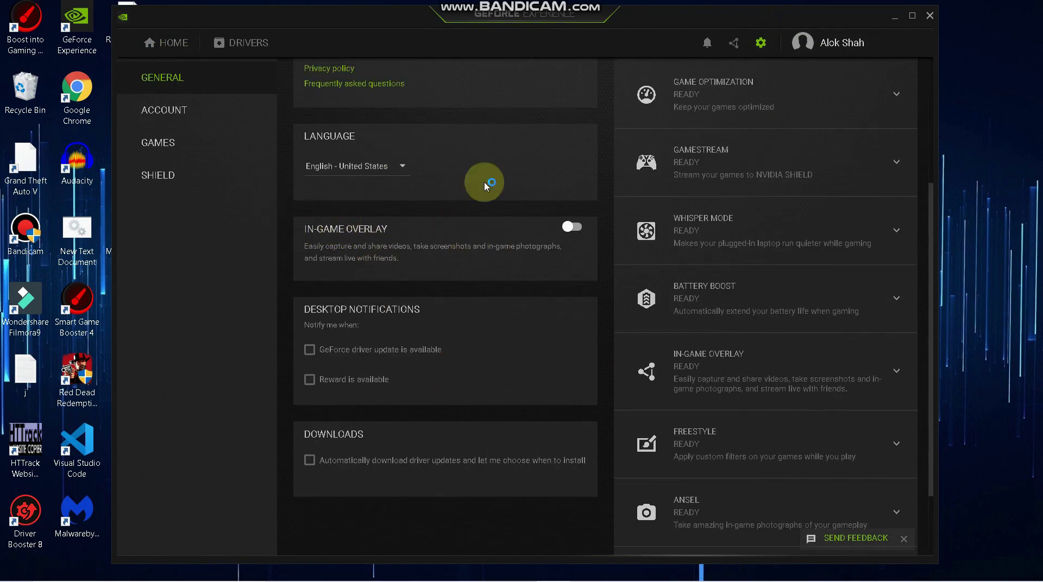
# Switch the in-game overlay on and back off
pyautogui.click(577, 227)
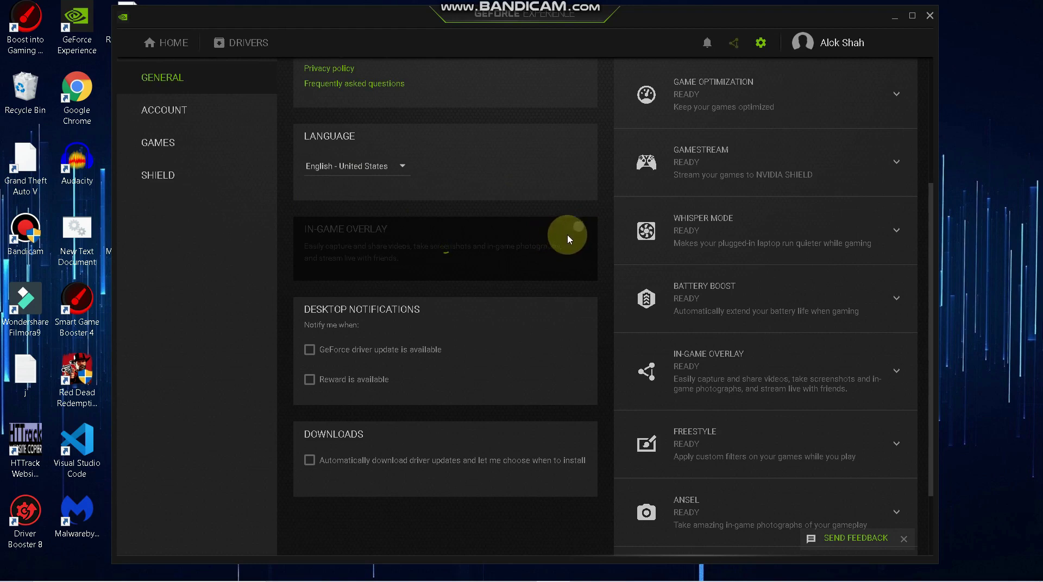
pyautogui.click(571, 233)
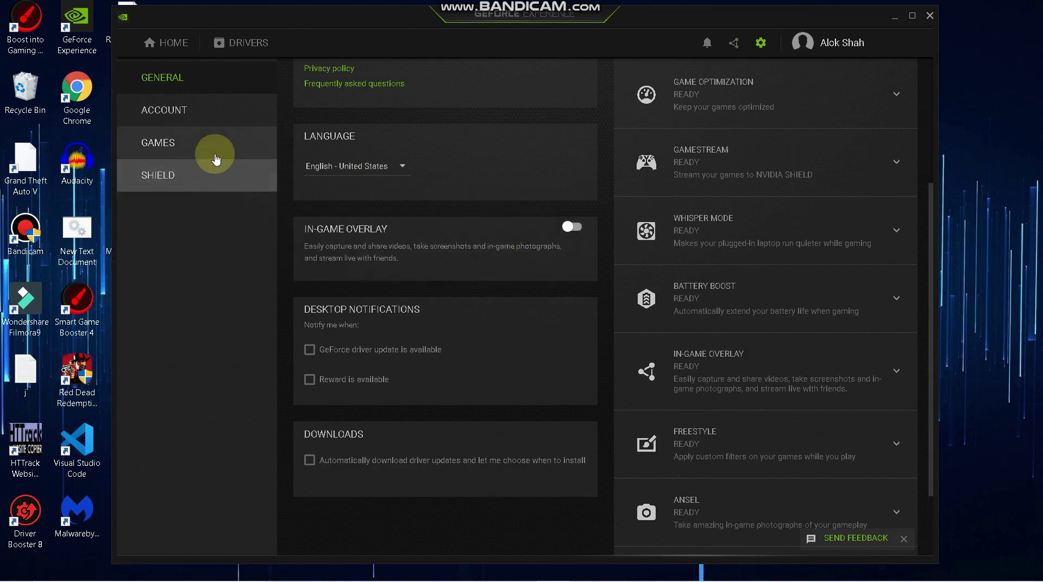
# Review the game settings, including Whisper Mode and Battery Boost, and the Game Ready Driver page, then close GeForce Experience
pyautogui.click(194, 147)
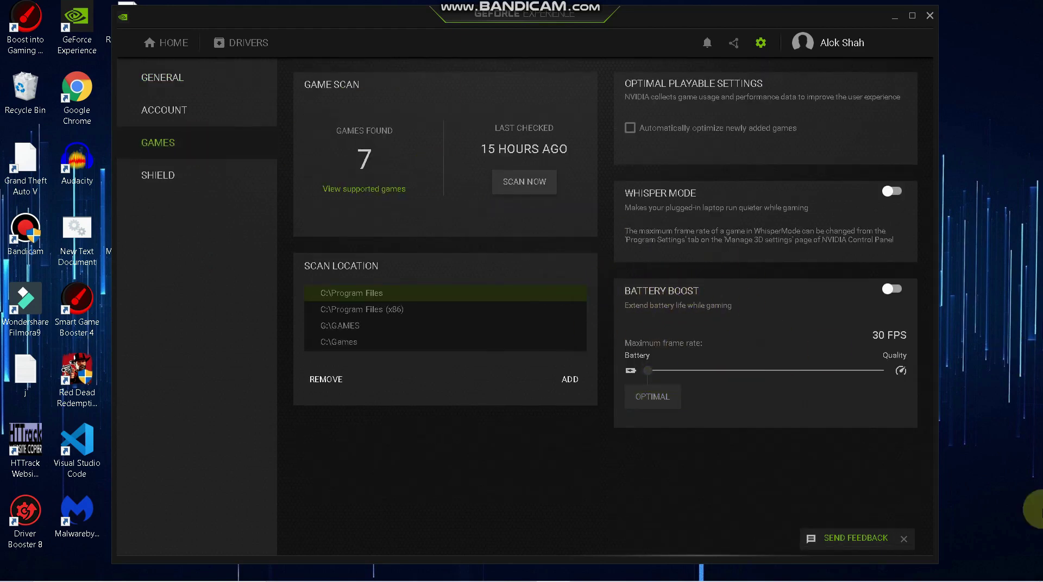
pyautogui.click(164, 74)
pyautogui.click(166, 54)
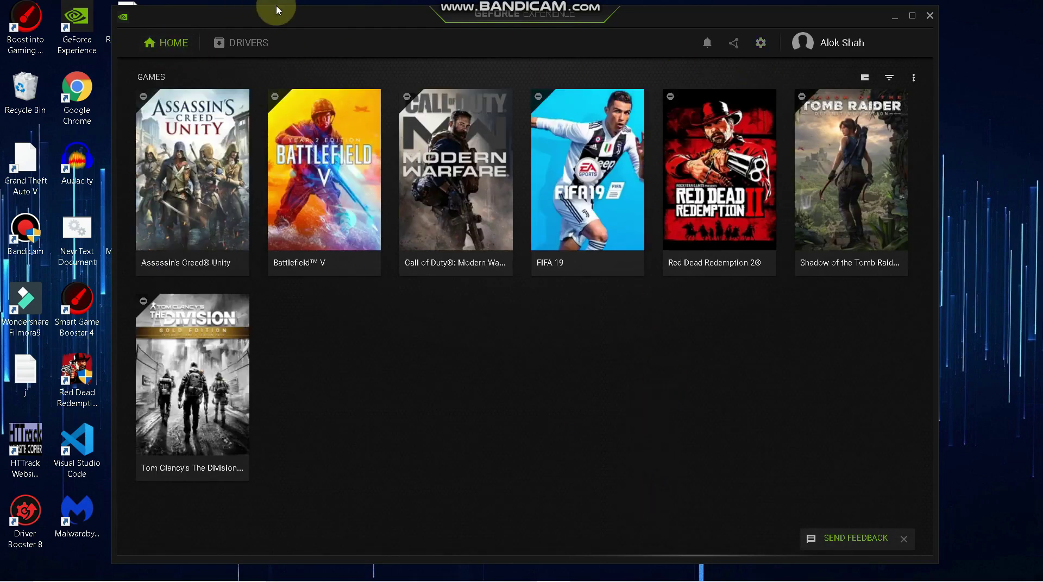
pyautogui.click(252, 58)
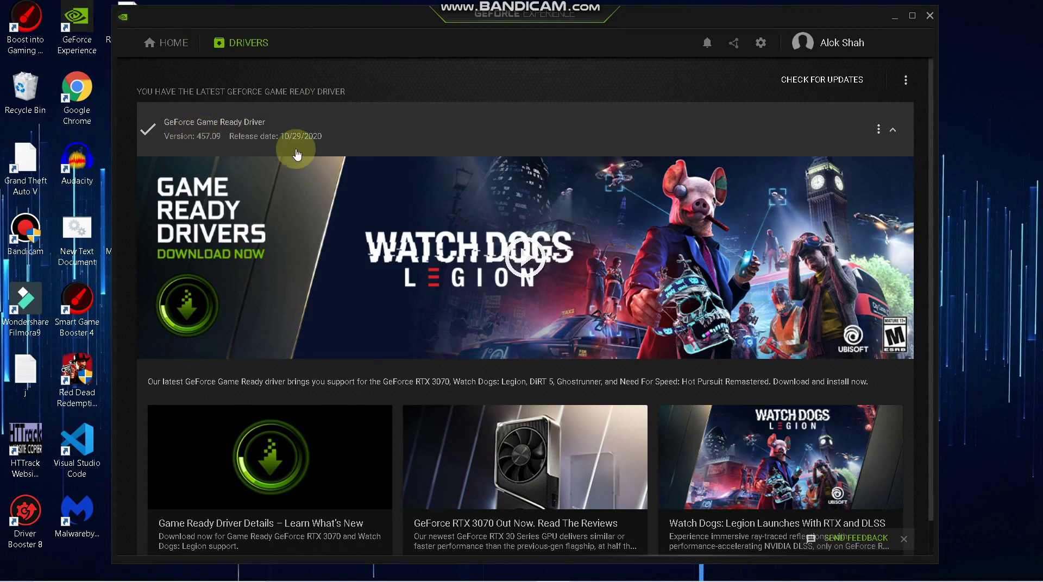
pyautogui.click(875, 143)
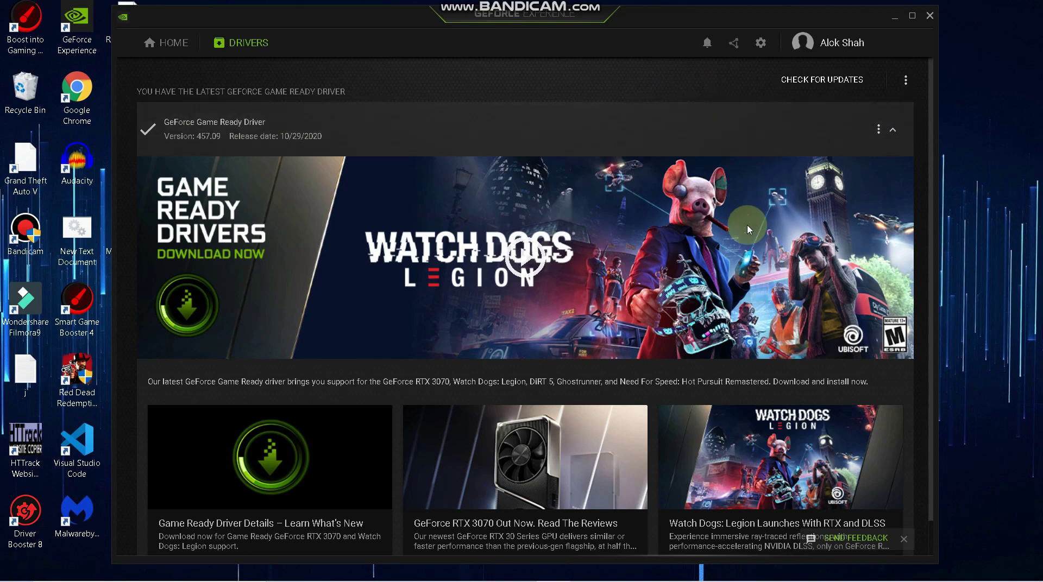
pyautogui.click(924, 22)
pyautogui.rightClick(635, 215)
pyautogui.click(648, 251)
pyautogui.rightClick(483, 274)
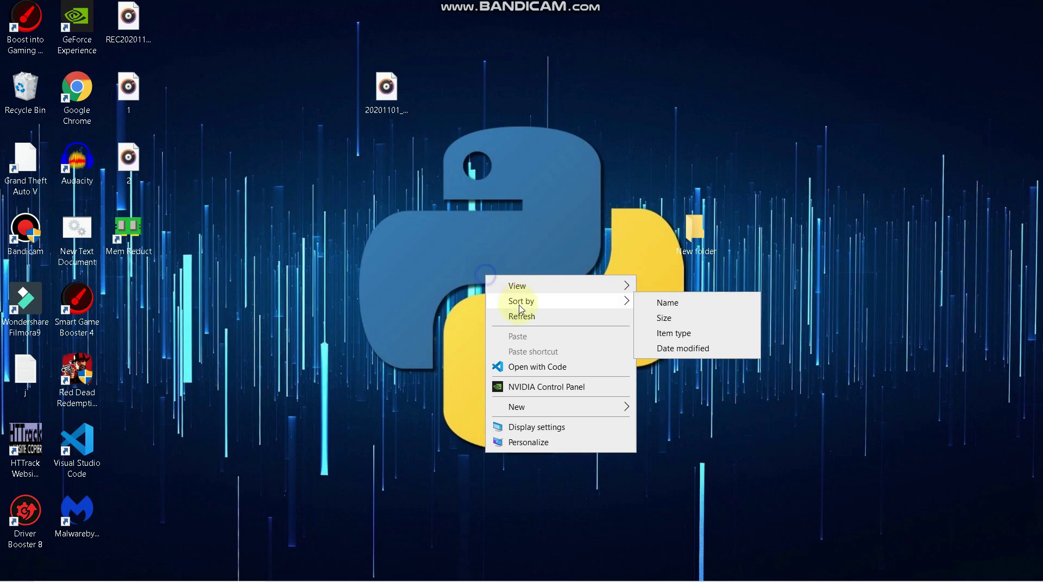
pyautogui.click(517, 320)
pyautogui.rightClick(521, 309)
pyautogui.click(543, 352)
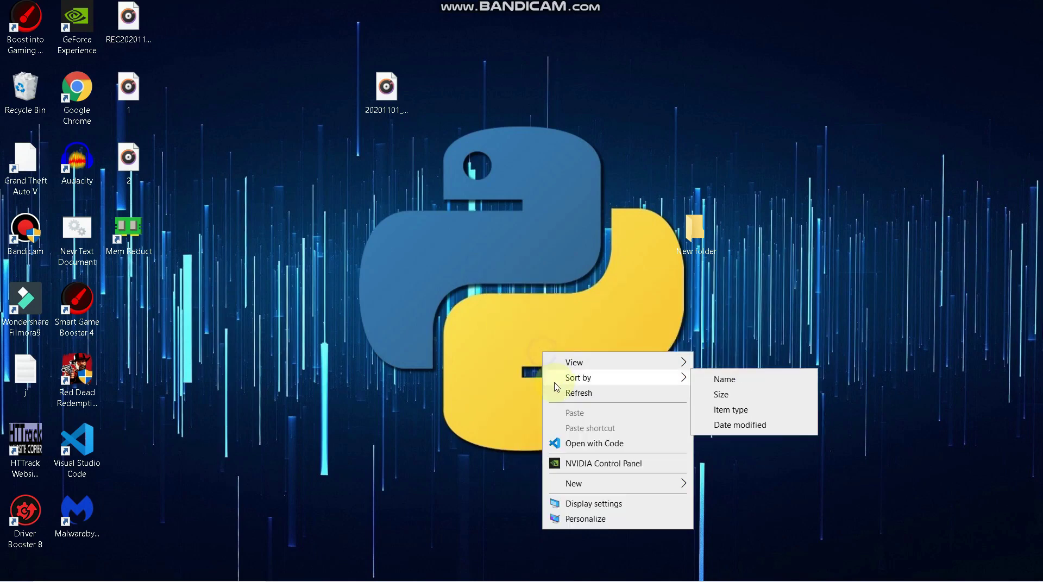
pyautogui.click(554, 351)
pyautogui.rightClick(323, 186)
pyautogui.click(351, 227)
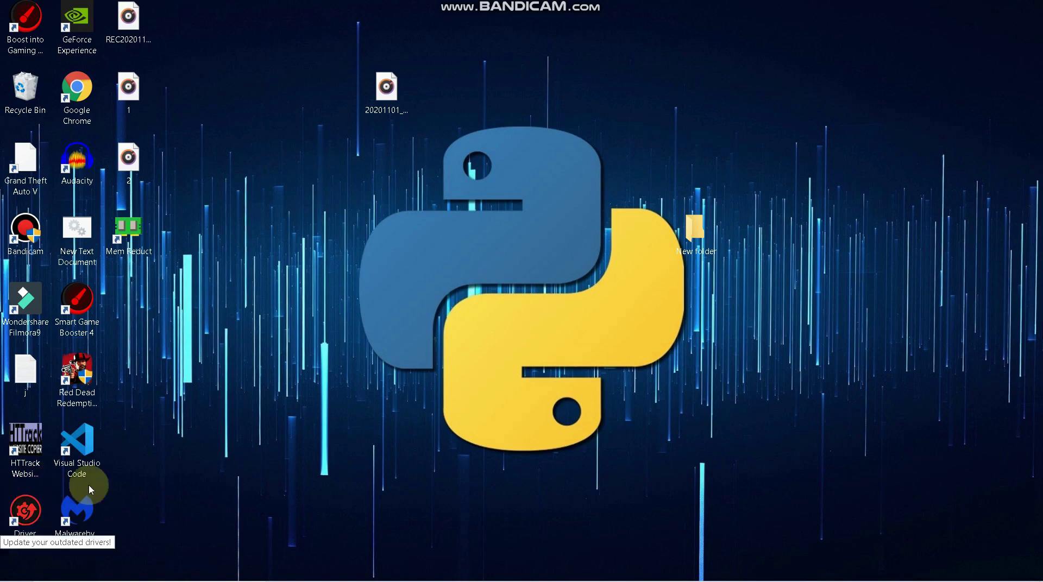
pyautogui.rightClick(346, 227)
pyautogui.click(378, 269)
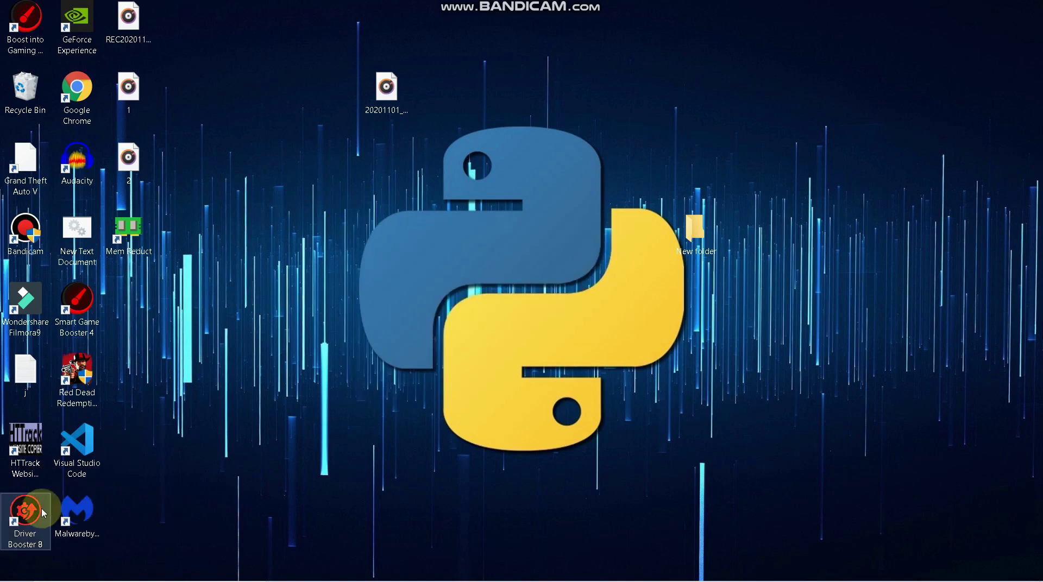
# Launch Driver Booster 8 and scan the computer for outdated drivers
pyautogui.click(25, 514)
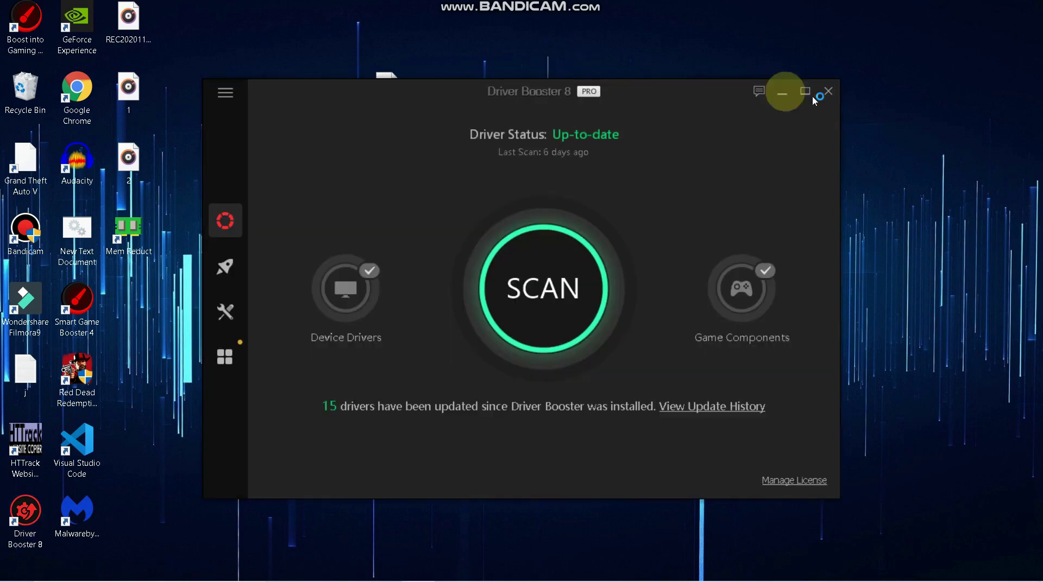
pyautogui.moveTo(443, 87); pyautogui.dragTo(477, 90)
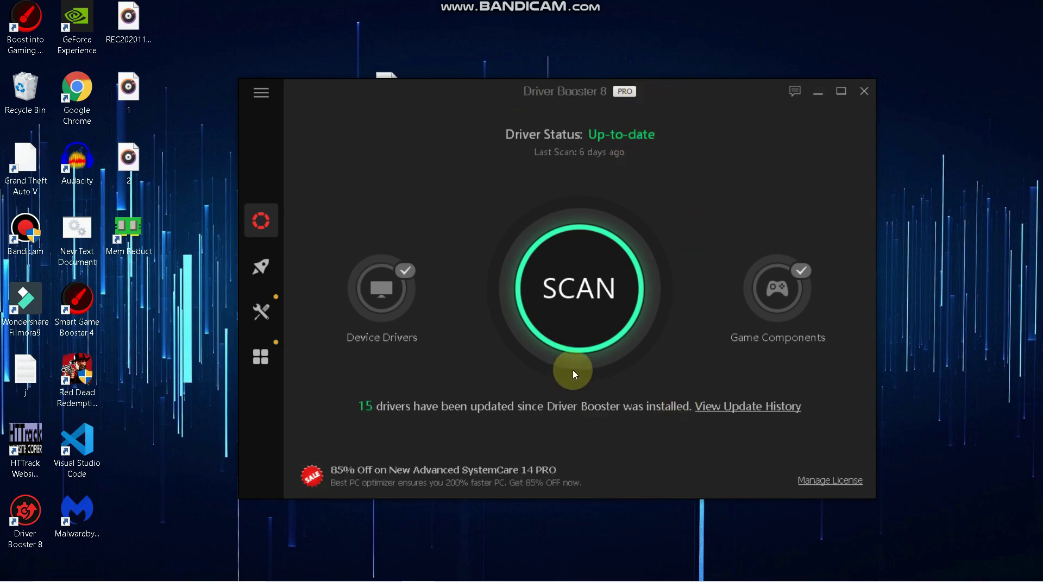
pyautogui.click(575, 328)
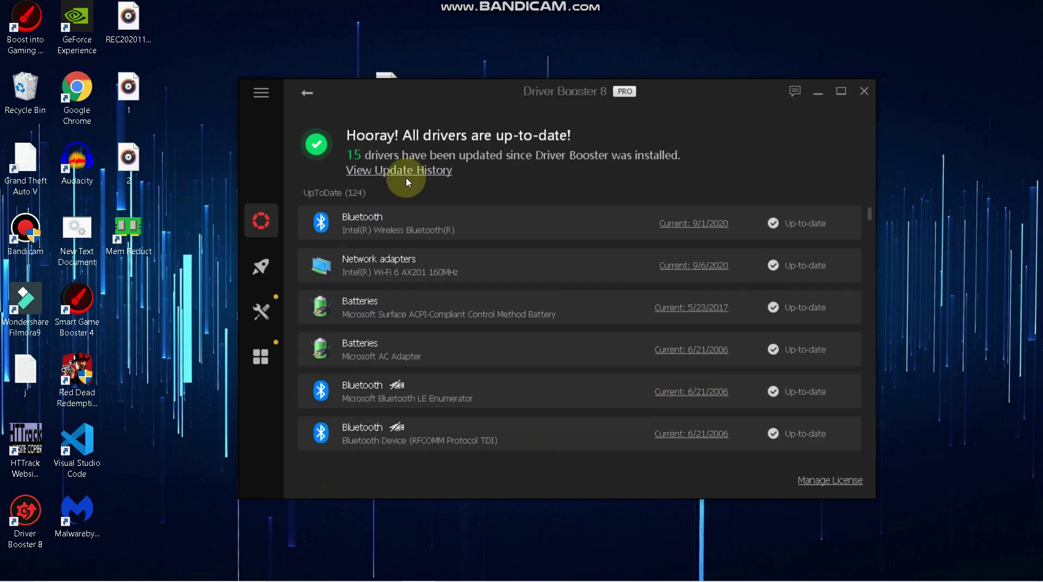
# Examine the full list of scanned drivers, then close Driver Booster and refresh the desktop
pyautogui.scroll(-15, 524, 314)
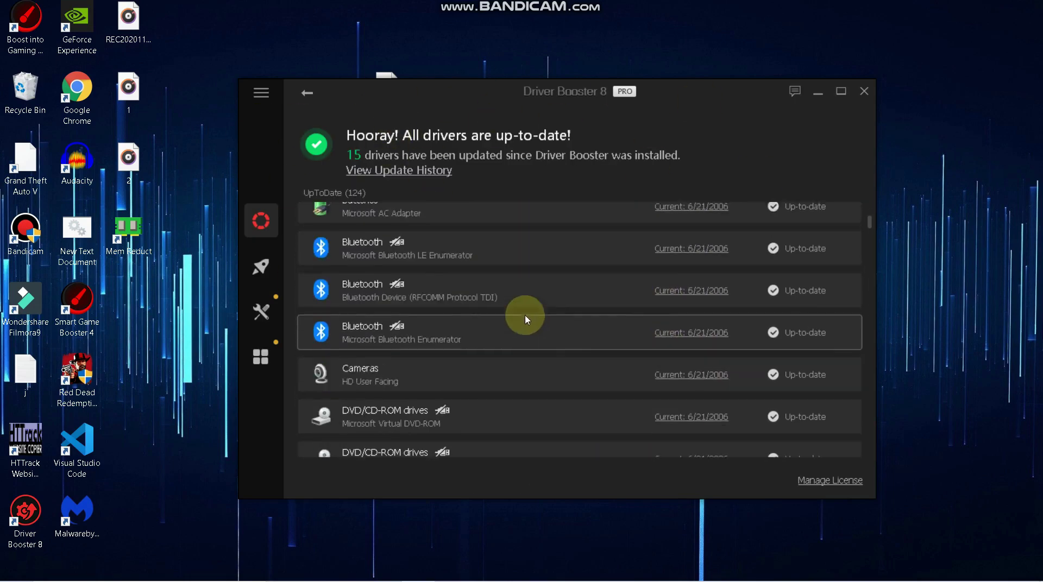
pyautogui.scroll(-5, 513, 373)
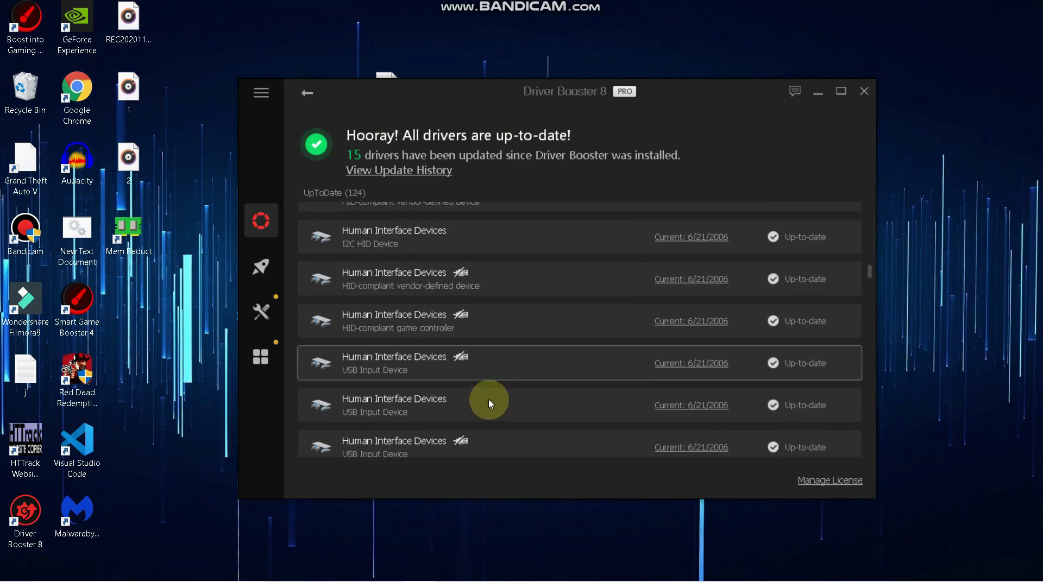
pyautogui.scroll(-10, 496, 361)
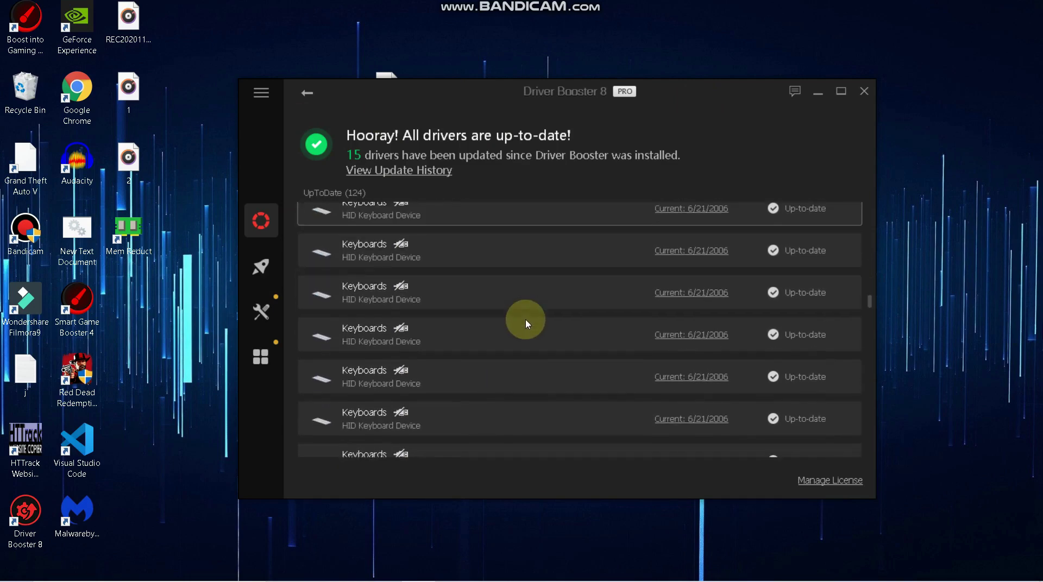
pyautogui.scroll(-15, 525, 328)
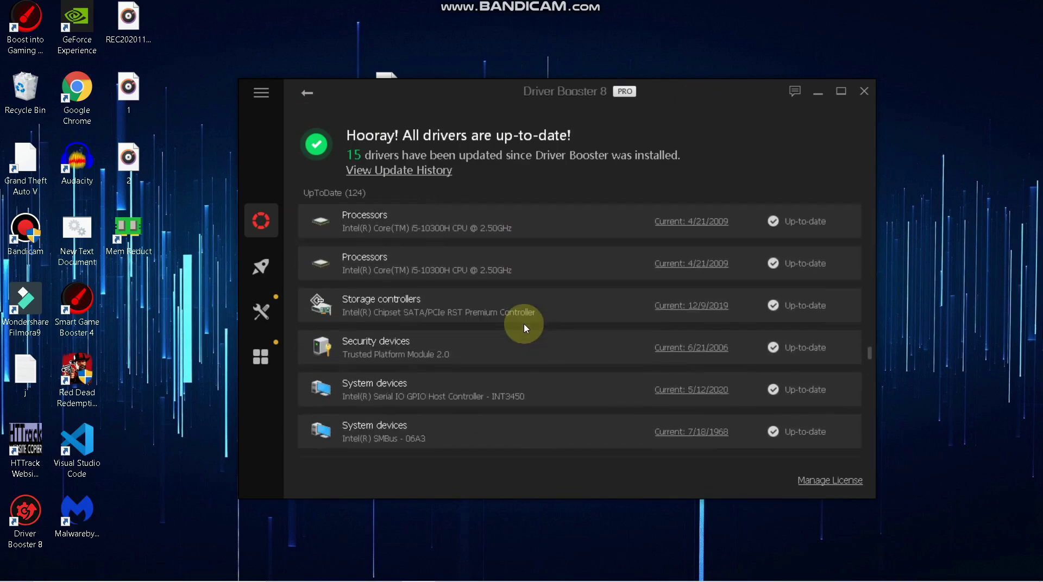
pyautogui.scroll(-15, 523, 327)
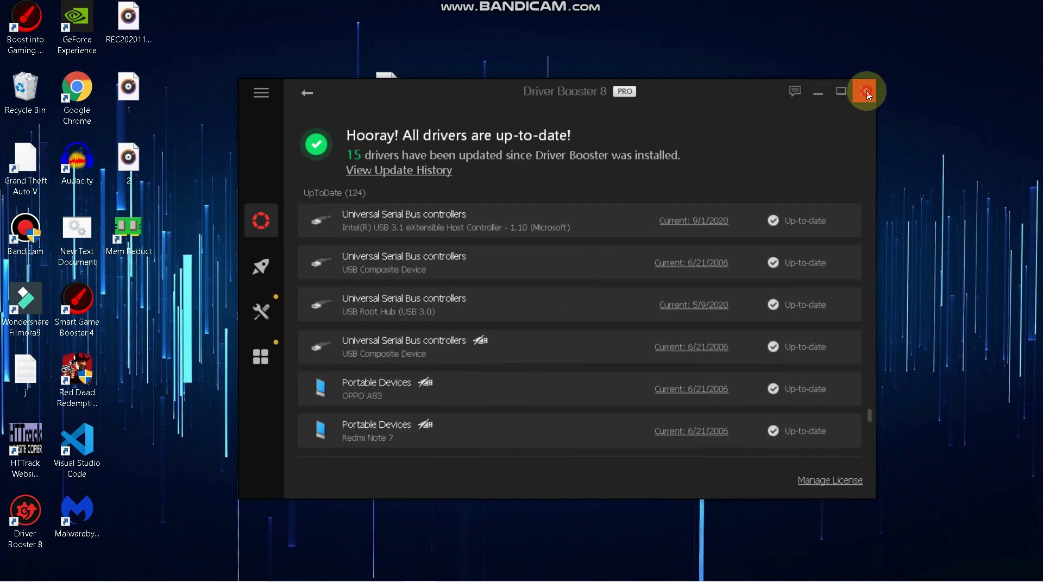
pyautogui.click(865, 92)
pyautogui.rightClick(706, 151)
pyautogui.click(736, 191)
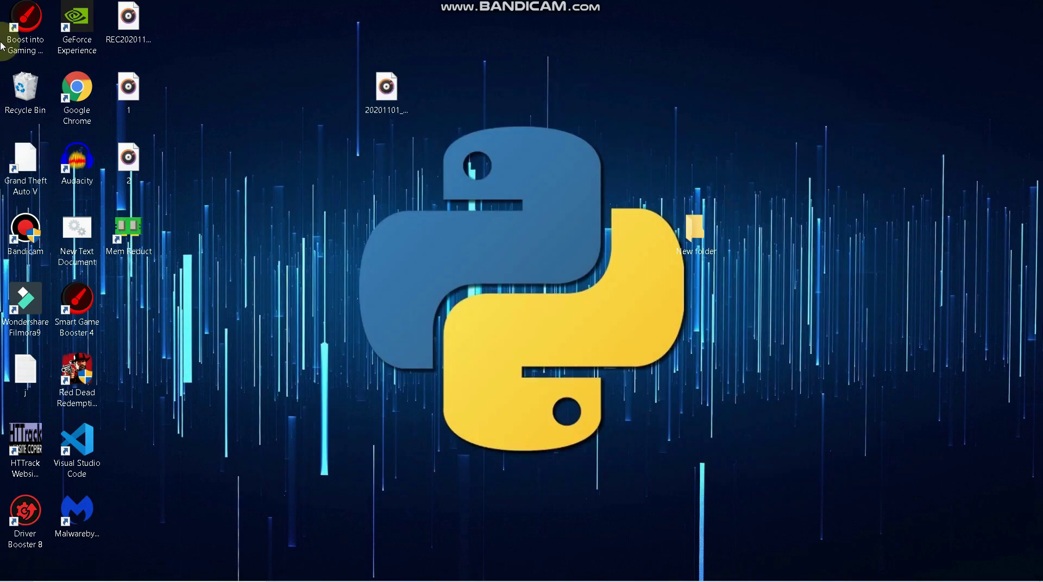
# Launch Smart Game Booster 4 and run a Level I Super Boost, restoring the PC from it once boosted
pyautogui.click(106, 309)
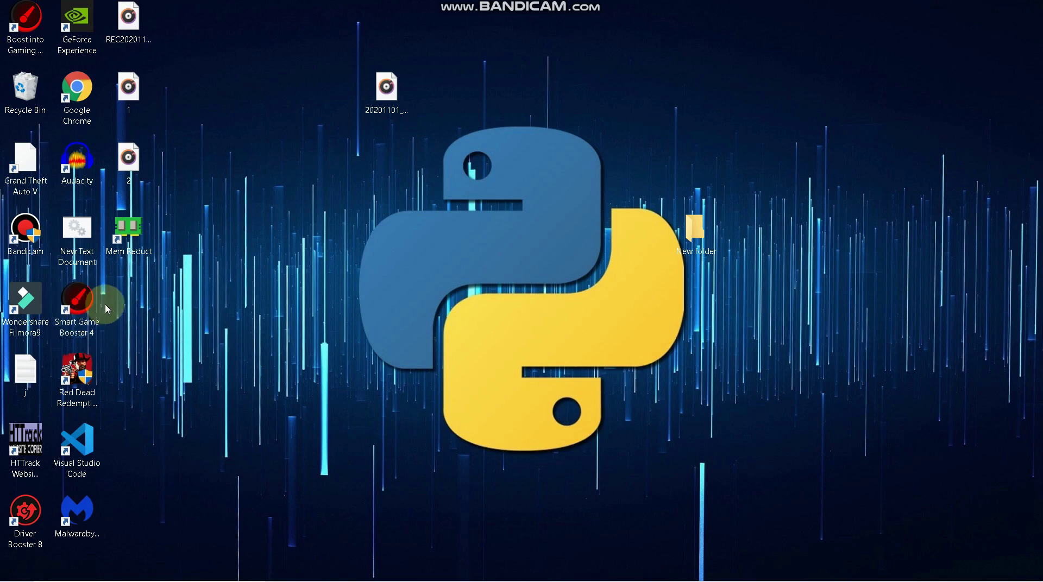
pyautogui.doubleClick(84, 302)
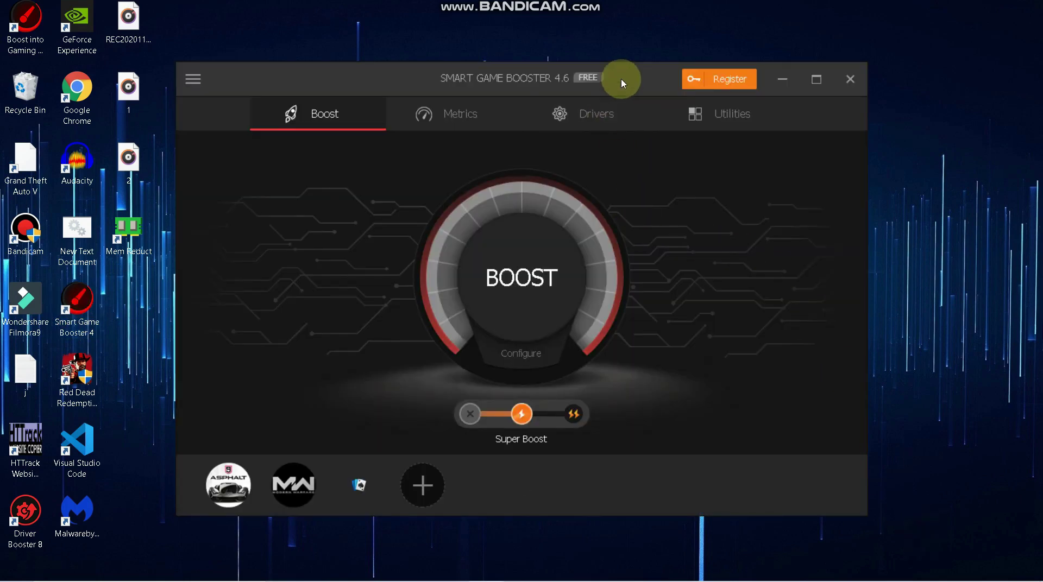
pyautogui.moveTo(623, 83); pyautogui.dragTo(681, 52)
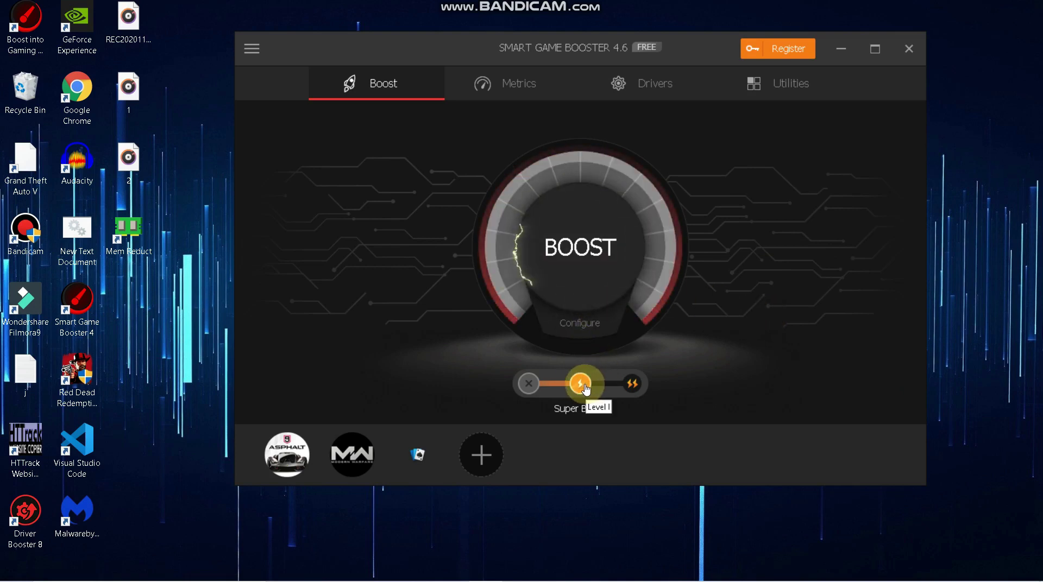
pyautogui.click(575, 278)
pyautogui.click(649, 308)
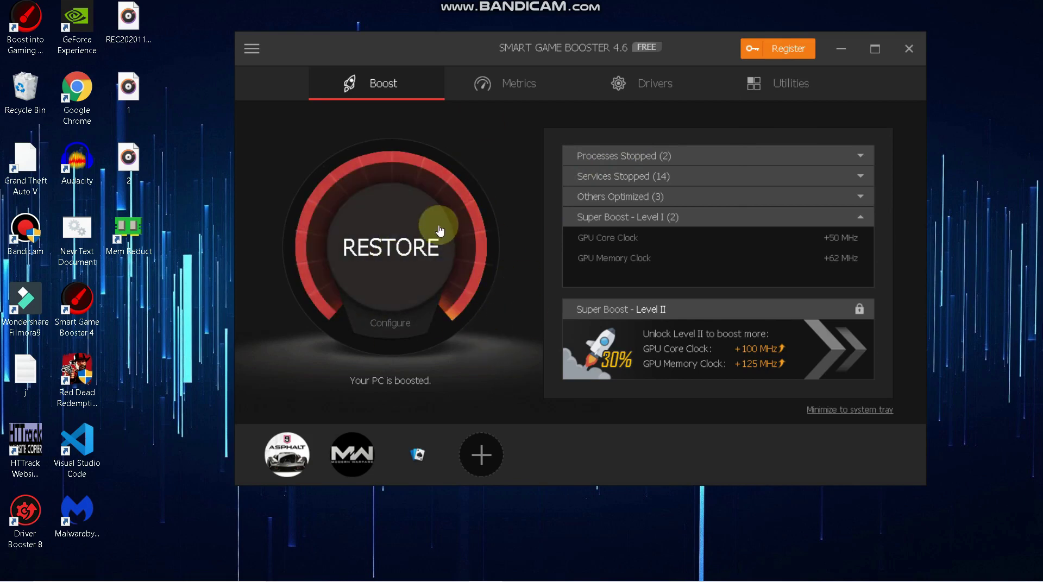
pyautogui.click(440, 230)
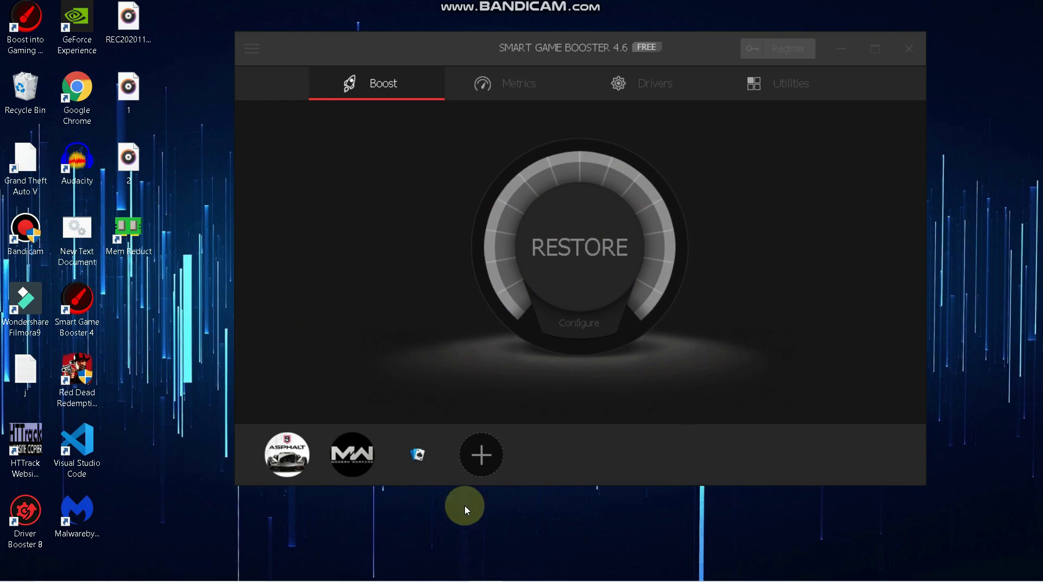
# Open Acer NitroSense and set the fan control to Max
pyautogui.click(450, 570)
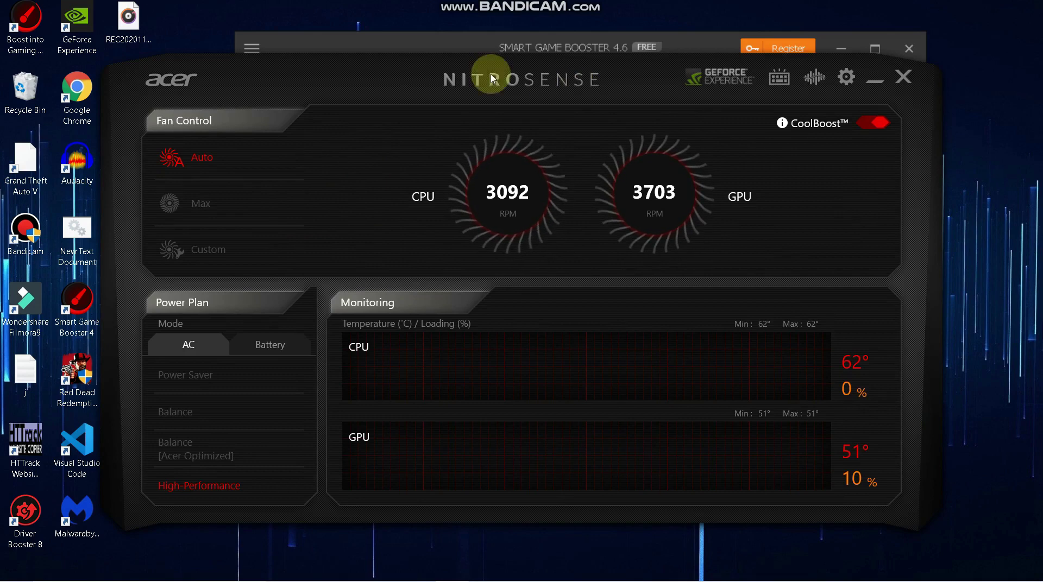
pyautogui.moveTo(362, 60); pyautogui.dragTo(441, 60)
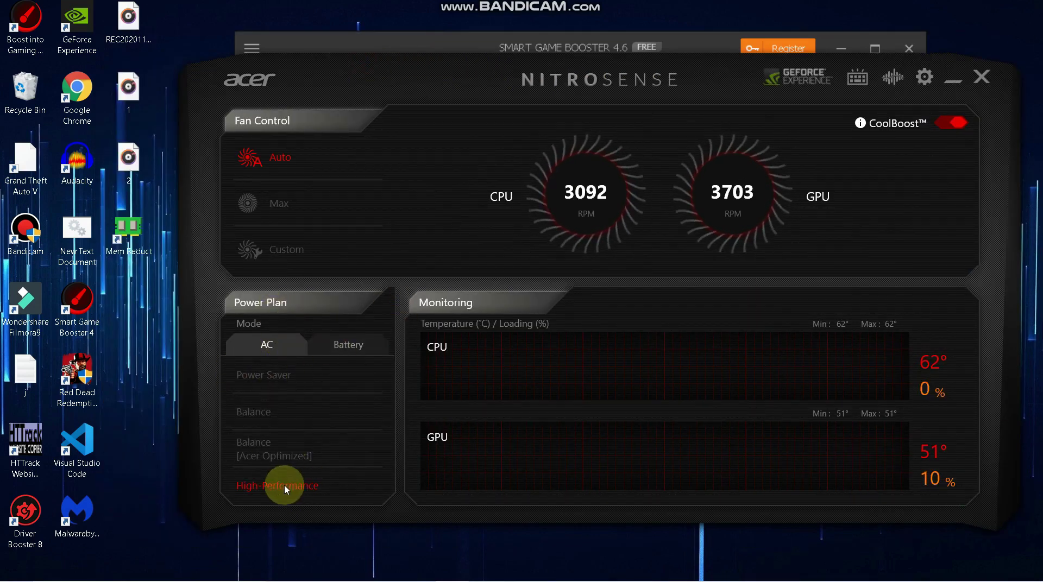
pyautogui.moveTo(664, 80); pyautogui.dragTo(648, 56)
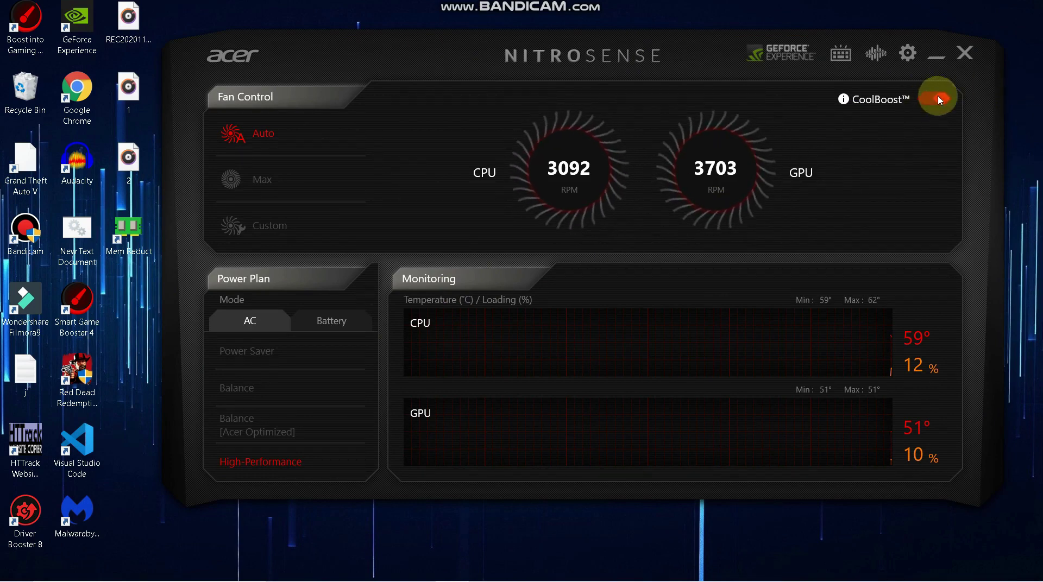
pyautogui.click(262, 179)
# Set the battery-mode power plan to High-Performance, check the AC-mode plan, and close NitroSense
pyautogui.click(345, 320)
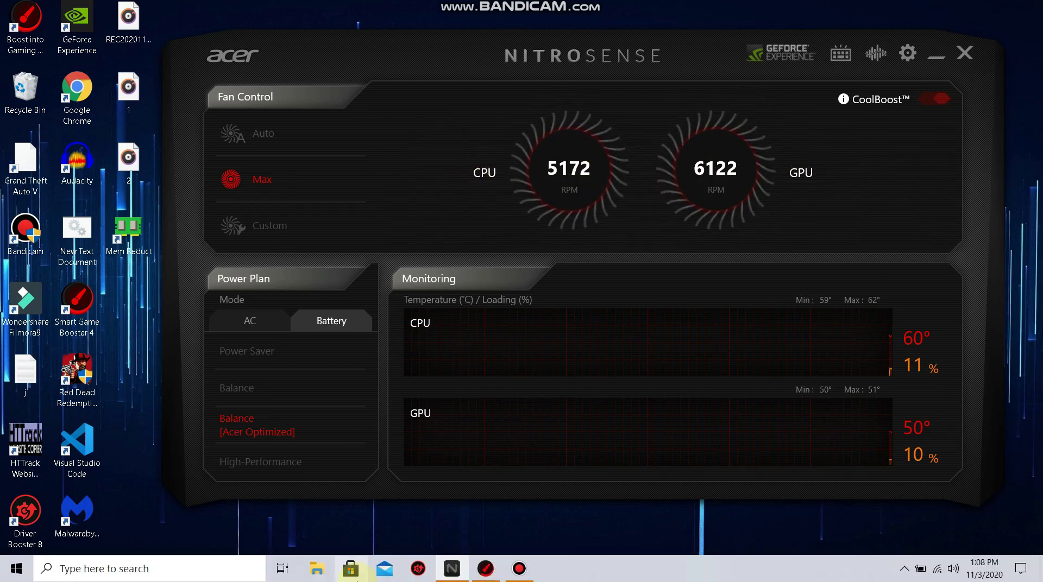
pyautogui.click(277, 473)
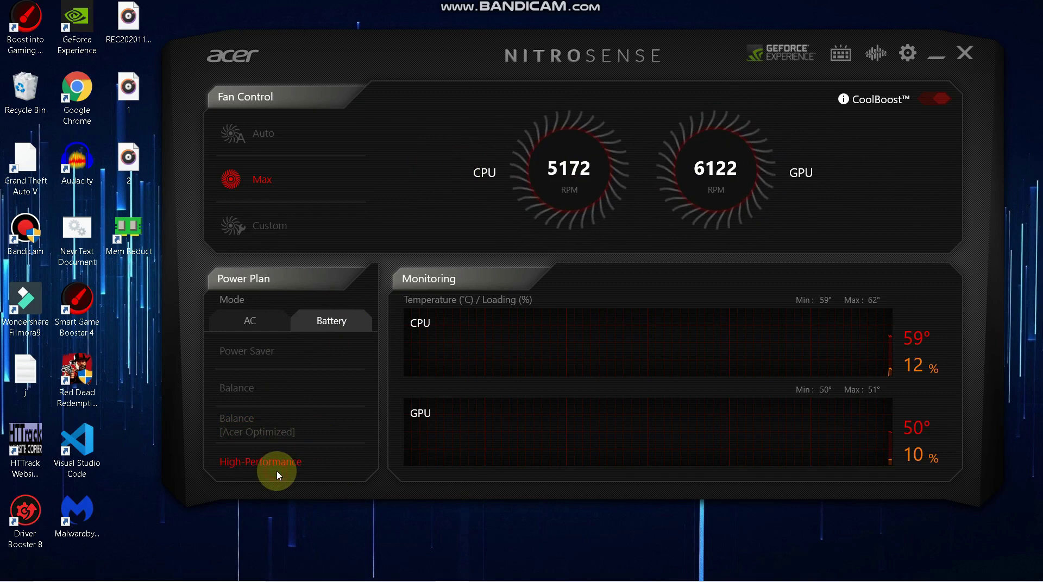
pyautogui.click(251, 321)
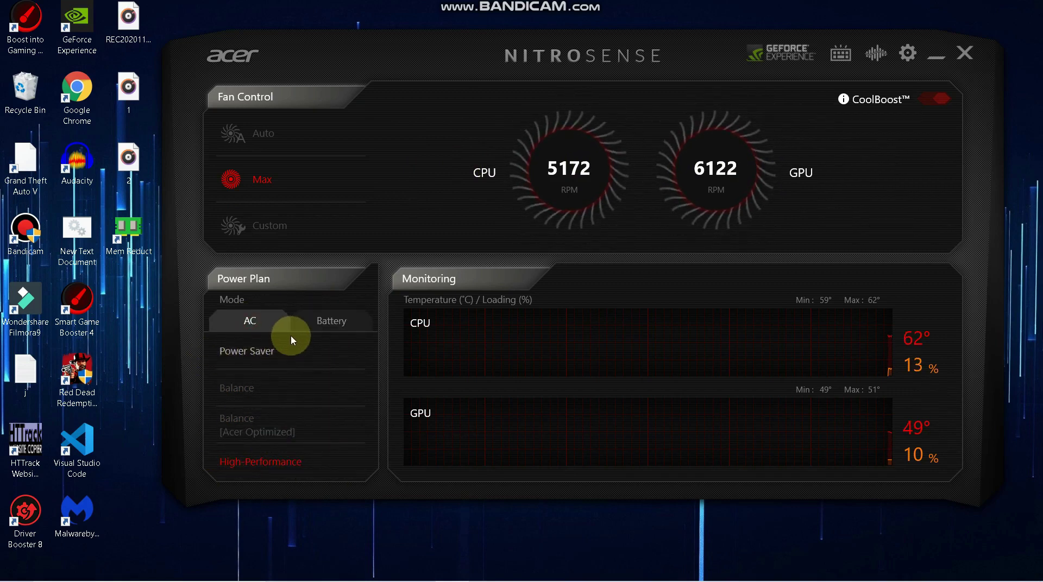
pyautogui.click(307, 329)
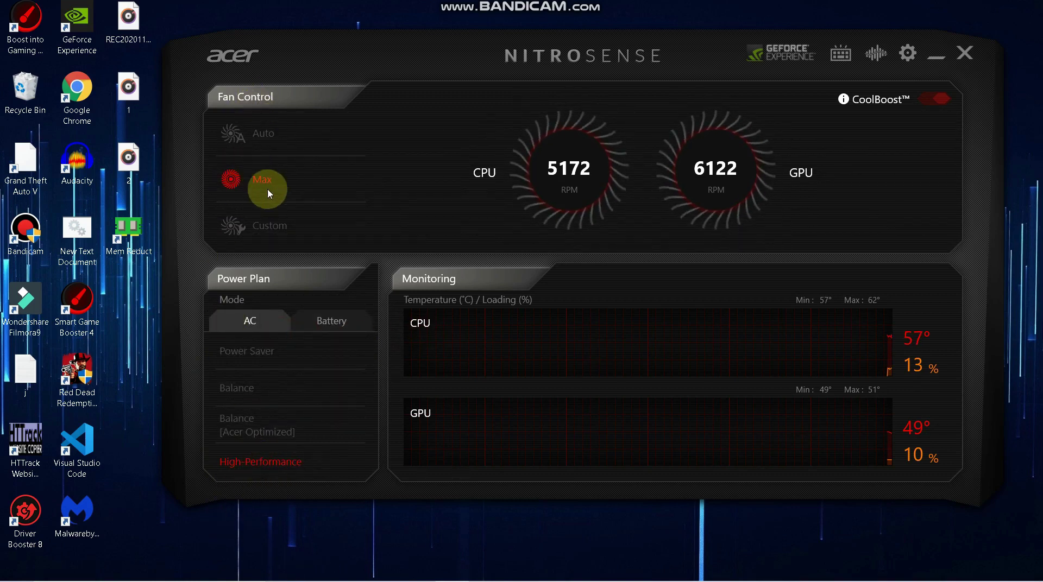
pyautogui.click(964, 52)
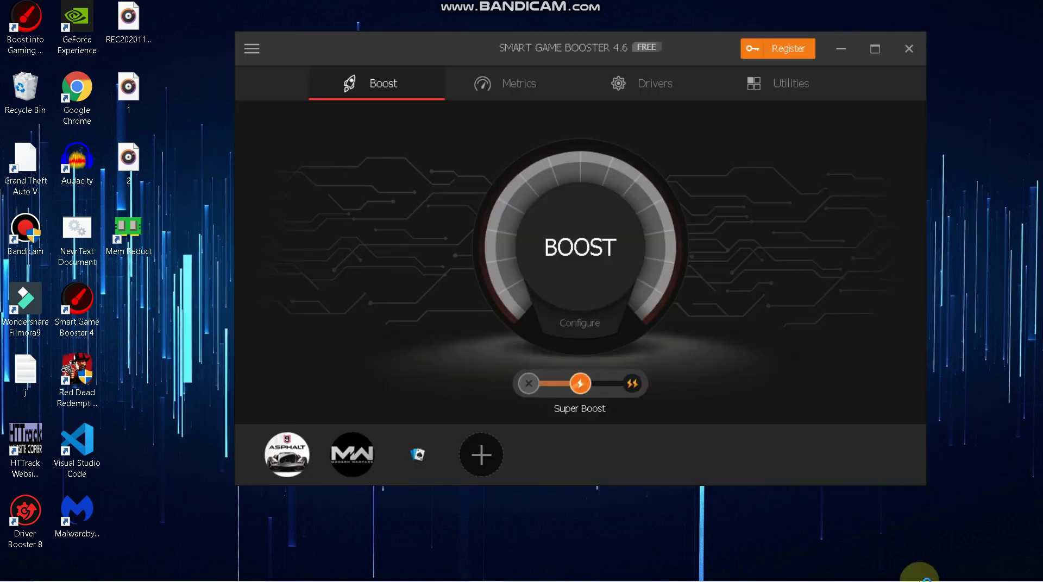
# View Mem Reduct's commands, including Clean memory, dismiss them without choosing one, and minimize Smart Game Booster
pyautogui.click(910, 569)
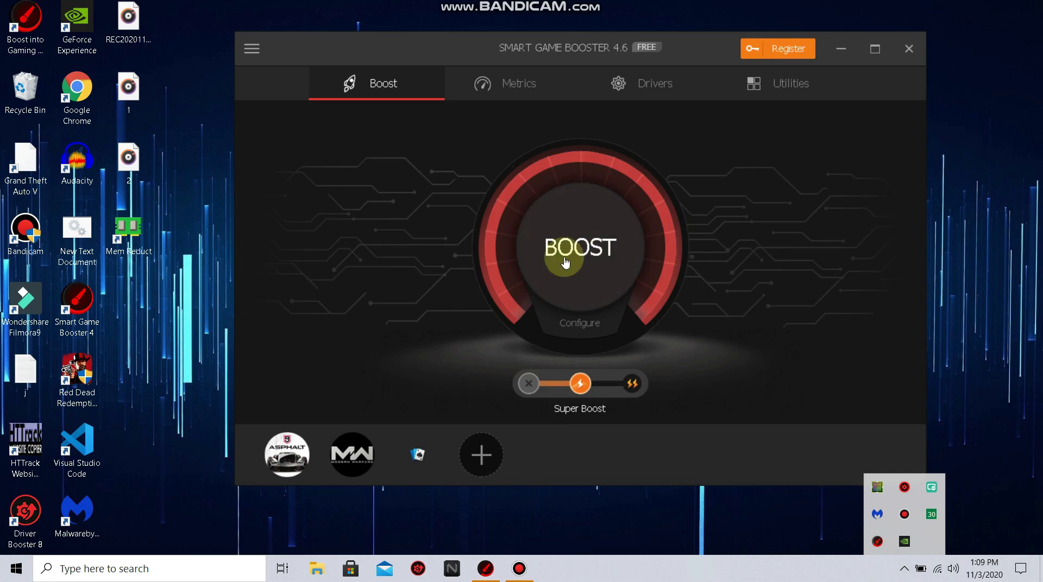
pyautogui.rightClick(931, 514)
pyautogui.moveTo(967, 421)
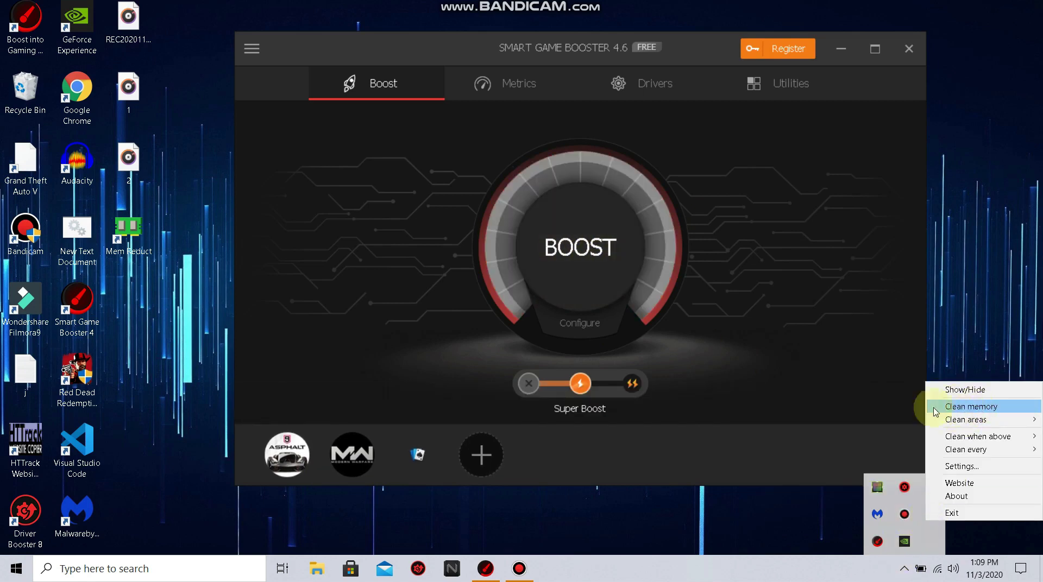
pyautogui.click(703, 474)
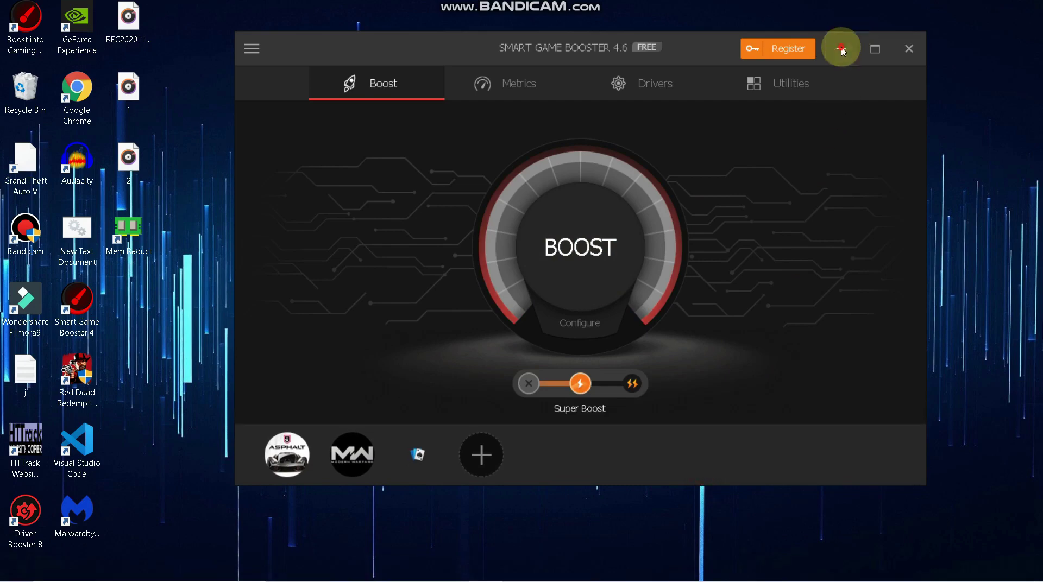
pyautogui.click(841, 48)
# Search Windows for "gra" and open the Graphics settings page
pyautogui.click(109, 568)
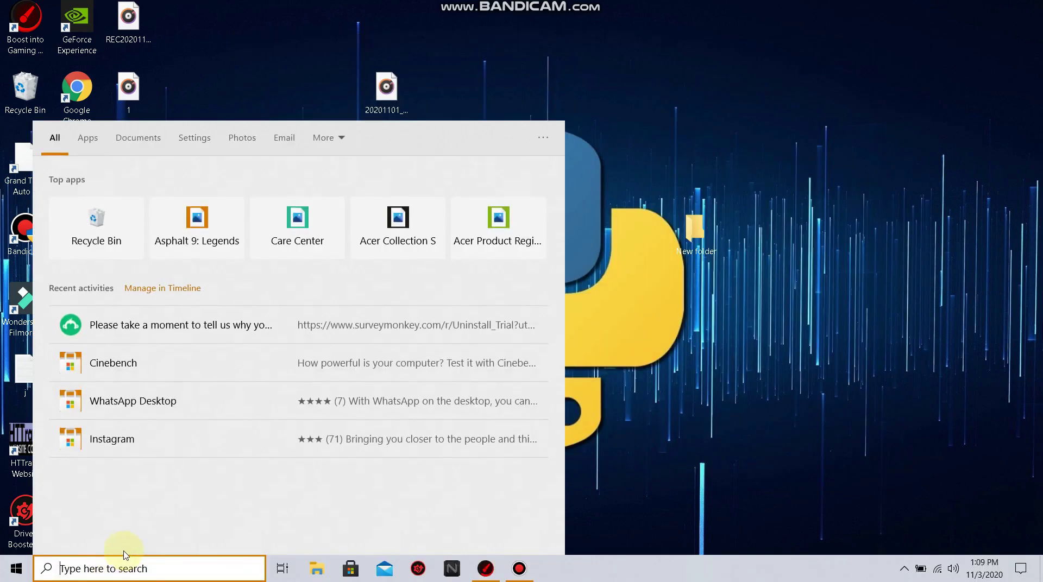
pyautogui.write('gra')
pyautogui.press('Down')
pyautogui.press('Return')
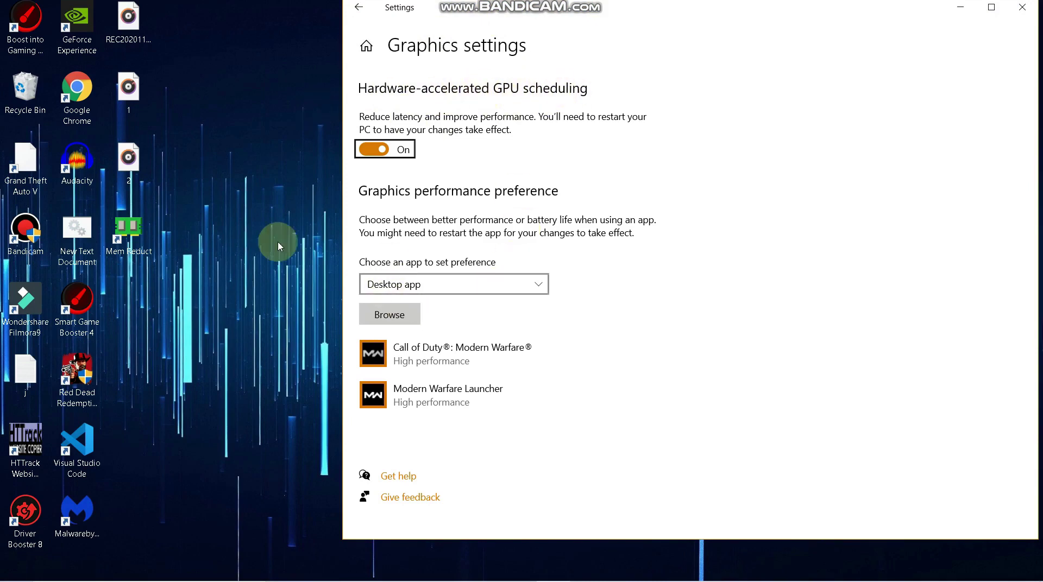
# Add bfv from G:\GAMES\Battlefield V to the graphics performance preferences and save it as High performance
pyautogui.click(400, 314)
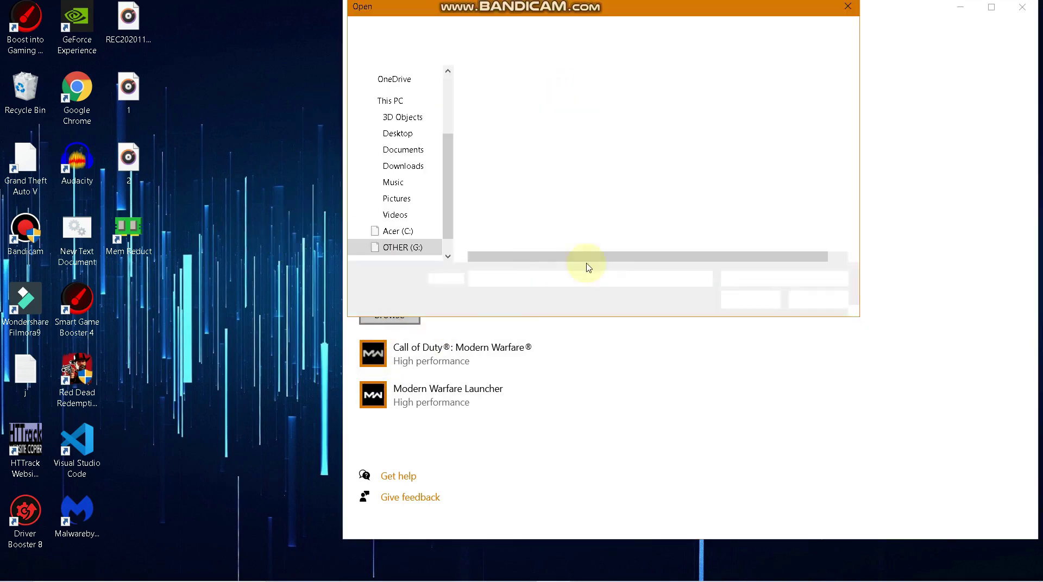
pyautogui.click(547, 29)
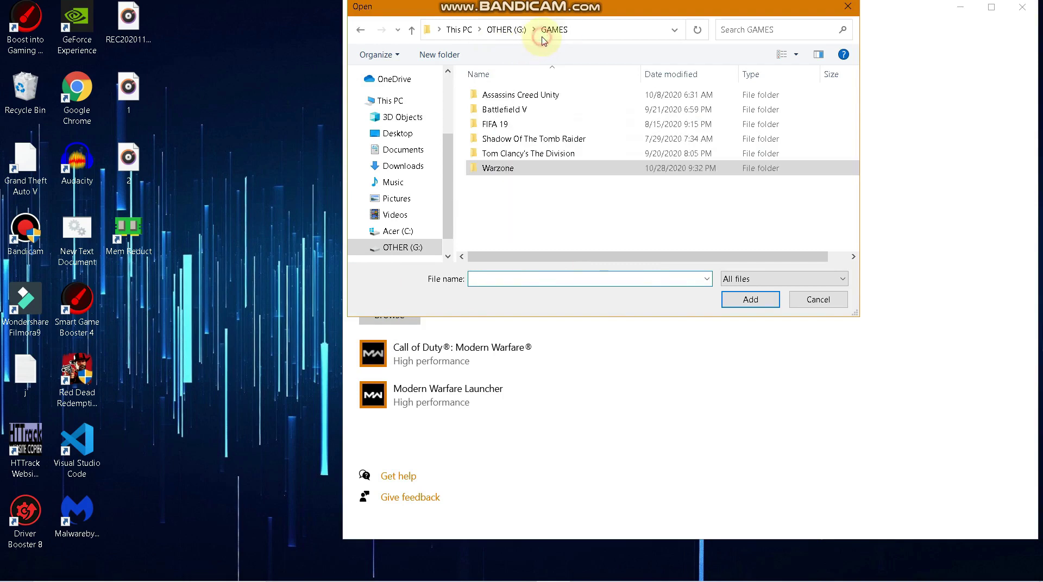
pyautogui.doubleClick(538, 110)
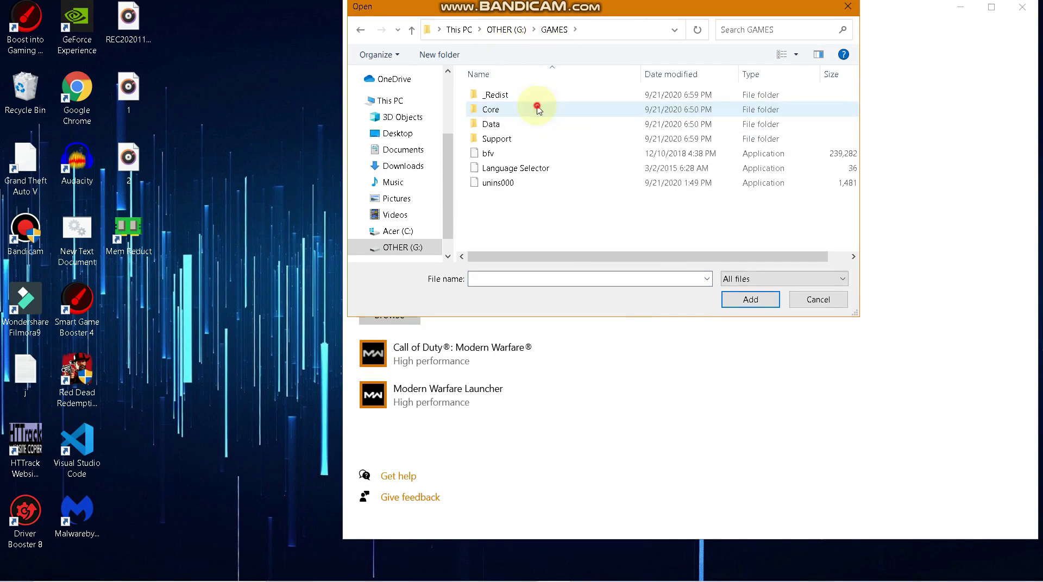
pyautogui.click(488, 154)
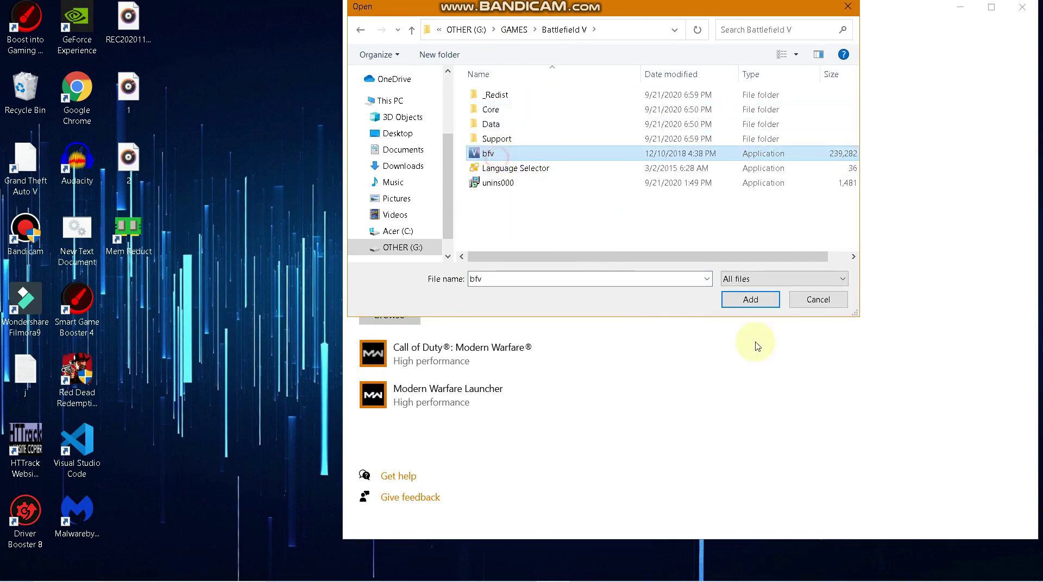
pyautogui.click(751, 299)
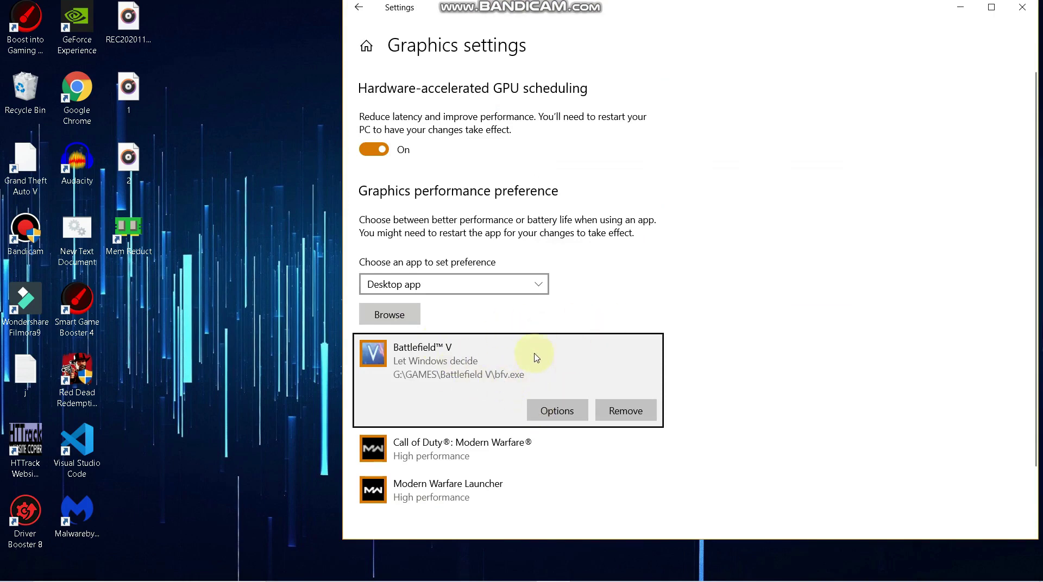
pyautogui.click(556, 407)
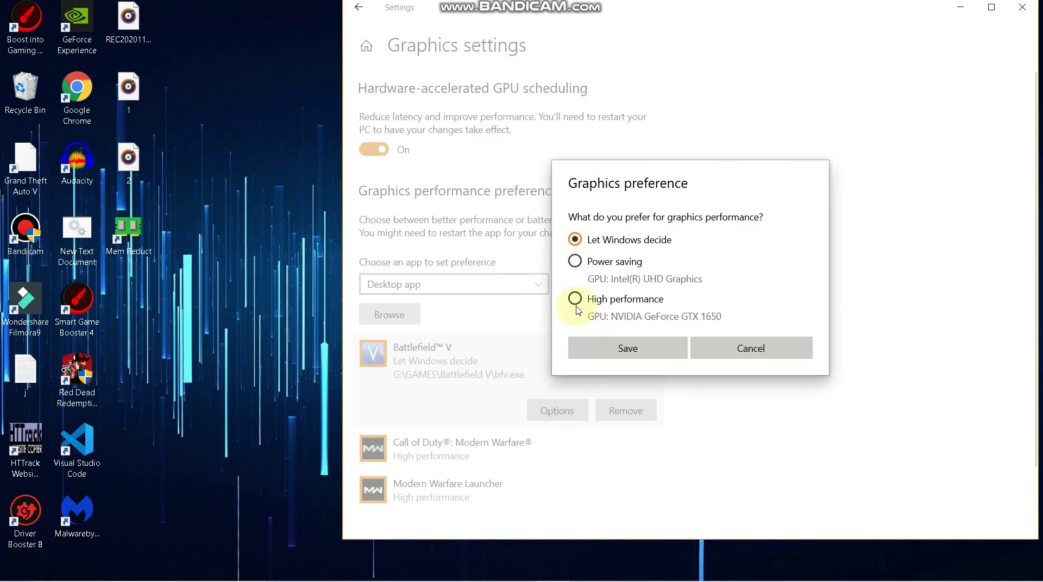
pyautogui.click(629, 348)
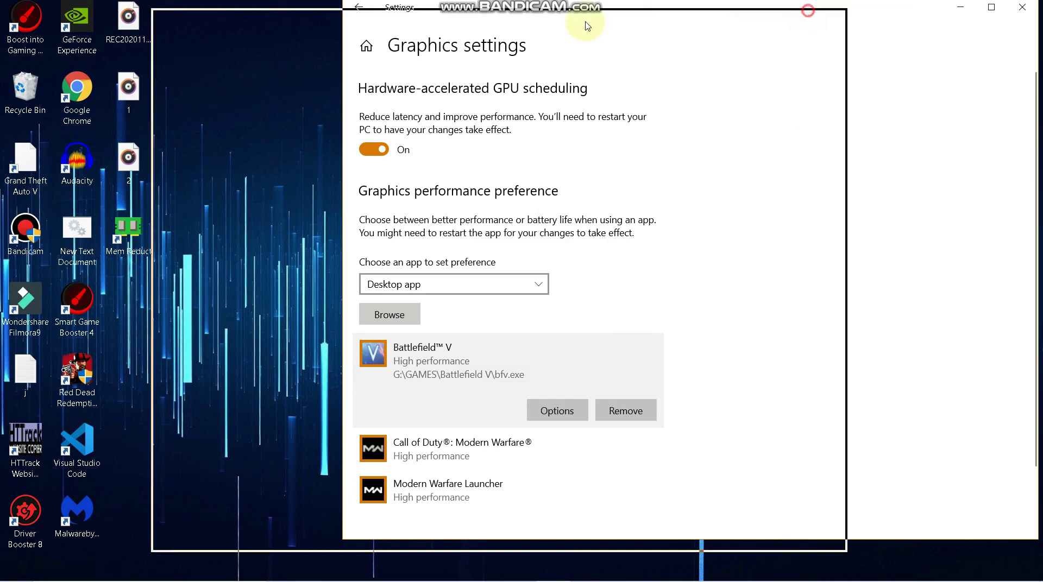